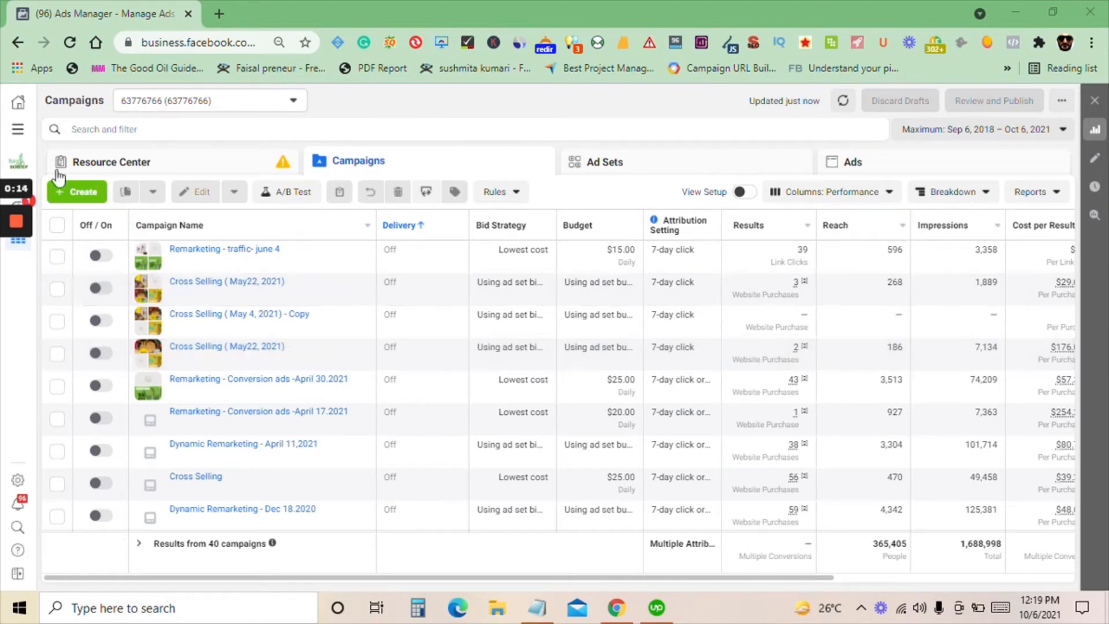
# Open the Audiences page and start a new custom audience with Website as its source
pyautogui.click(23, 133)
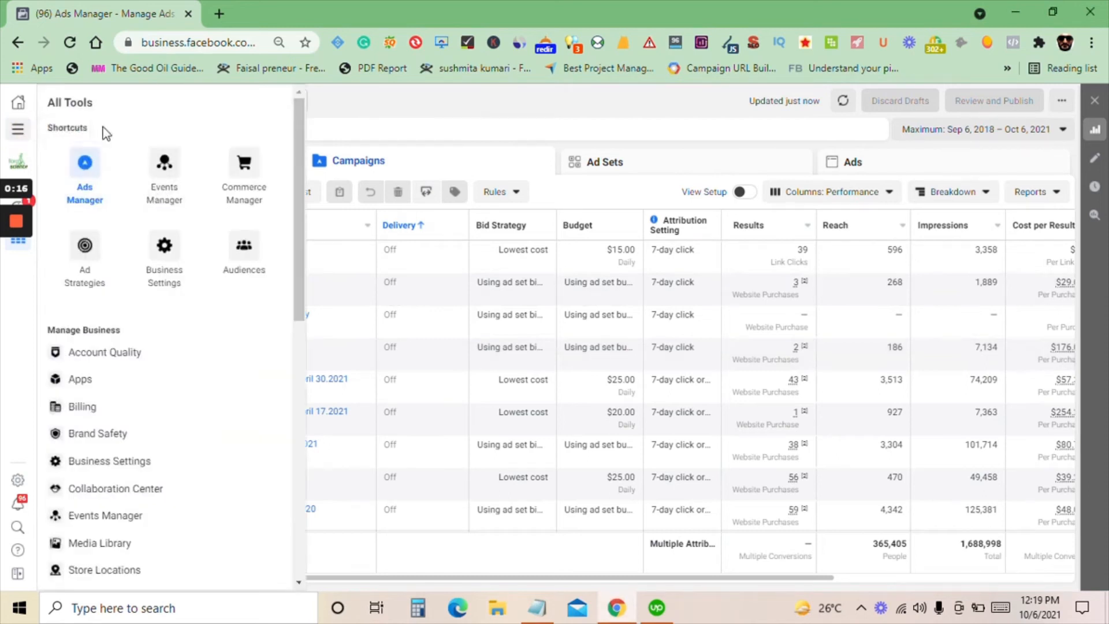
pyautogui.click(234, 275)
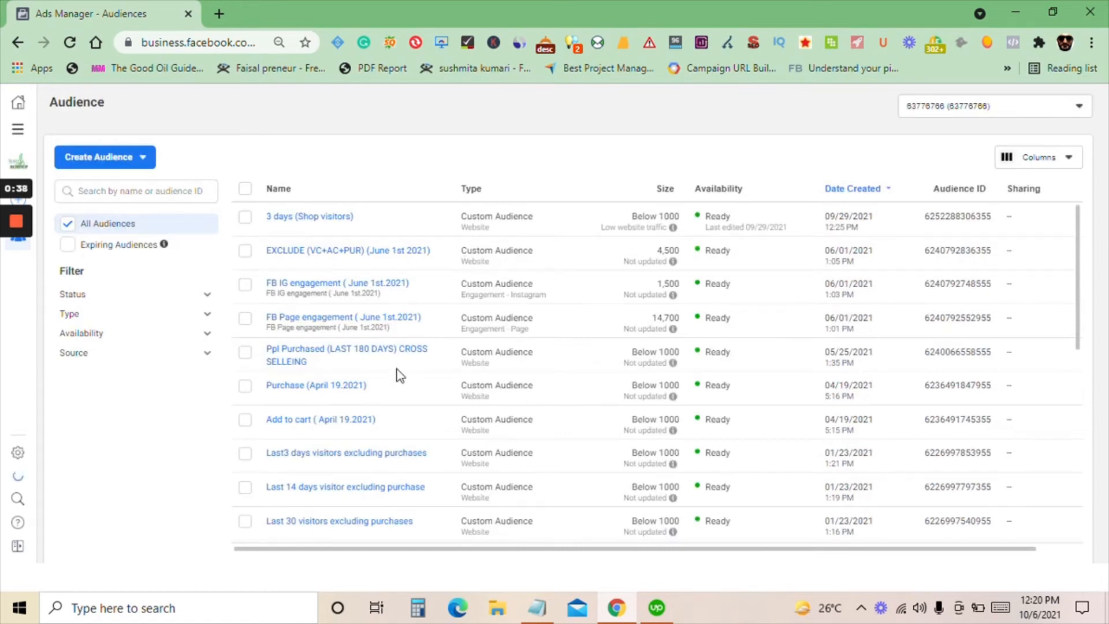
pyautogui.click(119, 165)
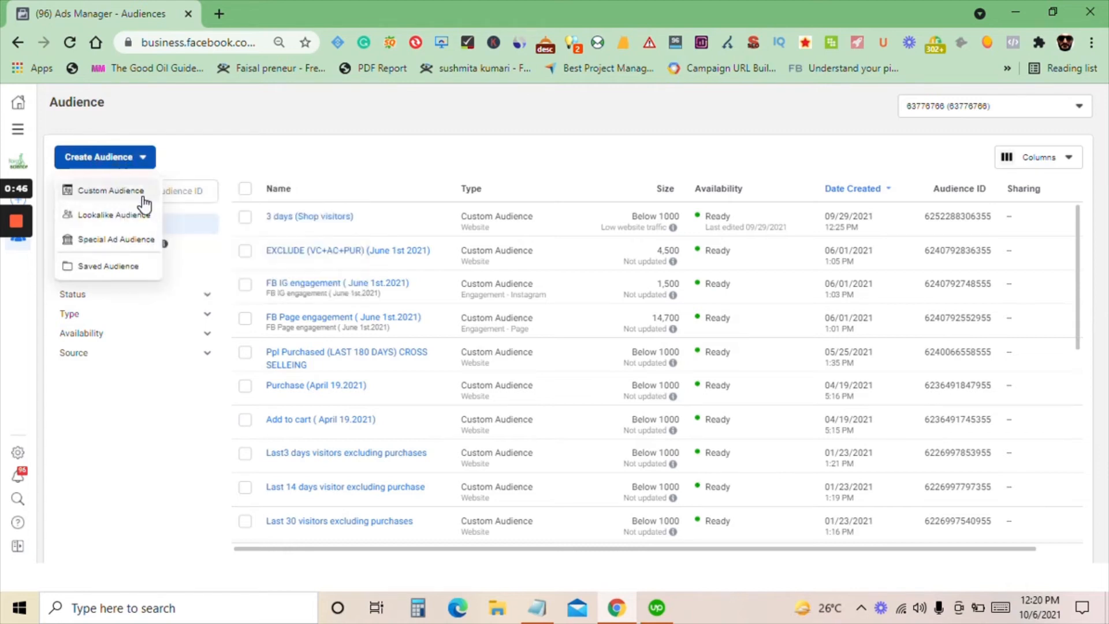
pyautogui.moveTo(126, 194)
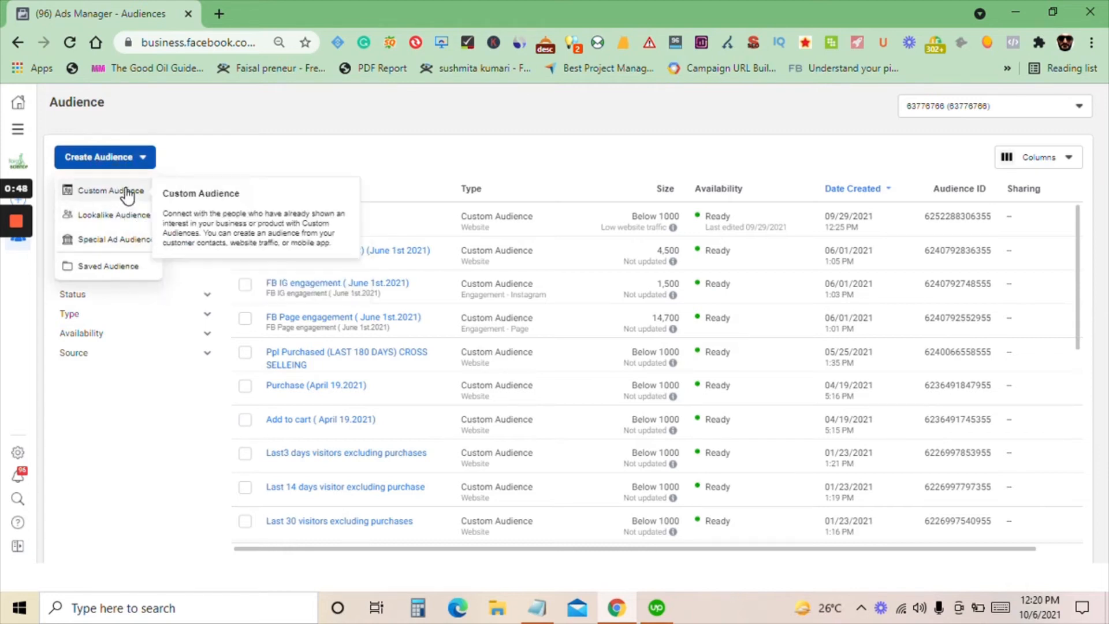
pyautogui.moveTo(143, 219)
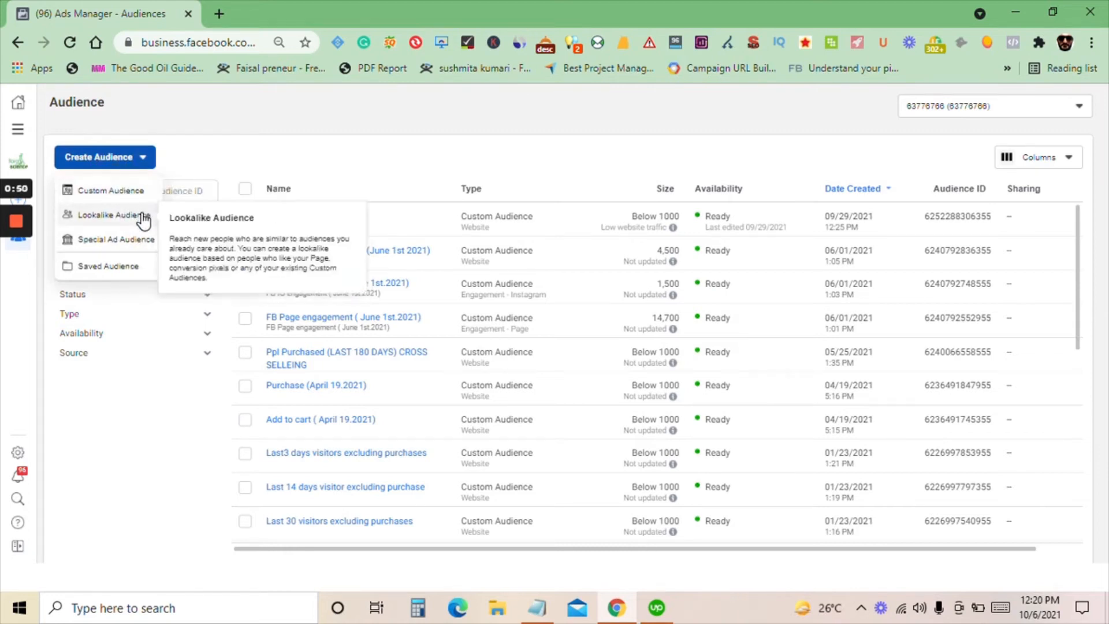
pyautogui.moveTo(142, 245)
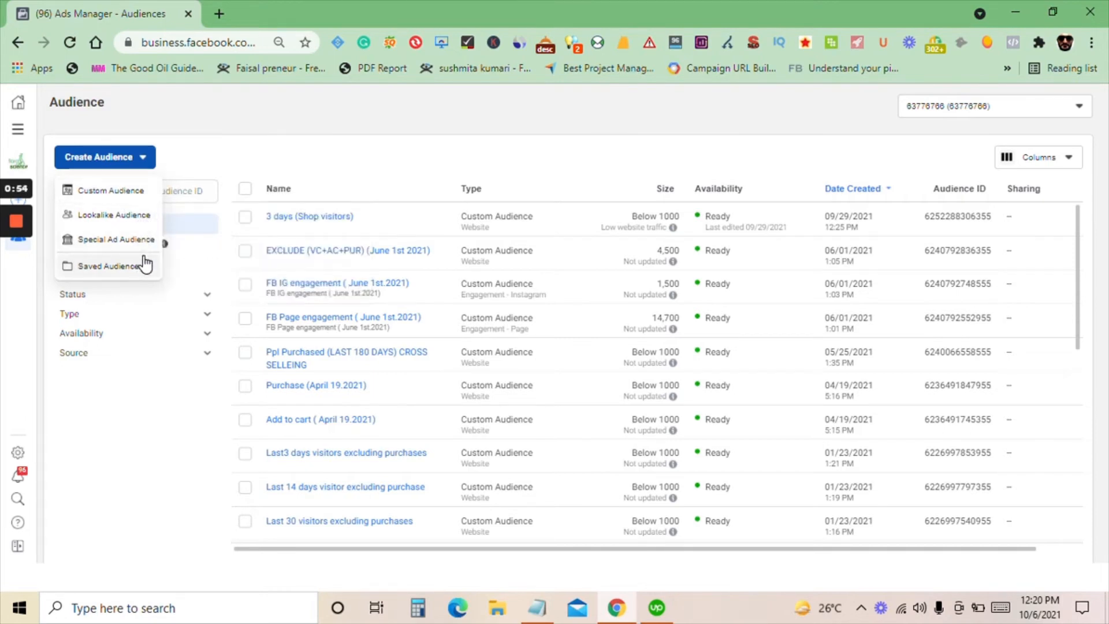
pyautogui.click(115, 197)
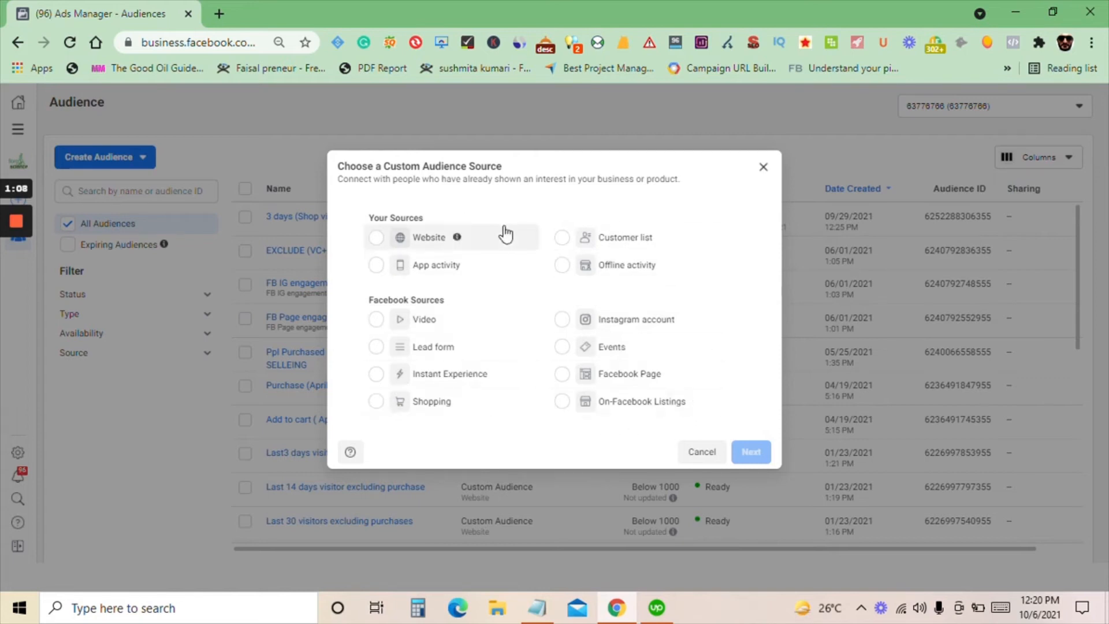
pyautogui.click(374, 239)
pyautogui.click(746, 456)
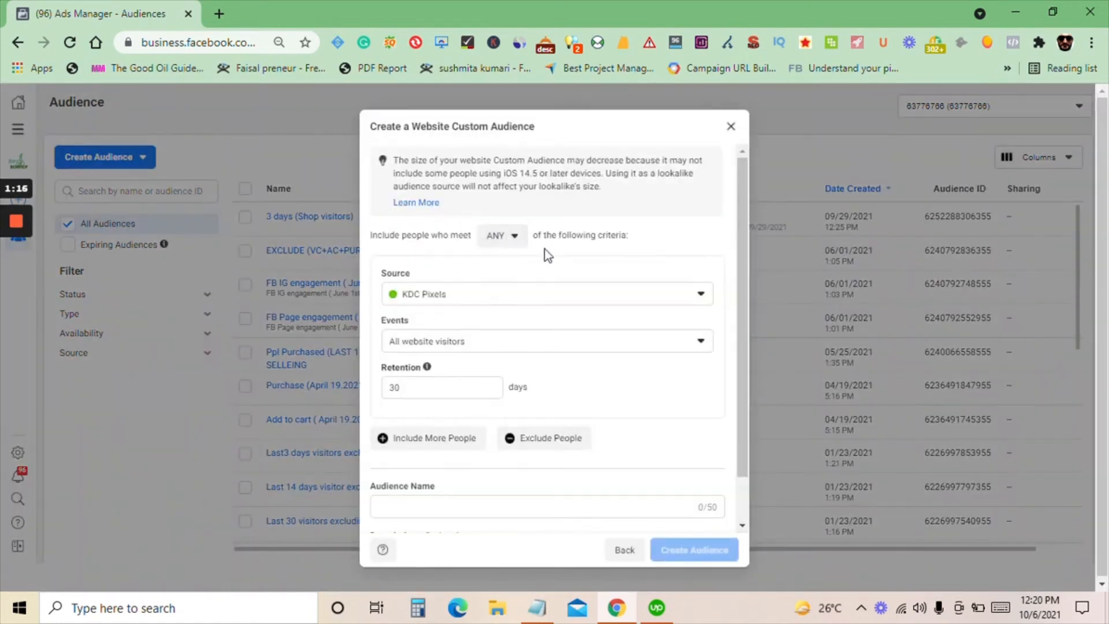
# Try the ALL matching rule for the audience's inclusion criteria, and set it back to ANY
pyautogui.click(279, 42)
pyautogui.click(280, 71)
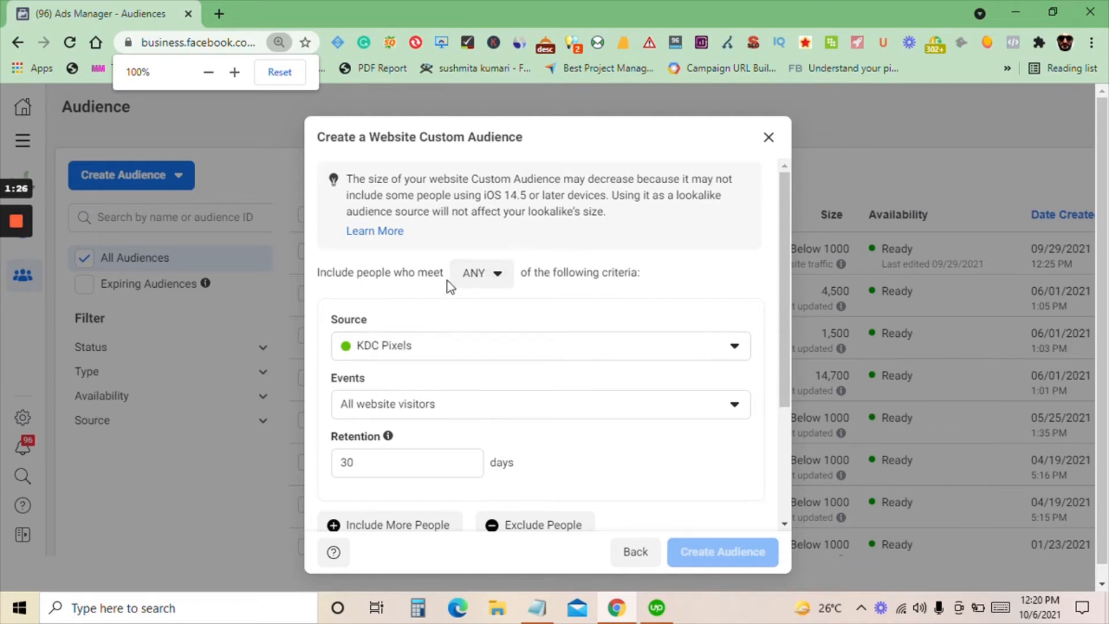
pyautogui.click(496, 283)
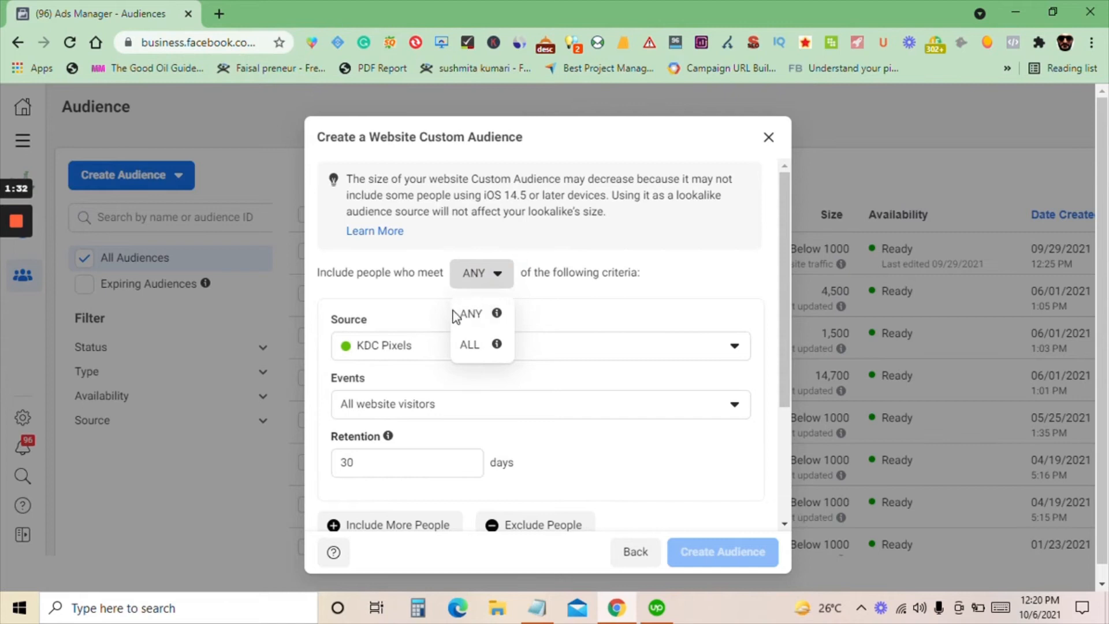
pyautogui.click(470, 347)
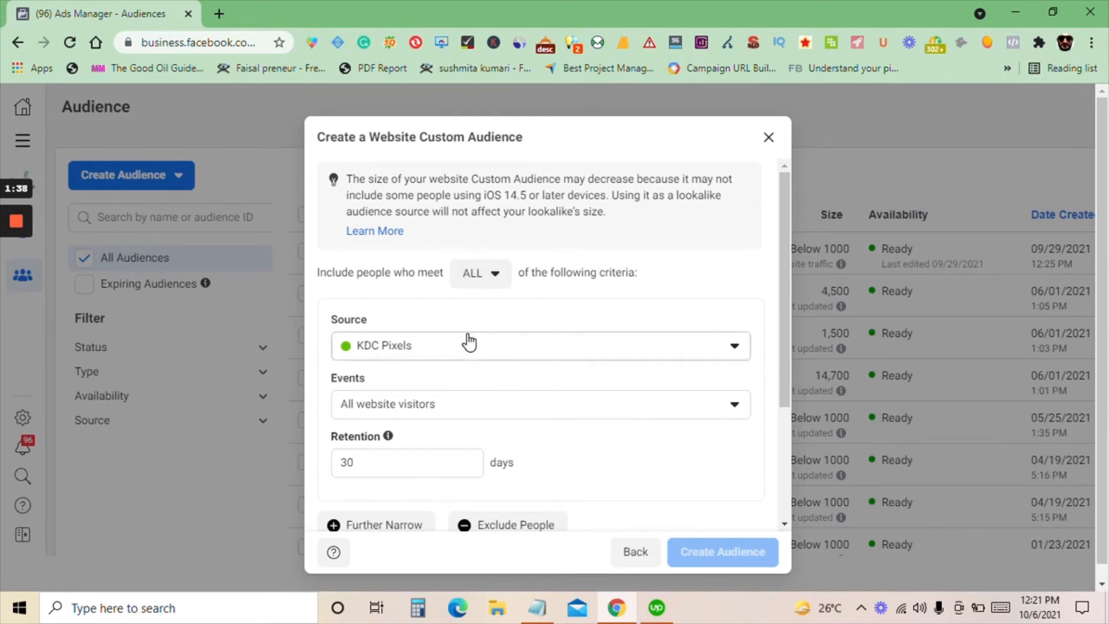
pyautogui.click(482, 277)
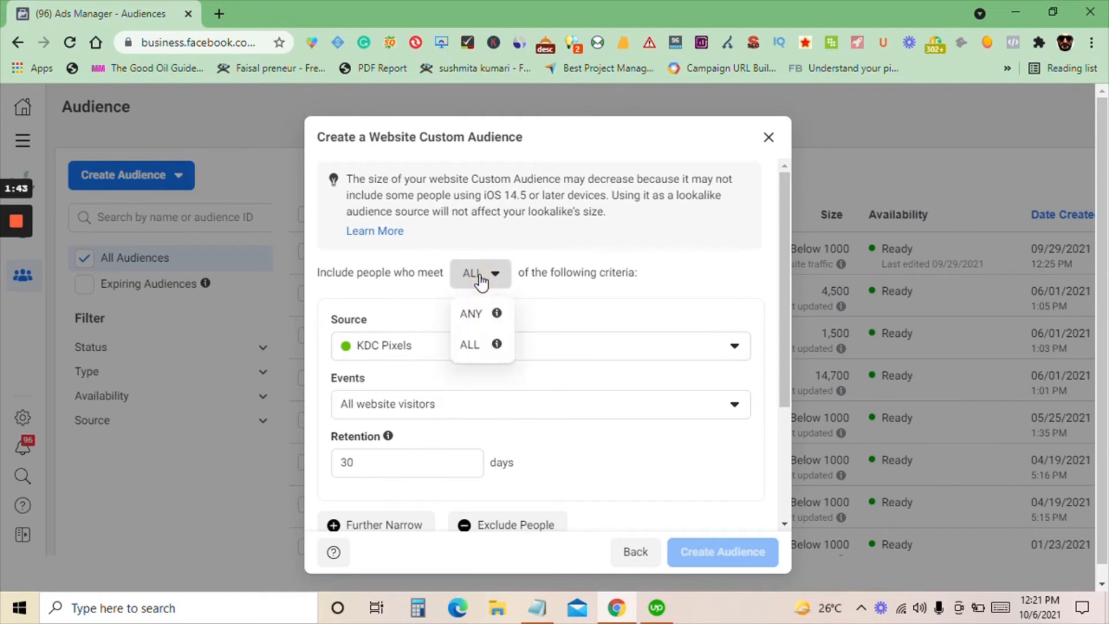
pyautogui.click(460, 316)
# Review the available event options for the website audience and select PageView
pyautogui.scroll(-2, 549, 310)
pyautogui.scroll(-1, 545, 309)
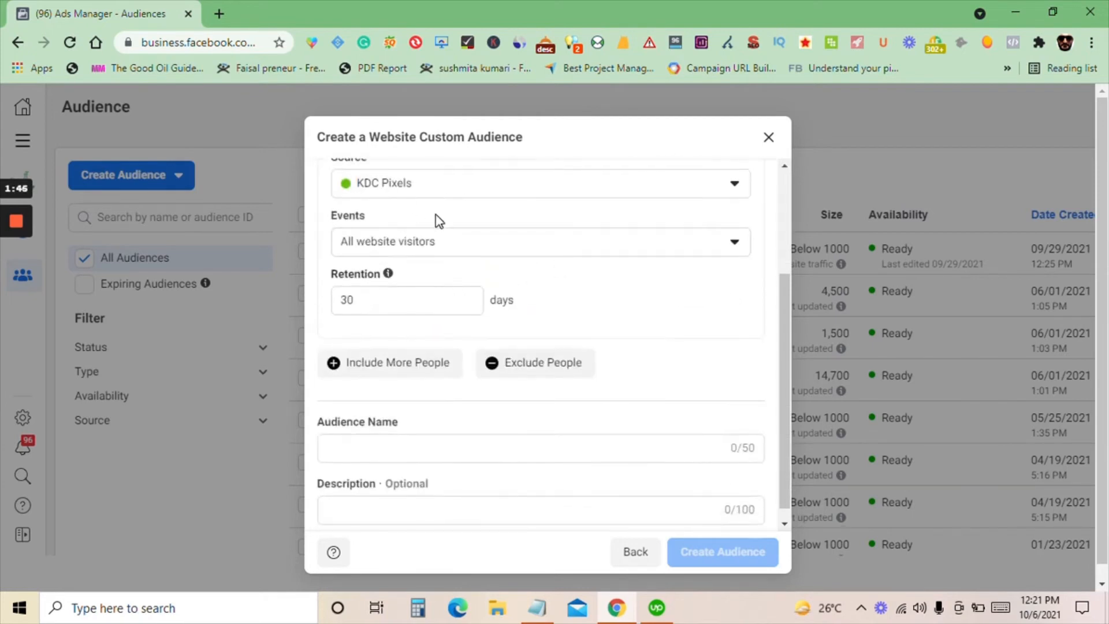
pyautogui.scroll(1, 439, 221)
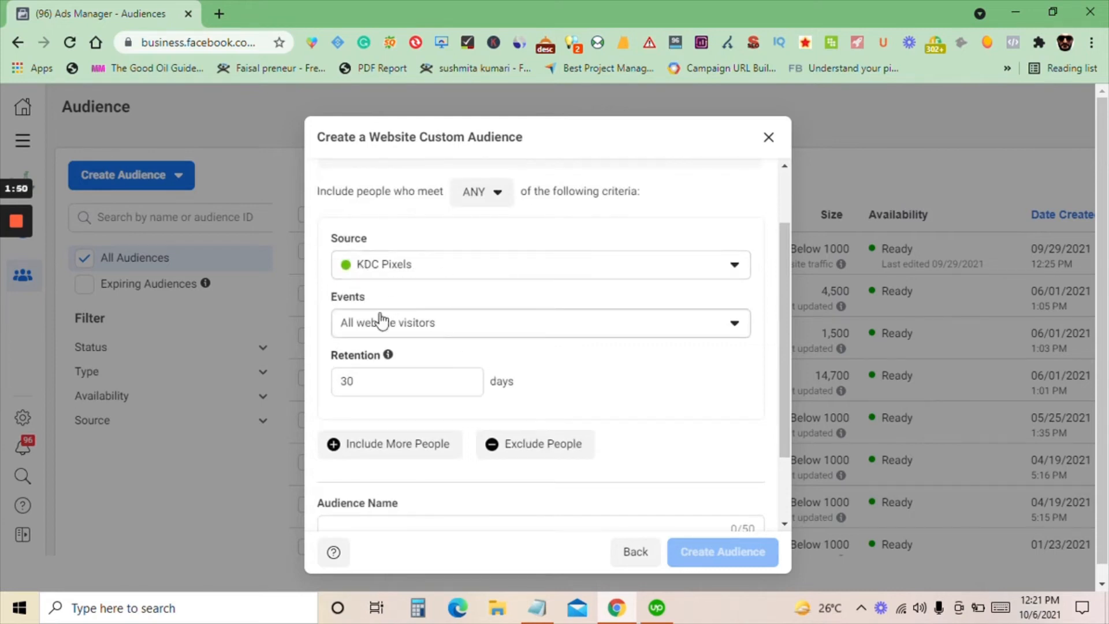
pyautogui.click(471, 334)
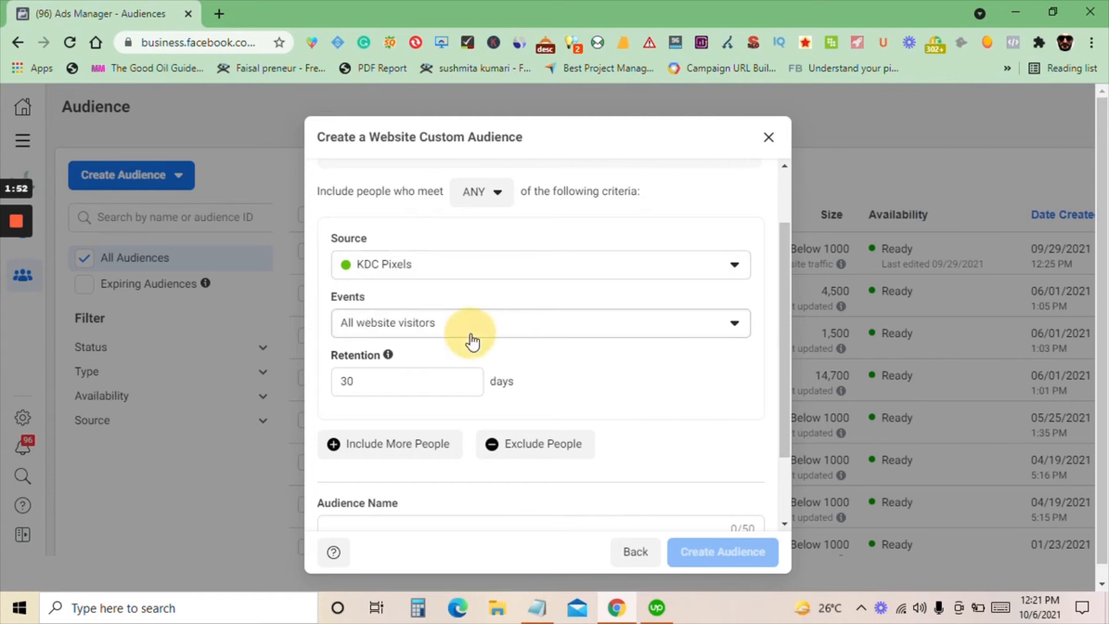
pyautogui.scroll(-2, 514, 328)
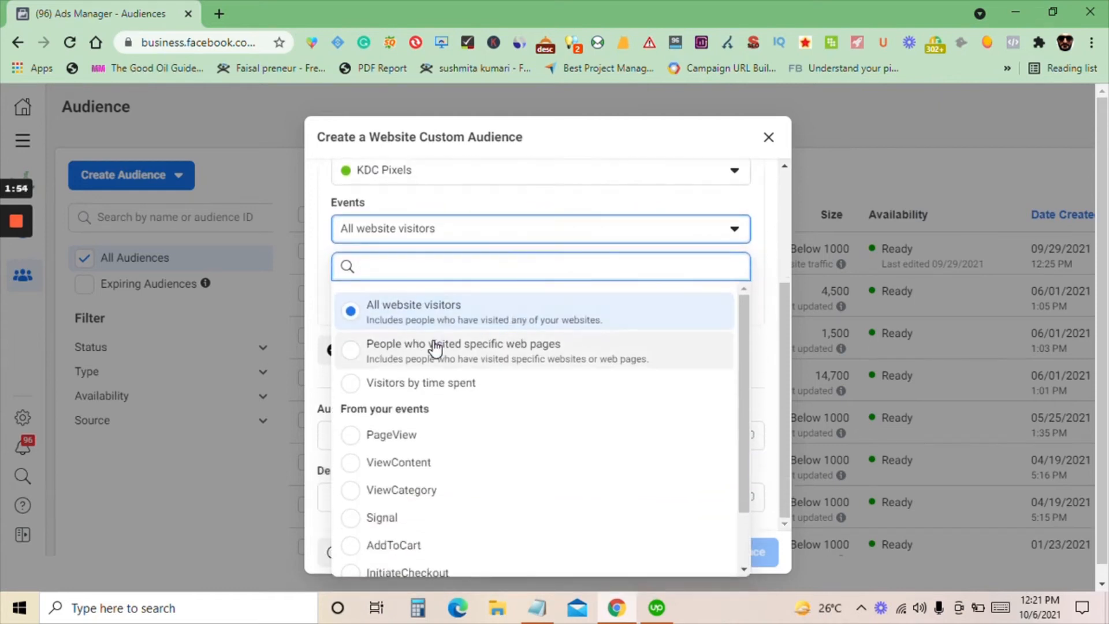
pyautogui.scroll(-1, 436, 352)
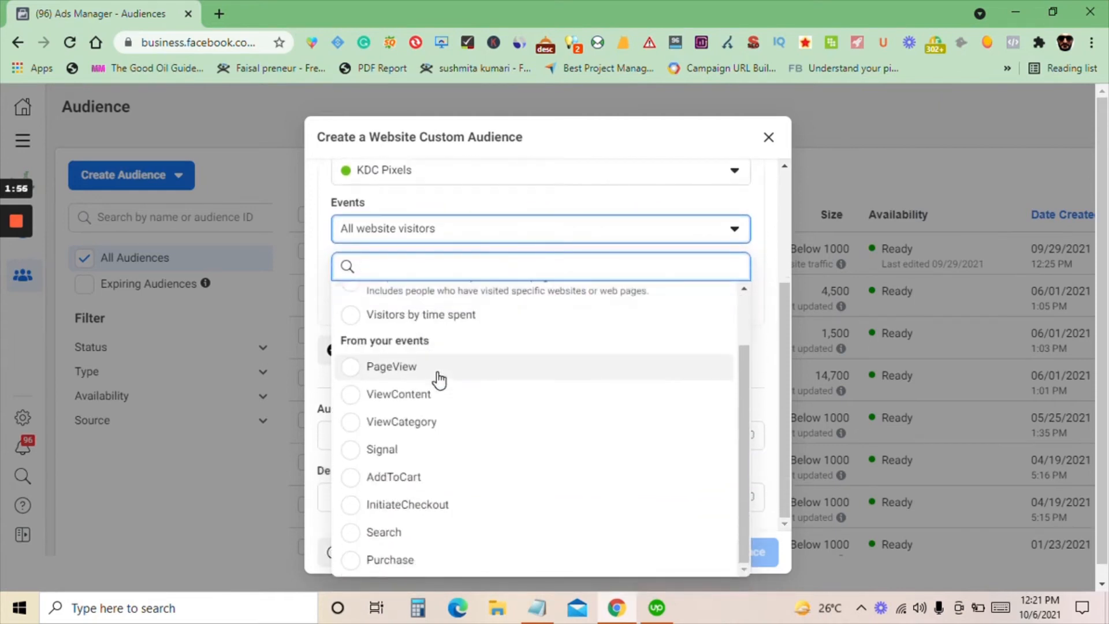
pyautogui.scroll(1, 439, 378)
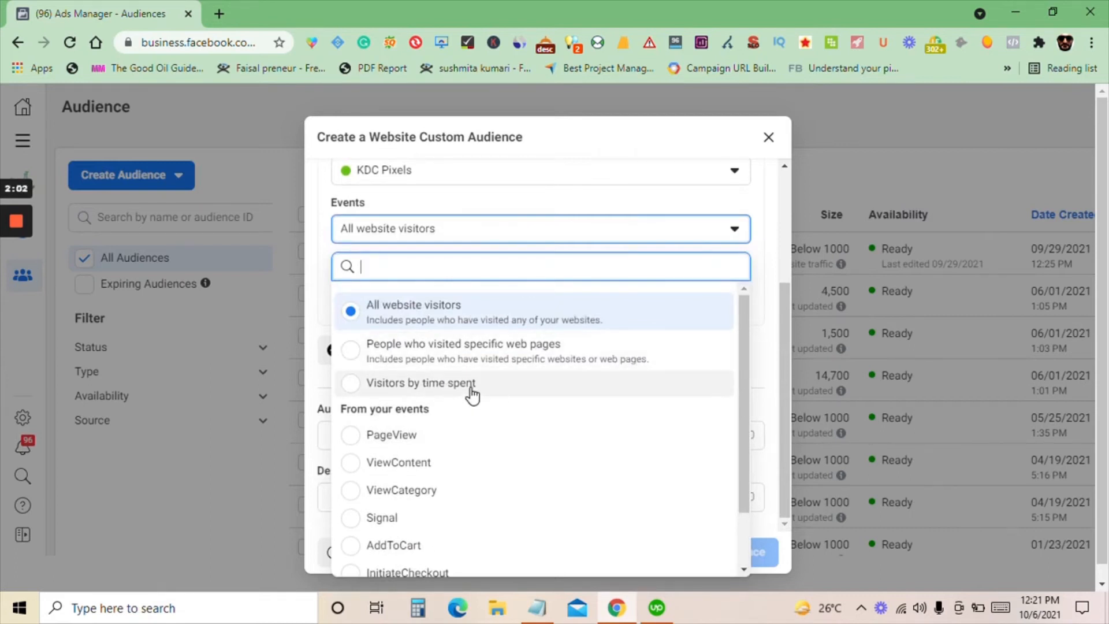
pyautogui.scroll(-1, 472, 391)
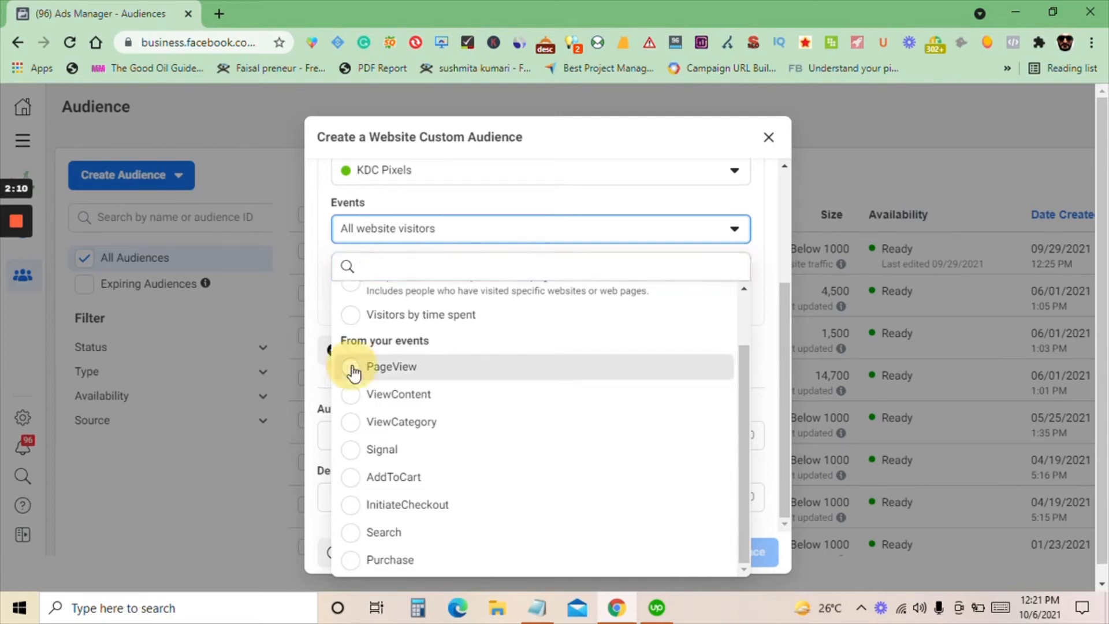
pyautogui.click(353, 370)
pyautogui.scroll(1, 467, 355)
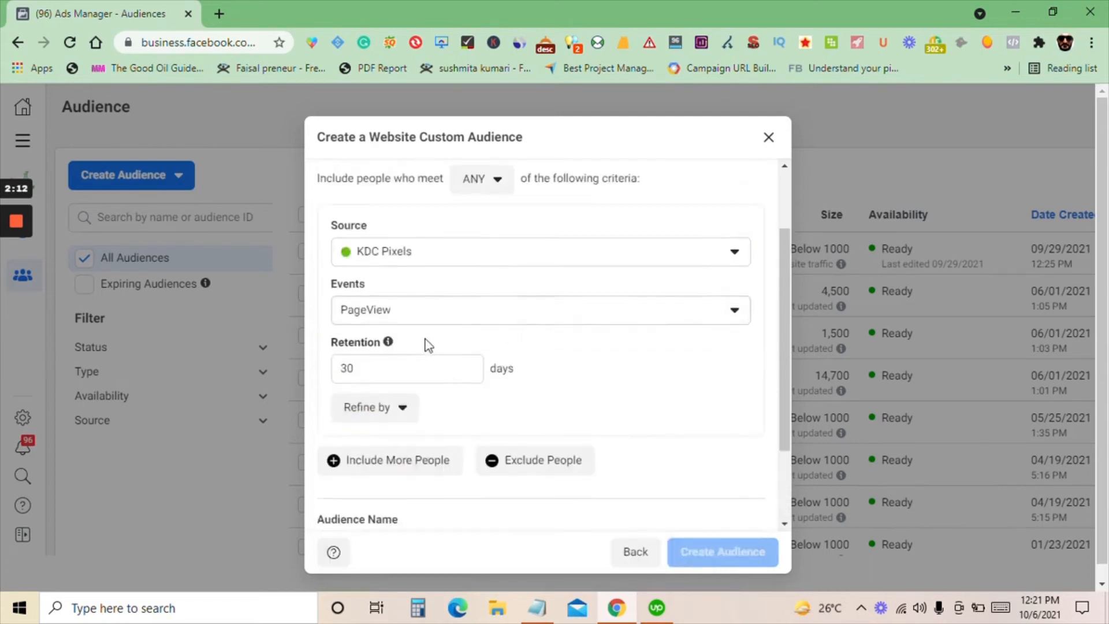
# Change the event to People who visited specific web pages and enter /collection as the URL contains value
pyautogui.click(450, 322)
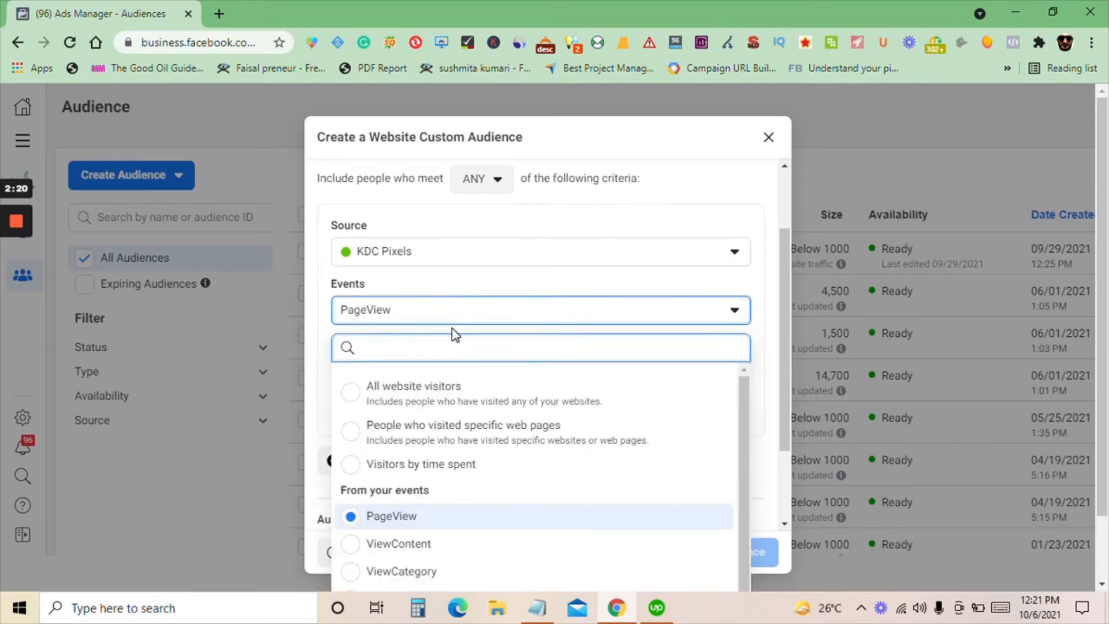
pyautogui.scroll(-1, 451, 346)
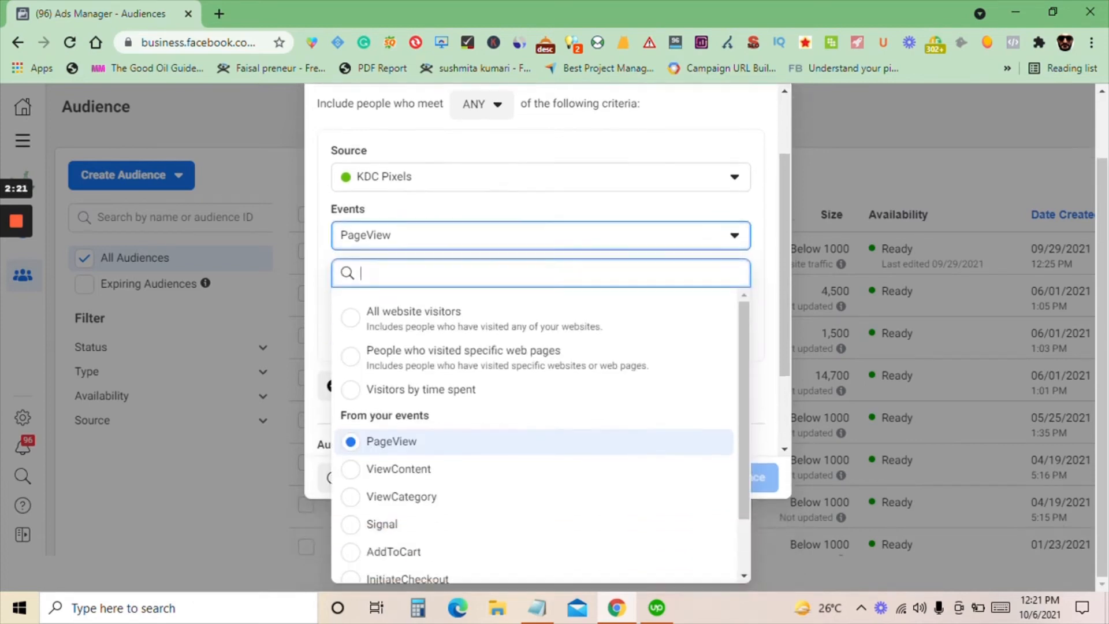
pyautogui.click(440, 358)
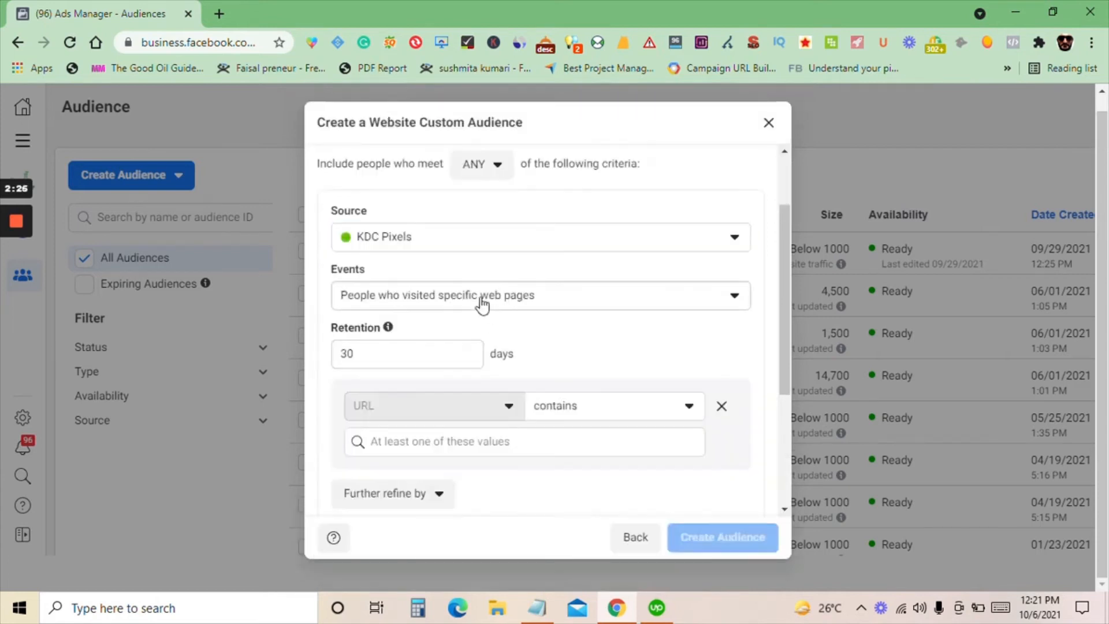
pyautogui.scroll(-1, 439, 427)
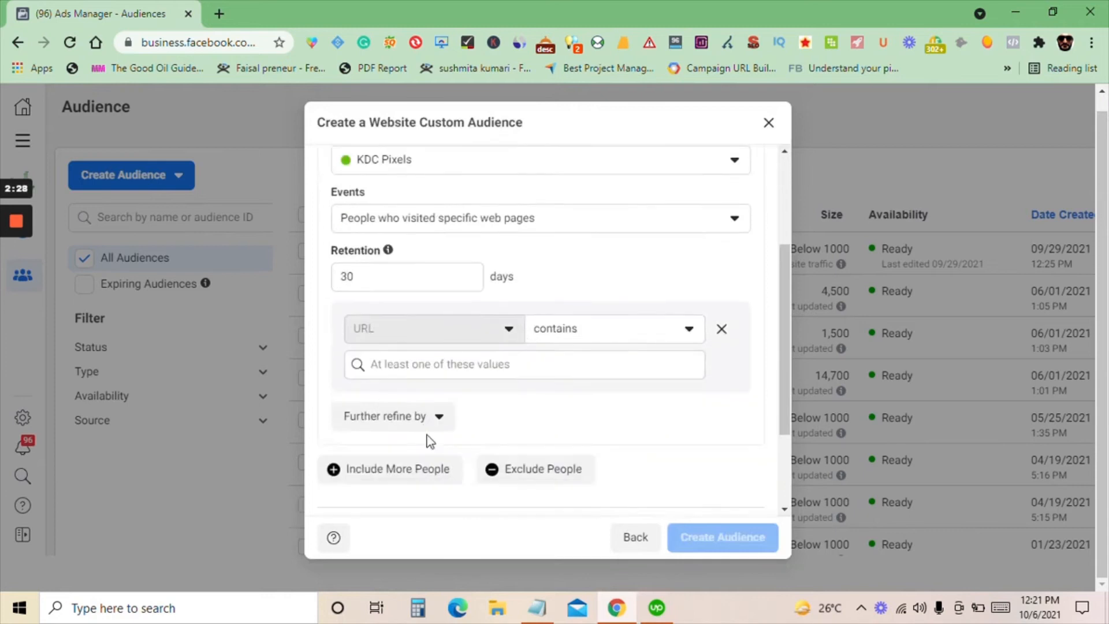
pyautogui.click(410, 360)
pyautogui.write('/')
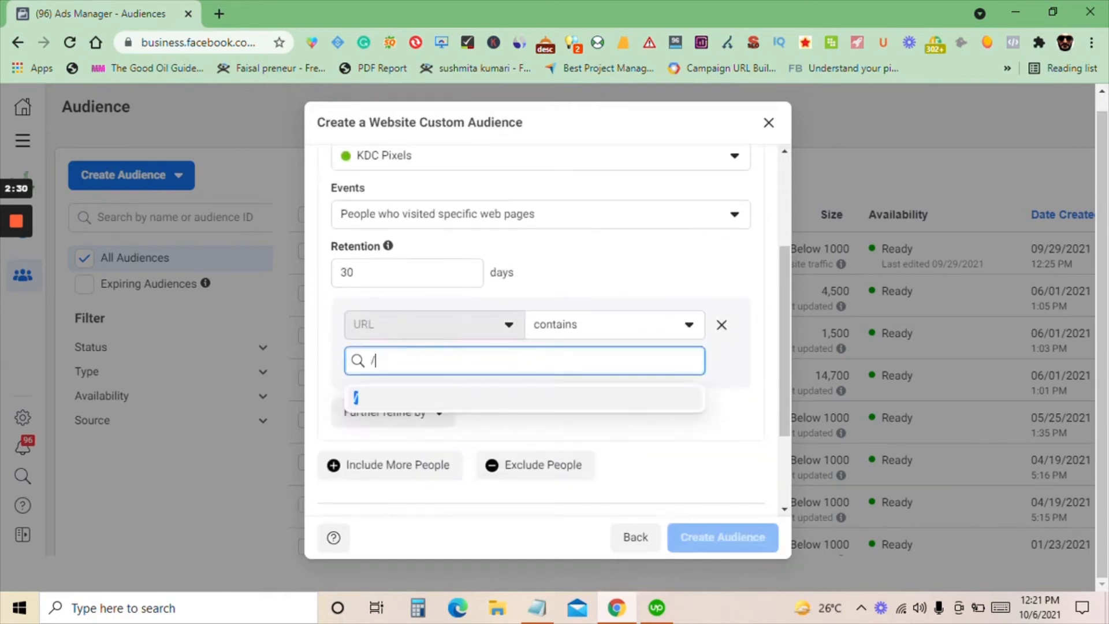
pyautogui.write('collection')
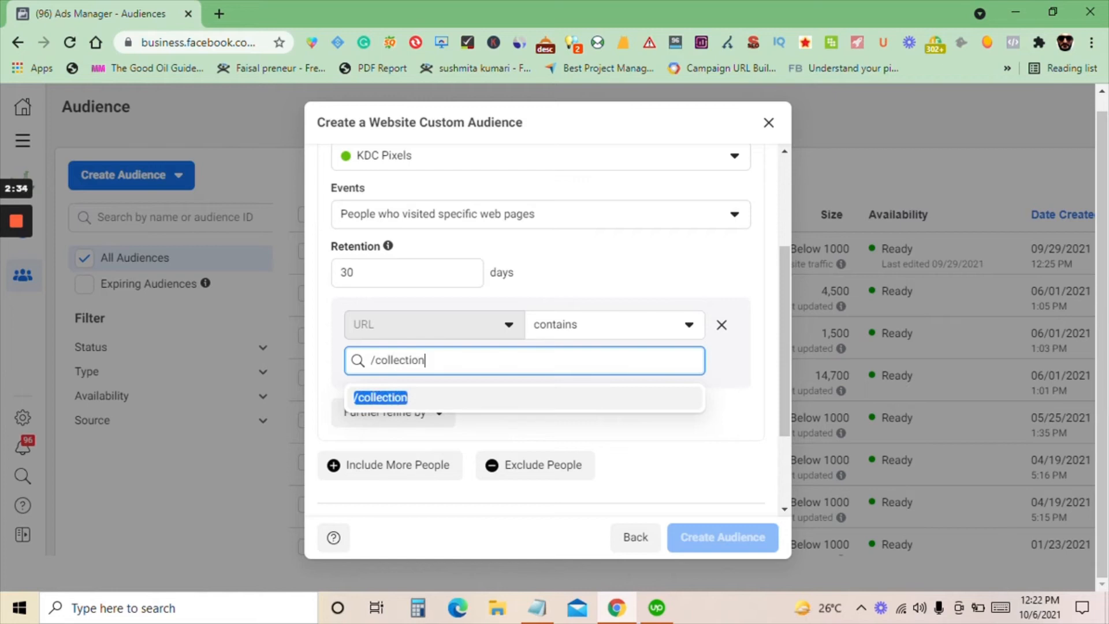
# Replace the URL contains text with /category
pyautogui.press('BackSpace')
pyautogui.press('BackSpace')
pyautogui.press('BackSpace')
pyautogui.press('BackSpace')
pyautogui.press('BackSpace')
pyautogui.press('BackSpace')
pyautogui.press('BackSpace')
pyautogui.press('BackSpace')
pyautogui.press('BackSpace')
pyautogui.press('BackSpace')
pyautogui.write('category')
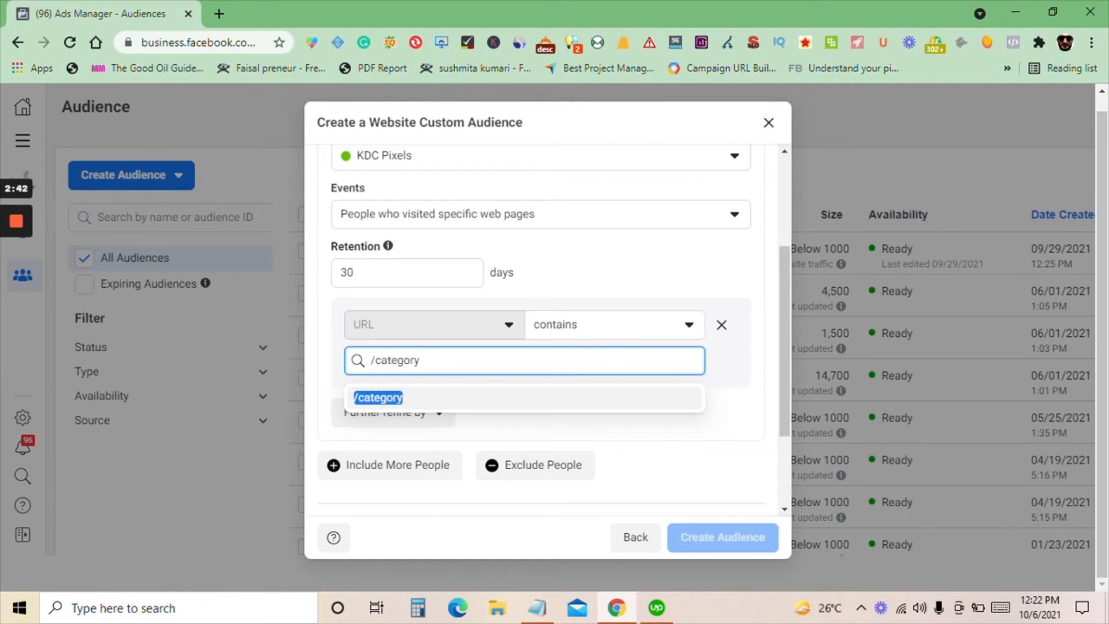
# Abandon the URL text entry and set the event back to PageView
pyautogui.press('BackSpace')
pyautogui.press('BackSpace')
pyautogui.press('BackSpace')
pyautogui.press('BackSpace')
pyautogui.press('BackSpace')
pyautogui.press('BackSpace')
pyautogui.press('BackSpace')
pyautogui.press('BackSpace')
pyautogui.press('BackSpace')
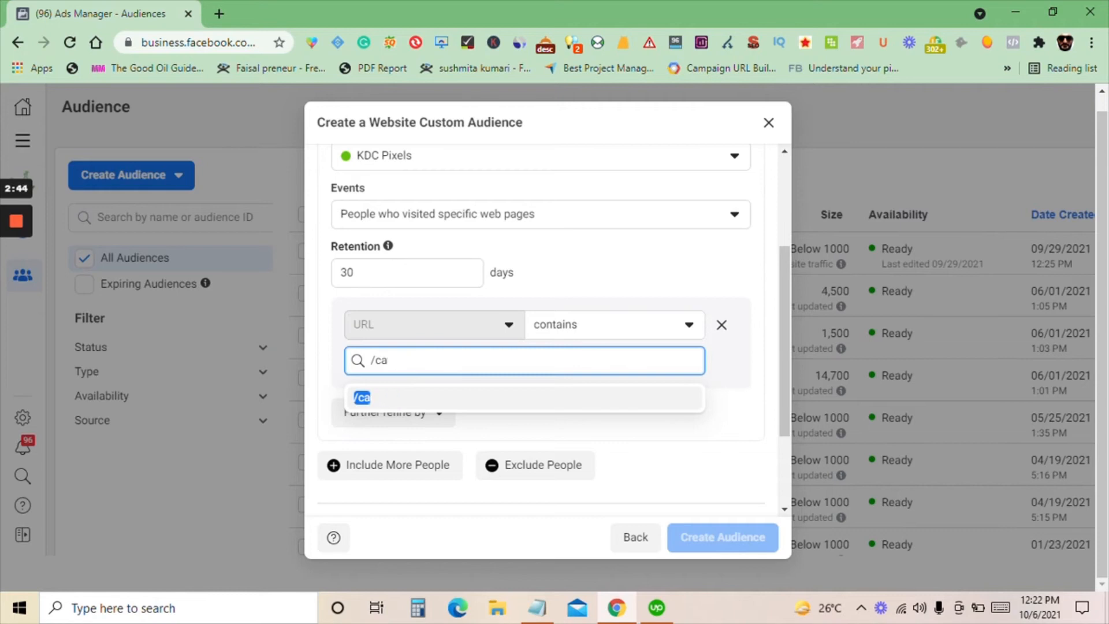
pyautogui.click(502, 213)
pyautogui.click(405, 432)
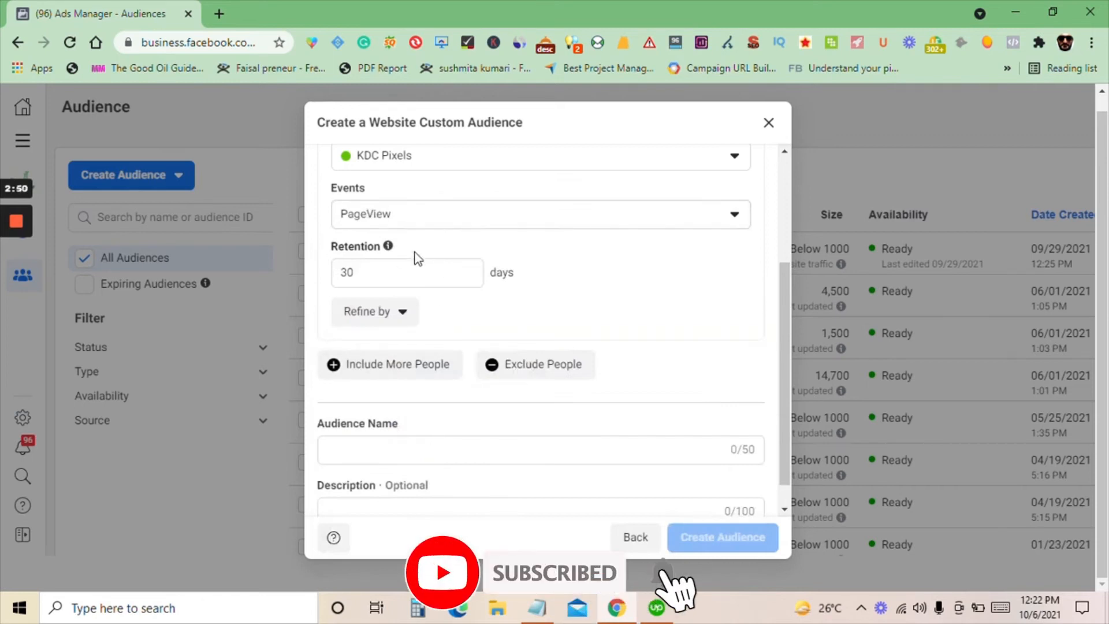
# Set the audience's retention to 28 days
pyautogui.scroll(2, 487, 339)
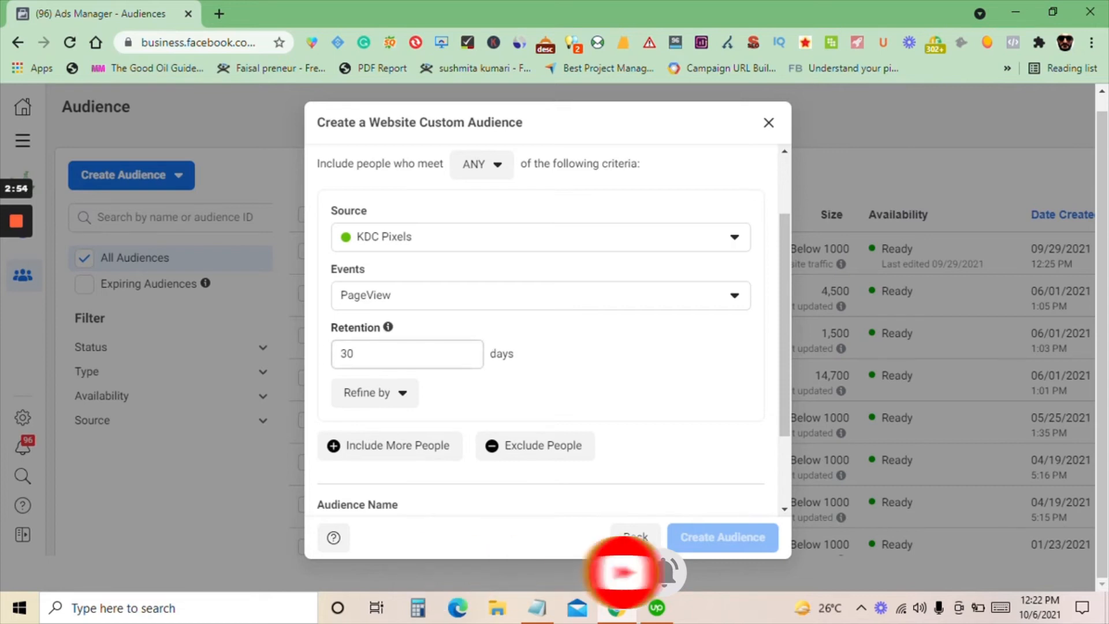
pyautogui.click(366, 352)
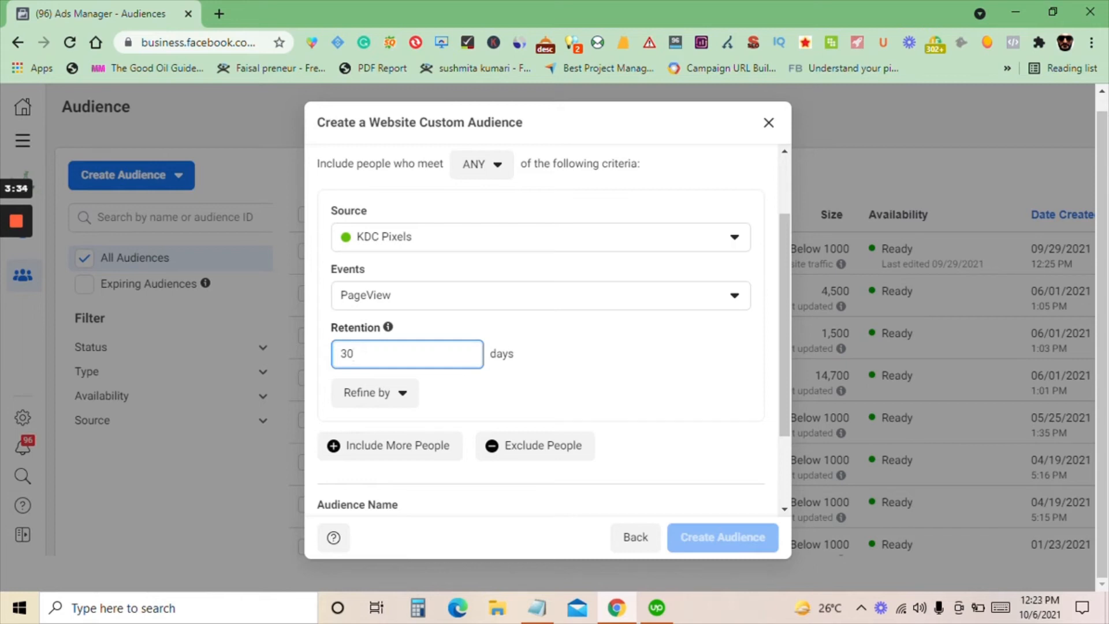
pyautogui.press('BackSpace')
pyautogui.press('BackSpace')
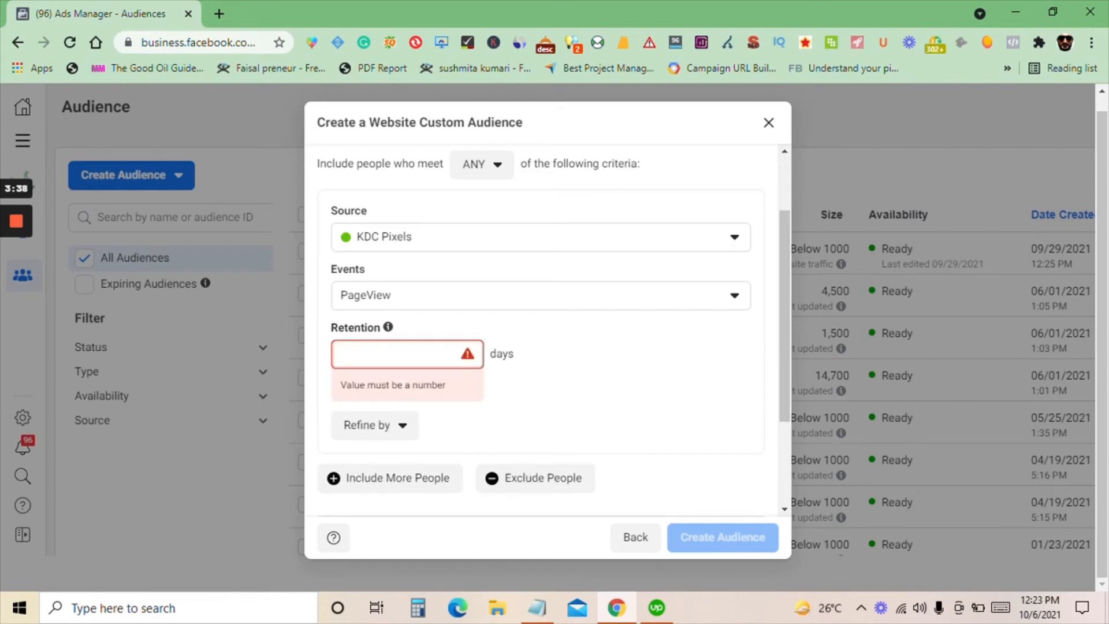
pyautogui.write('28')
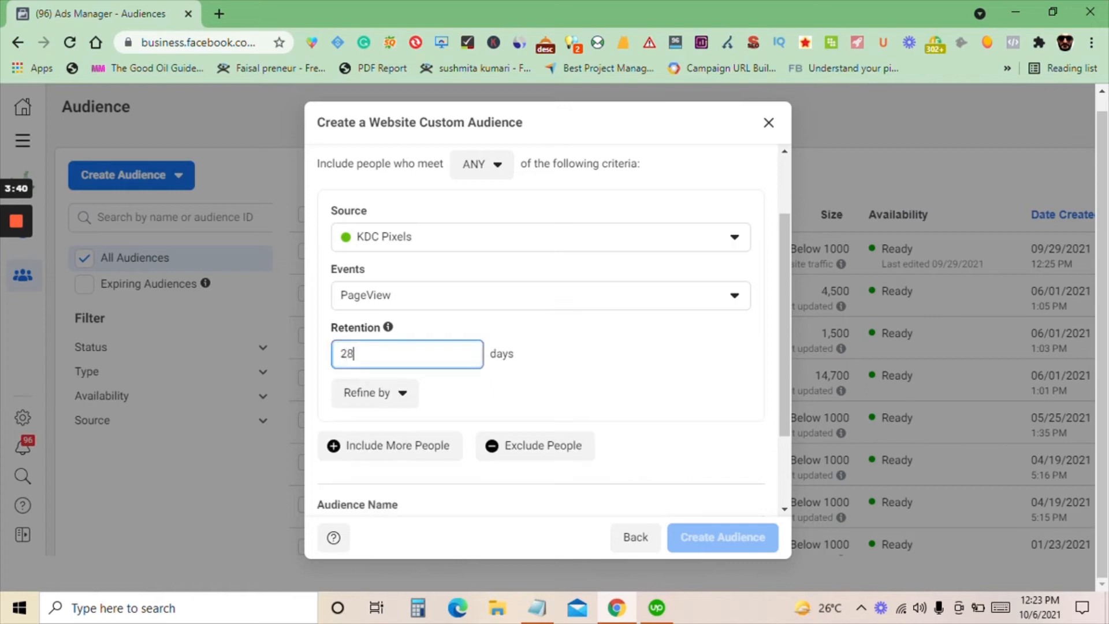
# Set the audience's retention to 14 days
pyautogui.press('BackSpace')
pyautogui.press('BackSpace')
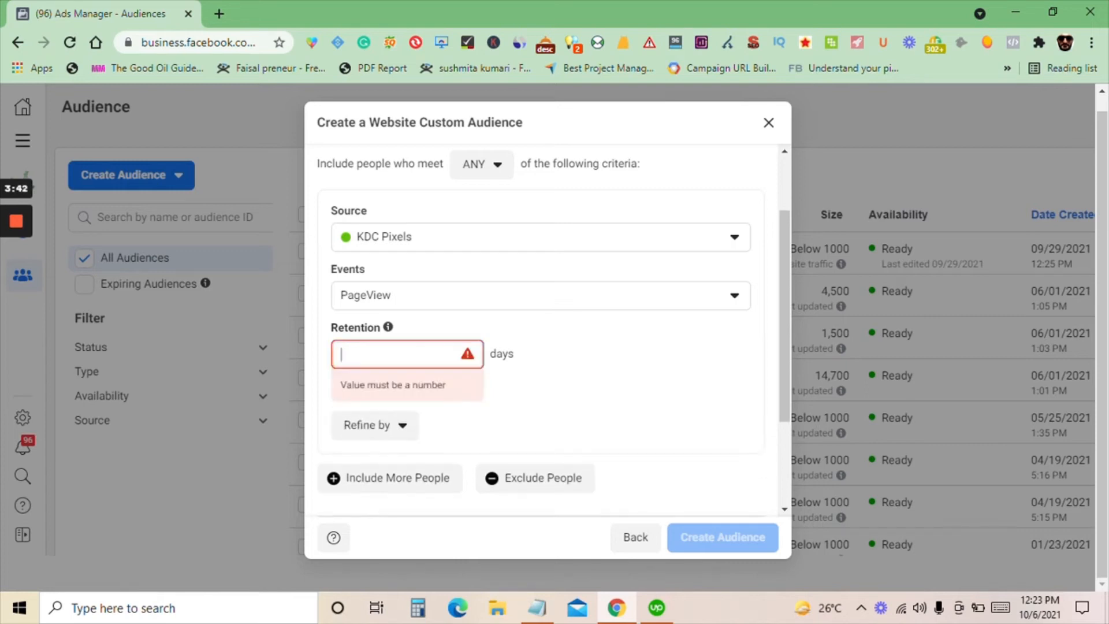
pyautogui.write('14')
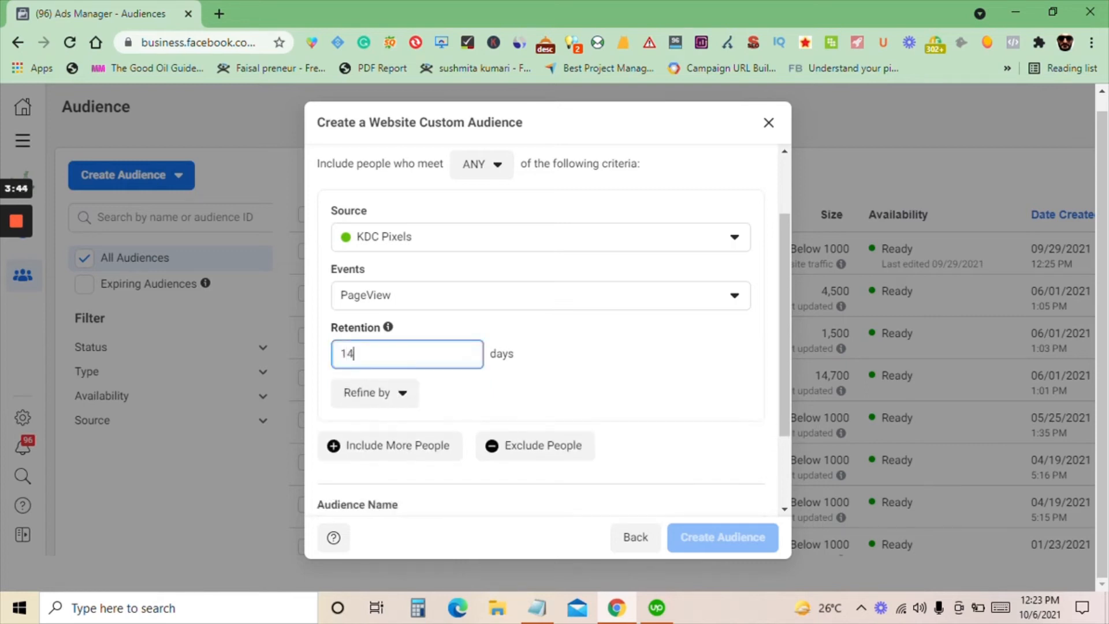
# Add an exclusion for people from the KDC Pixels source who triggered the ViewContent event
pyautogui.click(537, 369)
pyautogui.scroll(-2, 578, 370)
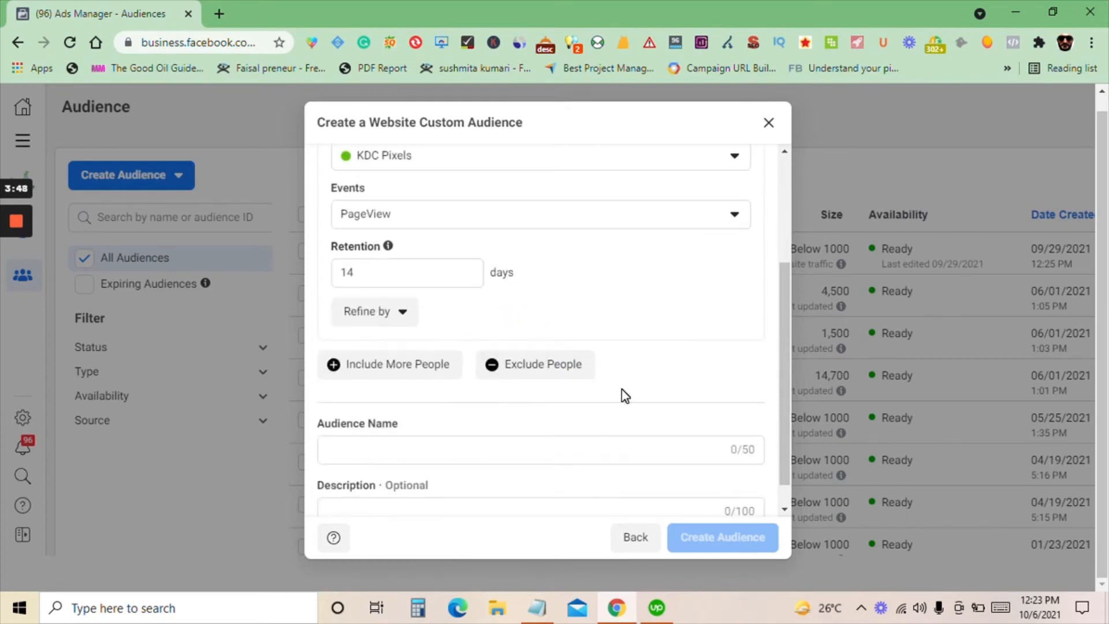
pyautogui.scroll(2, 621, 389)
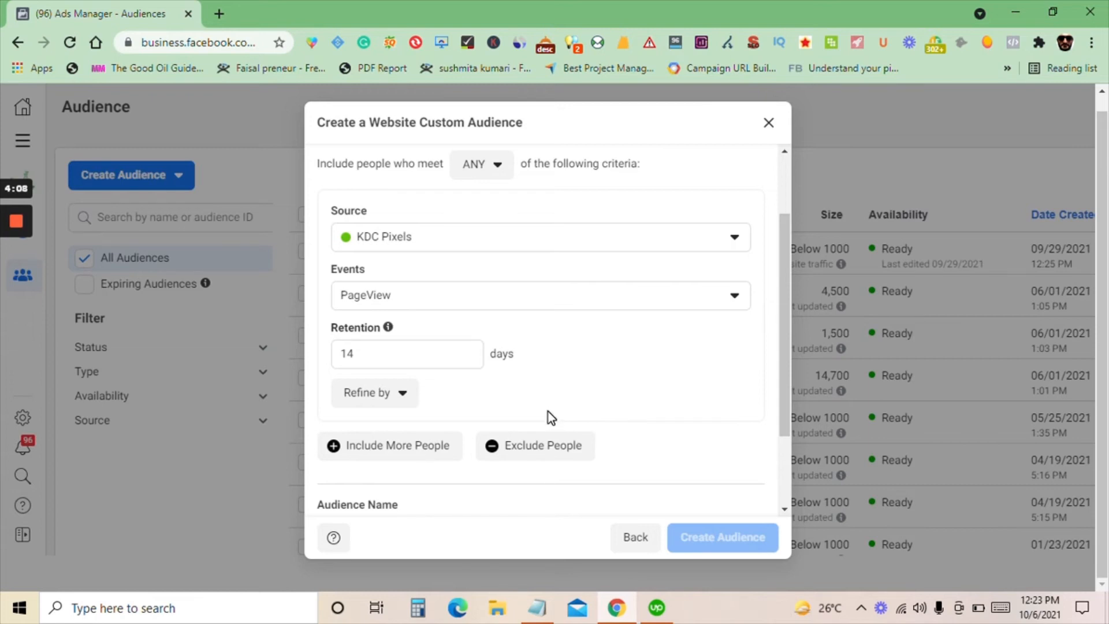
pyautogui.click(547, 450)
pyautogui.scroll(-1, 539, 438)
pyautogui.scroll(-2, 537, 432)
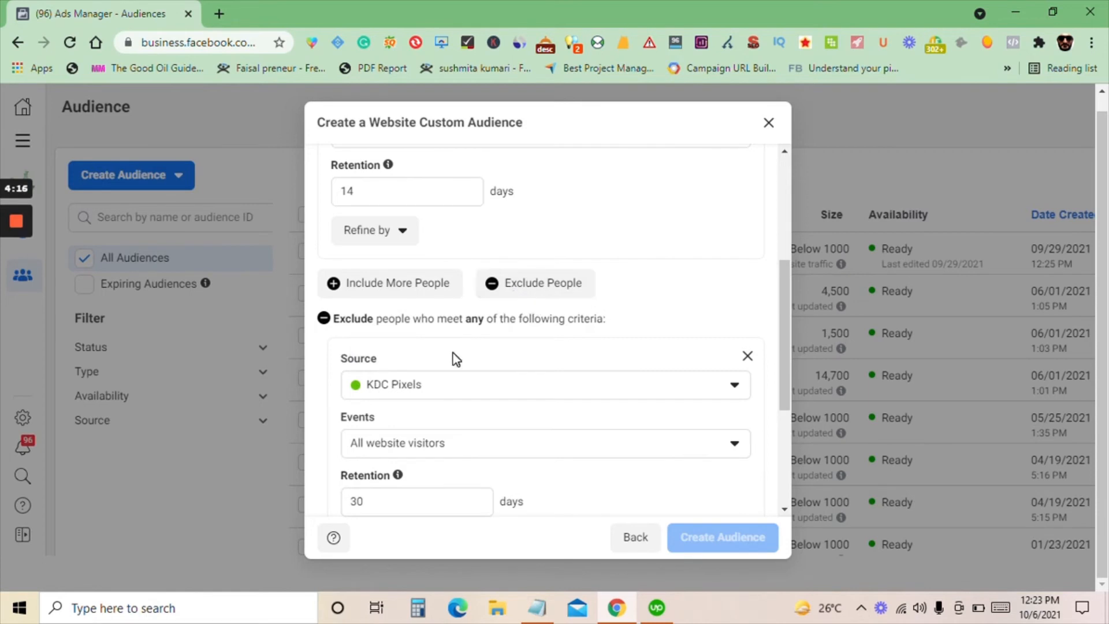
pyautogui.scroll(-1, 387, 381)
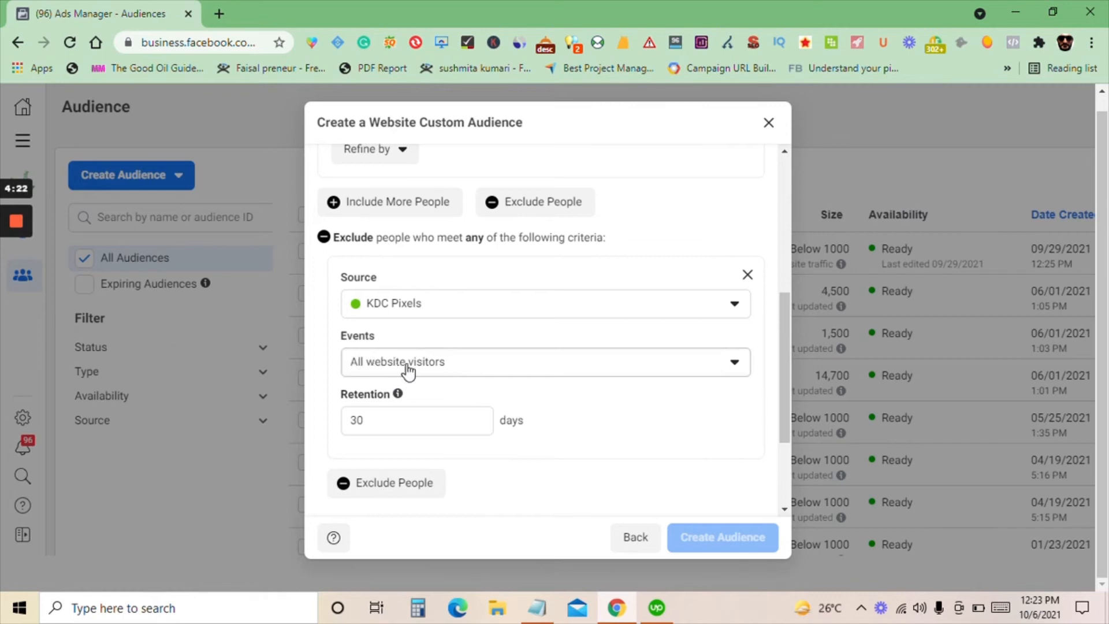
pyautogui.click(457, 367)
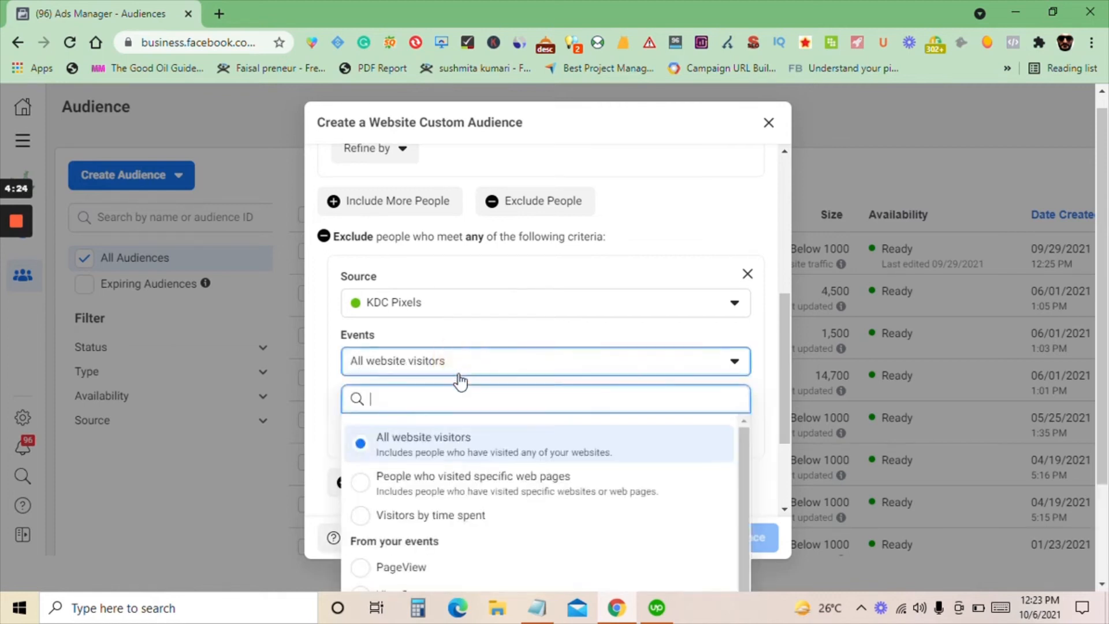
pyautogui.scroll(-1, 453, 398)
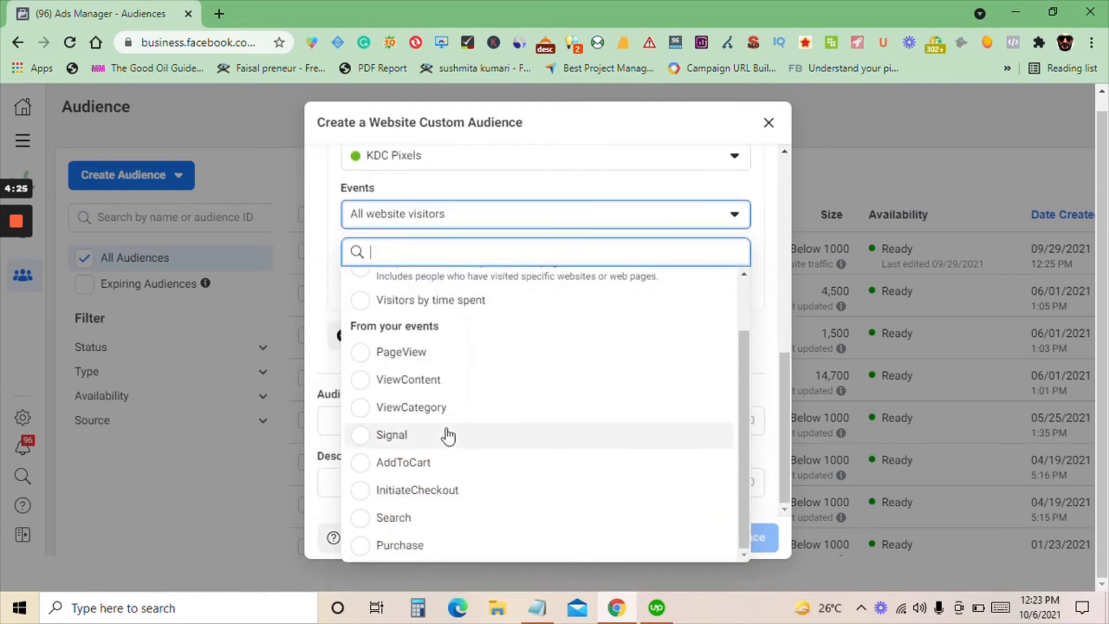
pyautogui.click(358, 386)
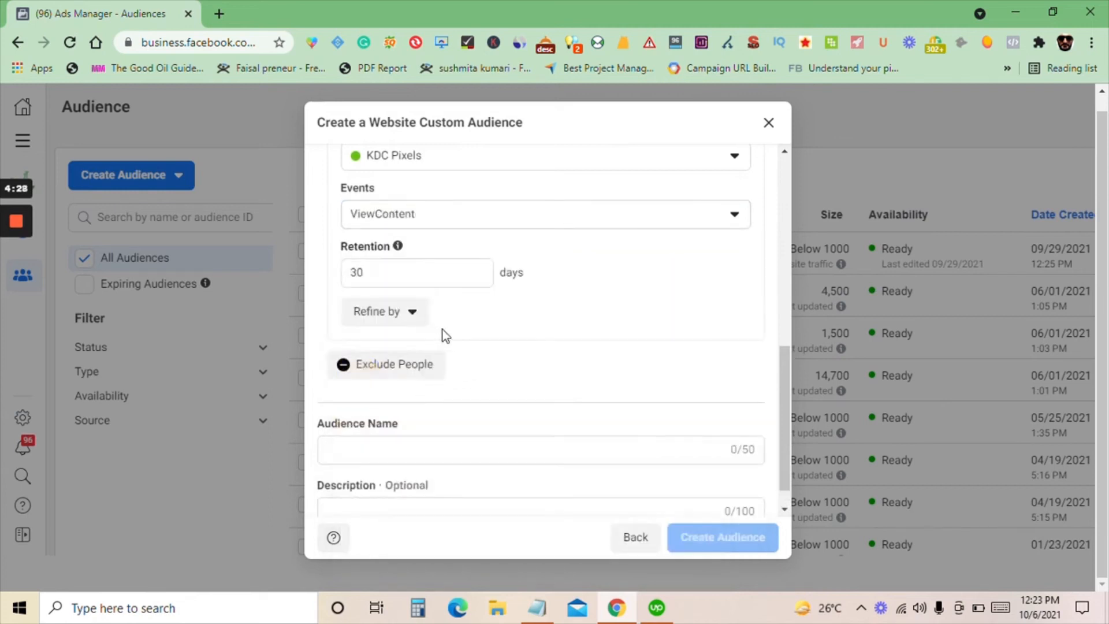
# Add a second exclusion condition for the AddToCart event from KDC Pixels
pyautogui.scroll(1, 480, 332)
pyautogui.scroll(-2, 481, 331)
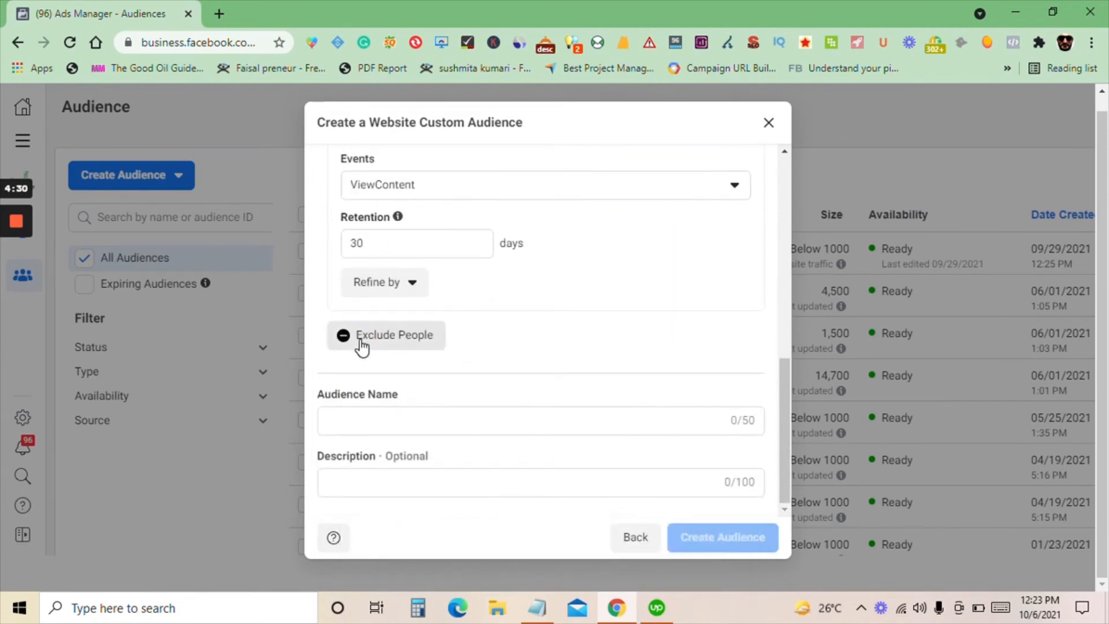
pyautogui.click(378, 346)
pyautogui.scroll(-2, 456, 312)
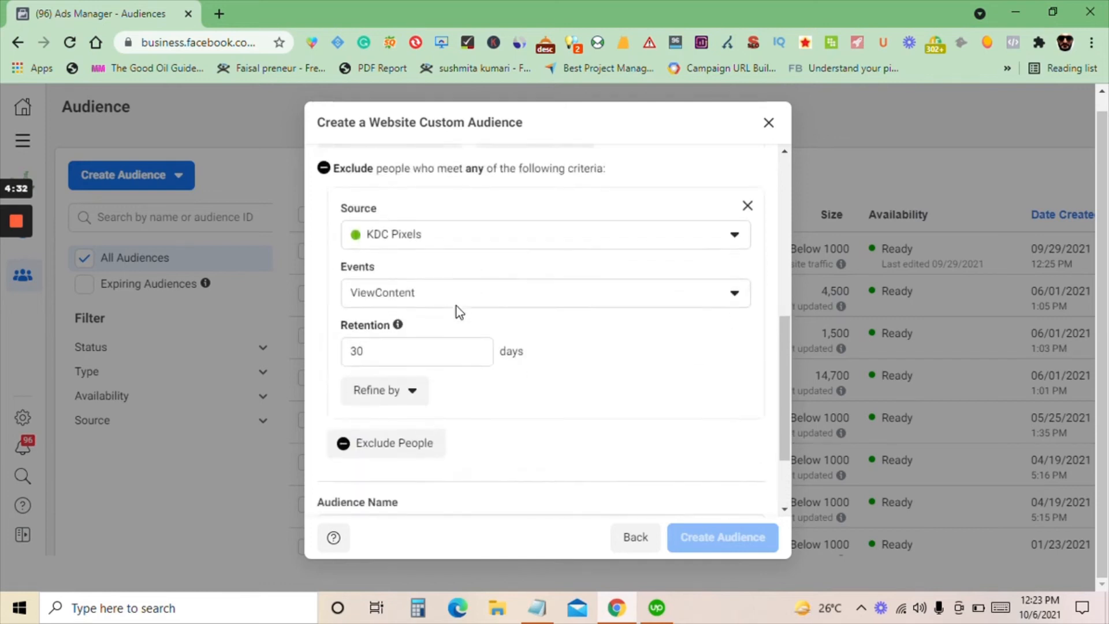
pyautogui.click(396, 424)
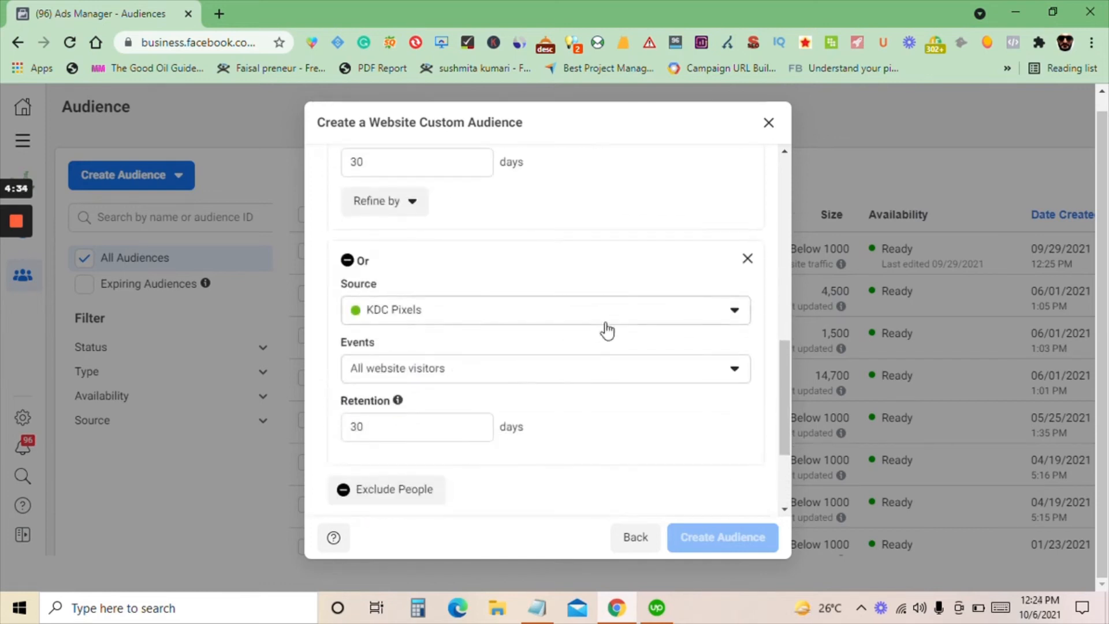
pyautogui.scroll(-2, 488, 382)
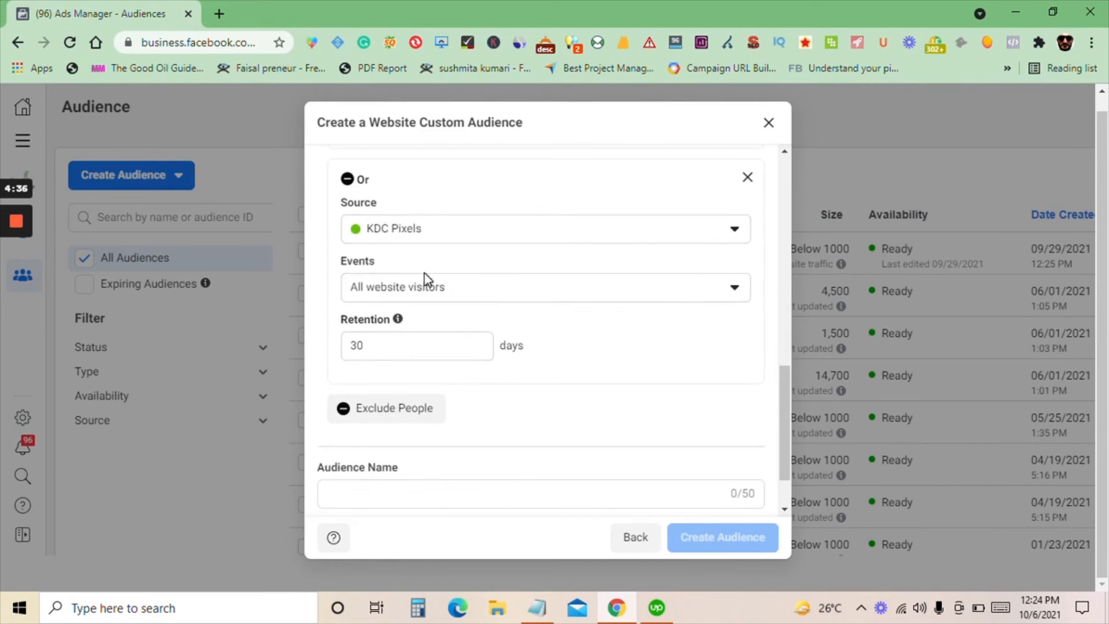
pyautogui.click(429, 289)
pyautogui.scroll(-1, 367, 329)
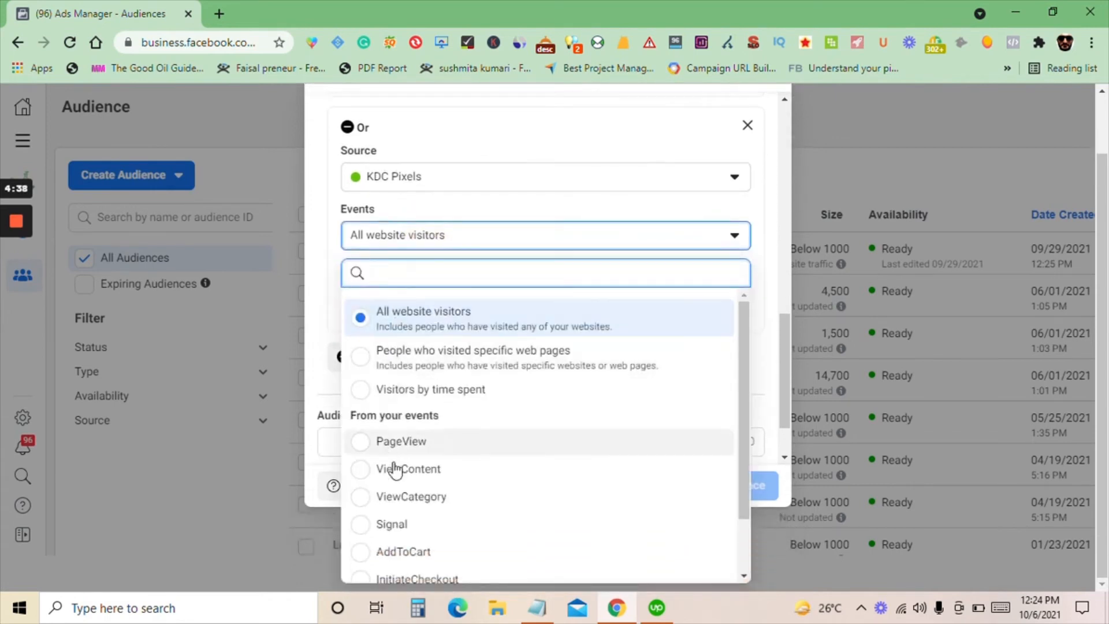
pyautogui.scroll(-1, 418, 490)
pyautogui.click(417, 489)
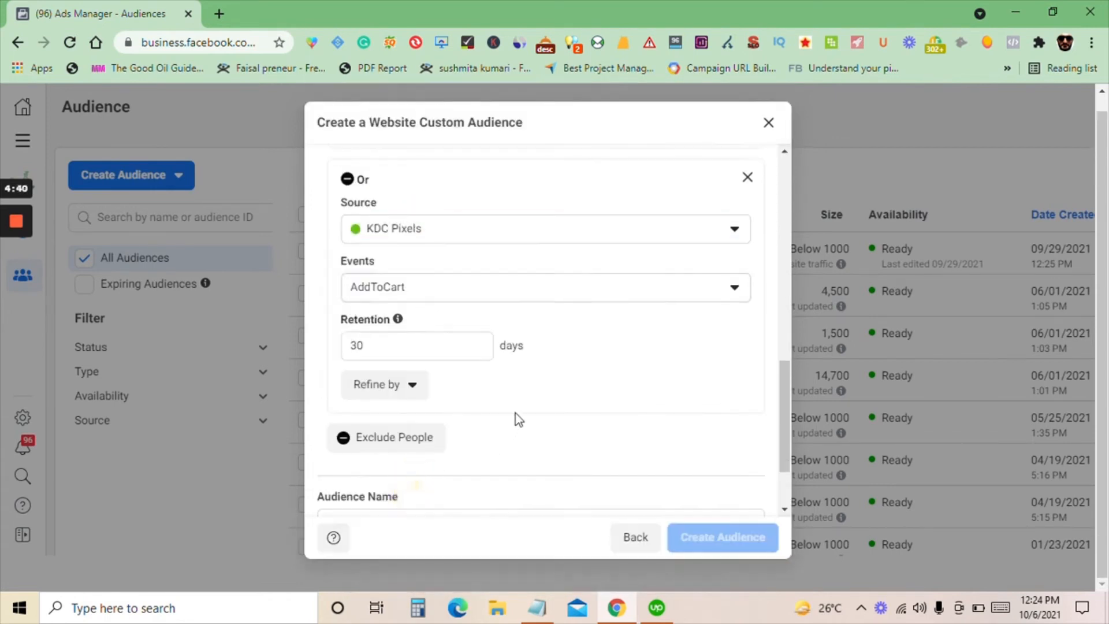
# Add a third exclusion condition for the Purchase event from KDC Pixels
pyautogui.scroll(-2, 577, 370)
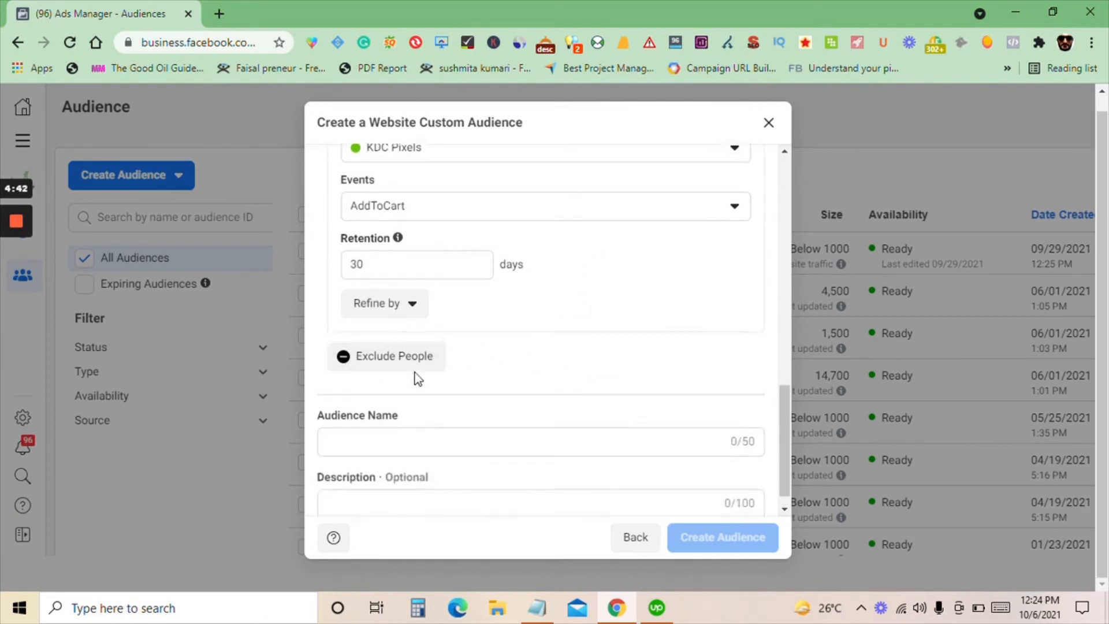
pyautogui.click(420, 364)
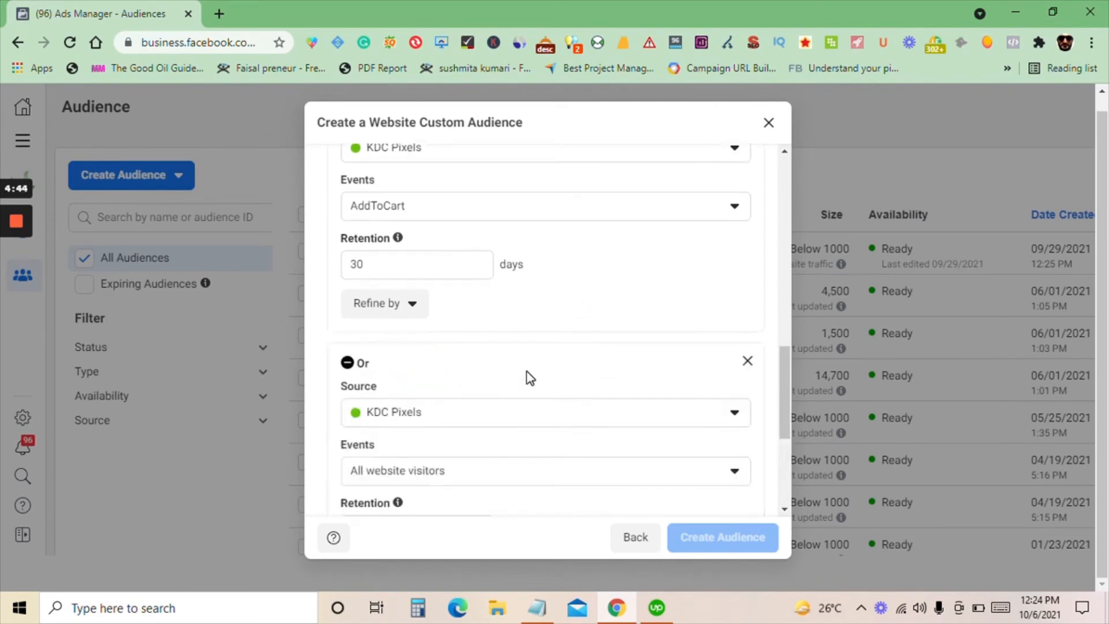
pyautogui.click(449, 316)
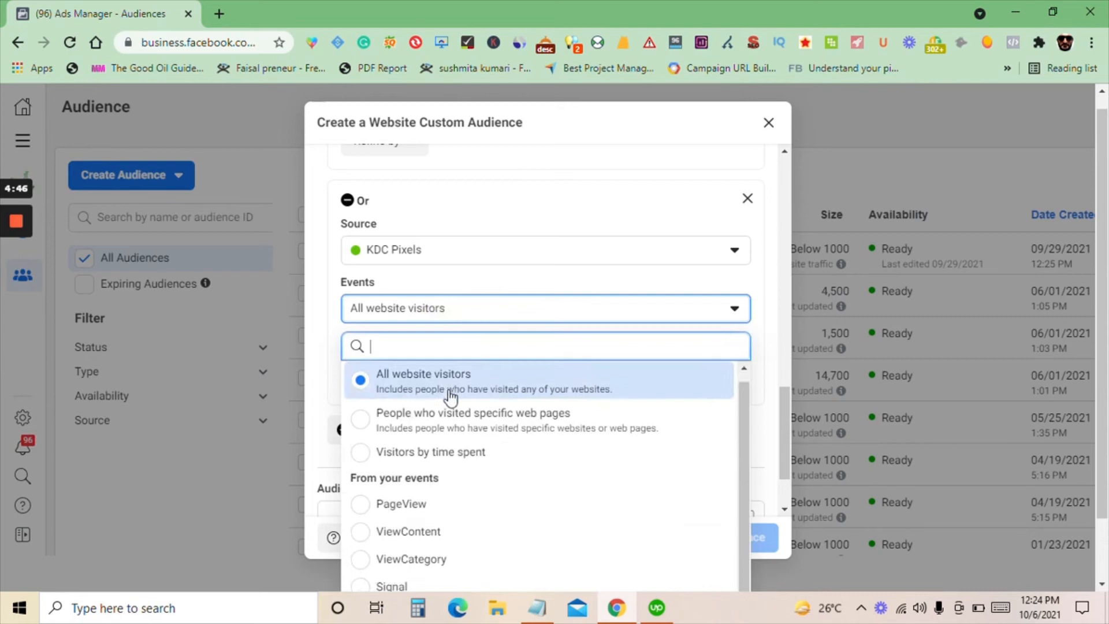
pyautogui.scroll(-1, 428, 497)
pyautogui.scroll(-1, 427, 514)
pyautogui.click(425, 566)
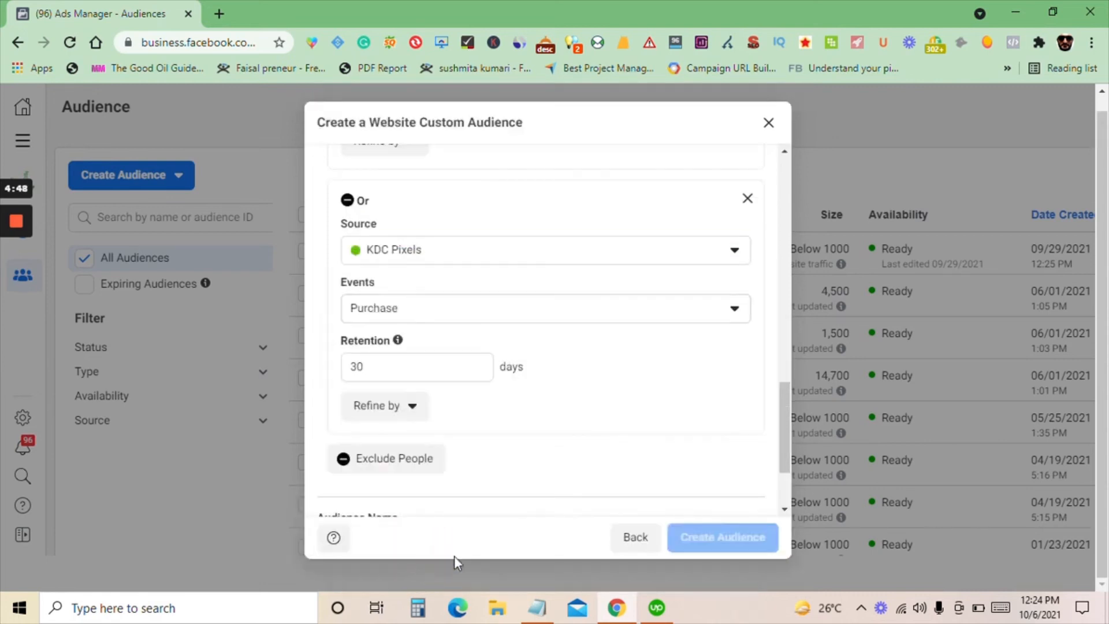
# Remove the ViewContent, AddToCart and Purchase exclusion conditions from the audience
pyautogui.scroll(8, 608, 398)
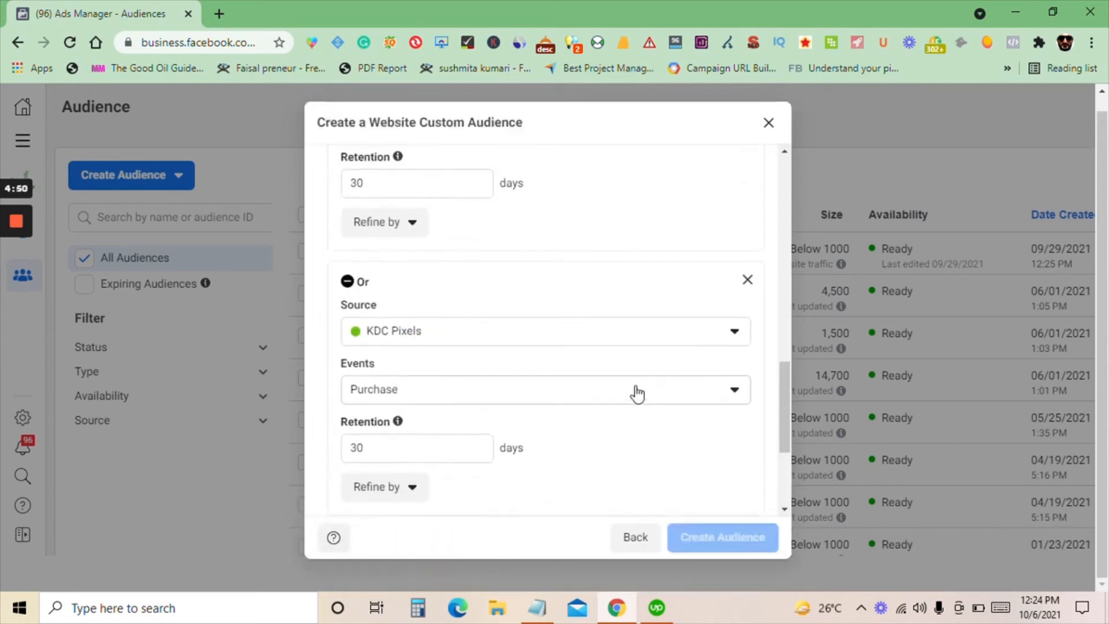
pyautogui.scroll(1, 613, 369)
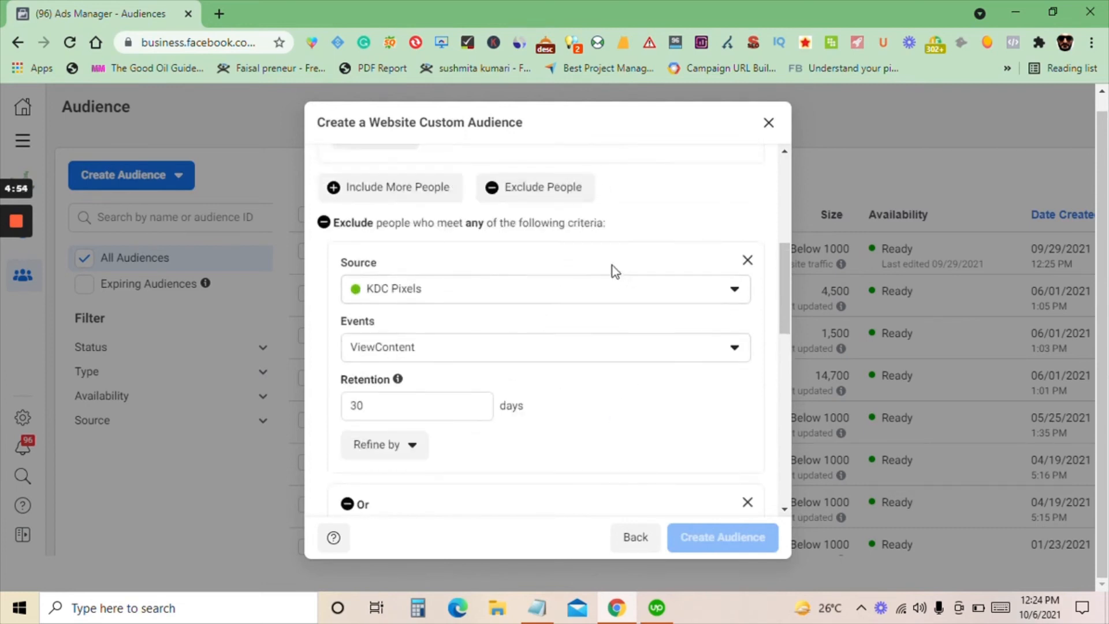
pyautogui.scroll(-1, 549, 375)
pyautogui.scroll(1, 635, 331)
pyautogui.click(746, 261)
pyautogui.click(746, 260)
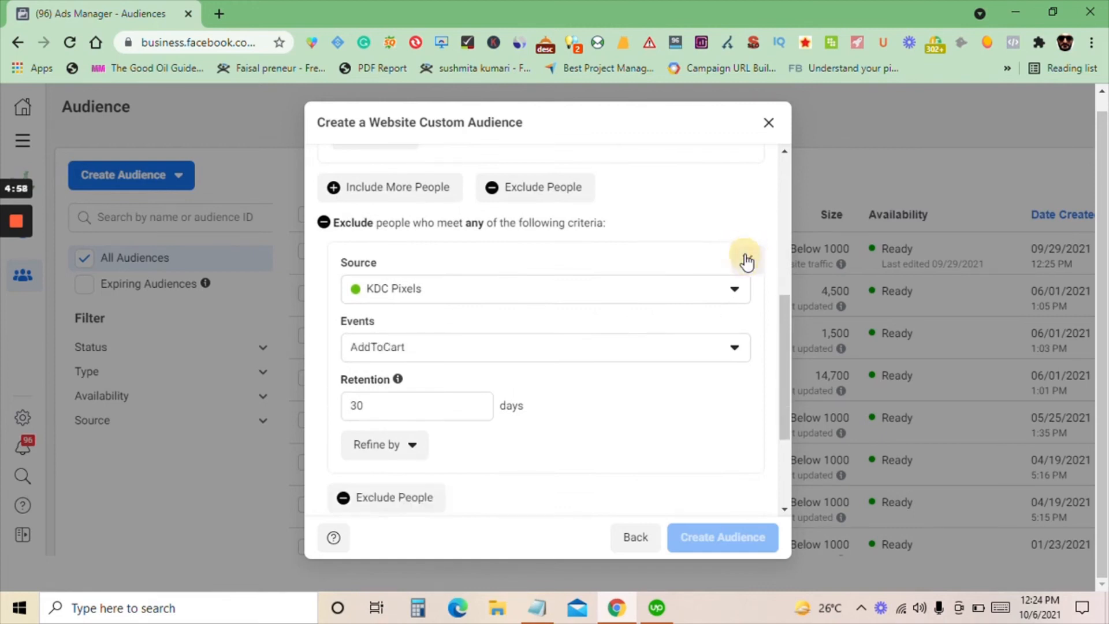
pyautogui.click(745, 259)
# Exclude people who triggered the ViewContent event from the 14-day PageView audience
pyautogui.scroll(3, 554, 277)
pyautogui.scroll(-1, 540, 287)
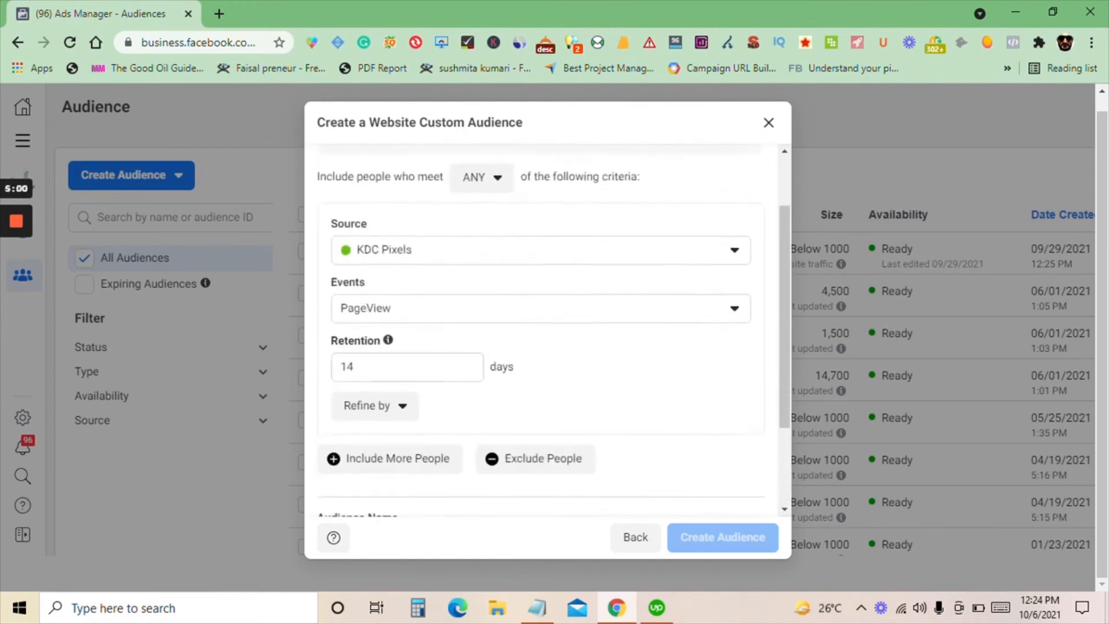
pyautogui.scroll(-1, 399, 413)
pyautogui.scroll(-1, 462, 398)
pyautogui.click(525, 389)
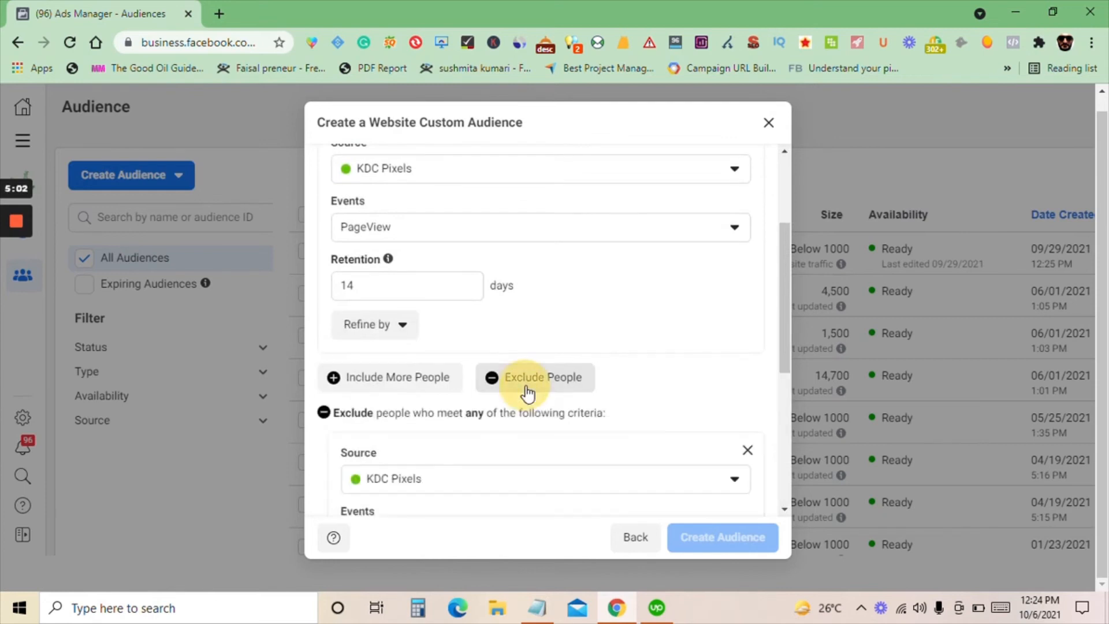
pyautogui.scroll(-6, 525, 393)
pyautogui.click(417, 384)
pyautogui.scroll(-1, 425, 464)
pyautogui.scroll(-2, 425, 533)
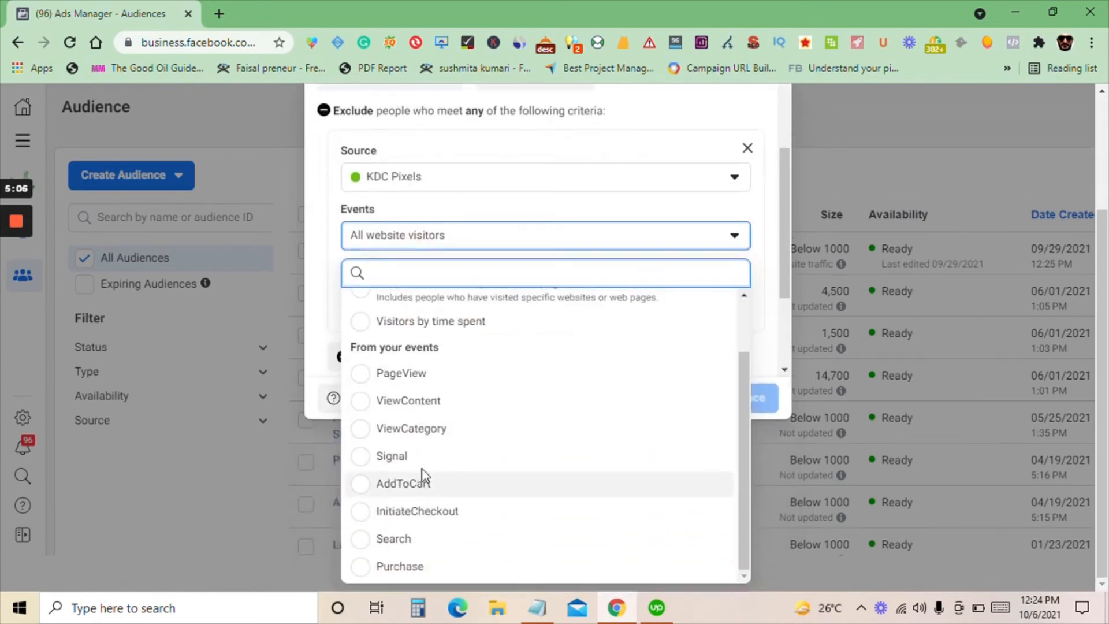
pyautogui.click(373, 406)
# Name the audience "Home page (14 days)", create it and finish the audience setup
pyautogui.scroll(3, 577, 424)
pyautogui.scroll(3, 632, 355)
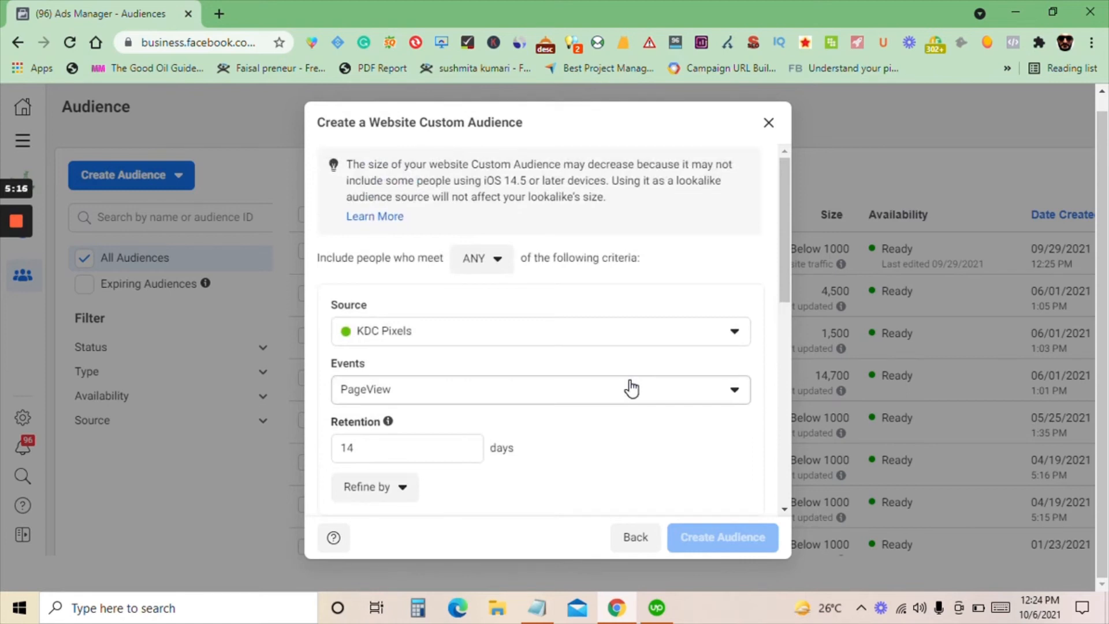
pyautogui.scroll(-9, 628, 370)
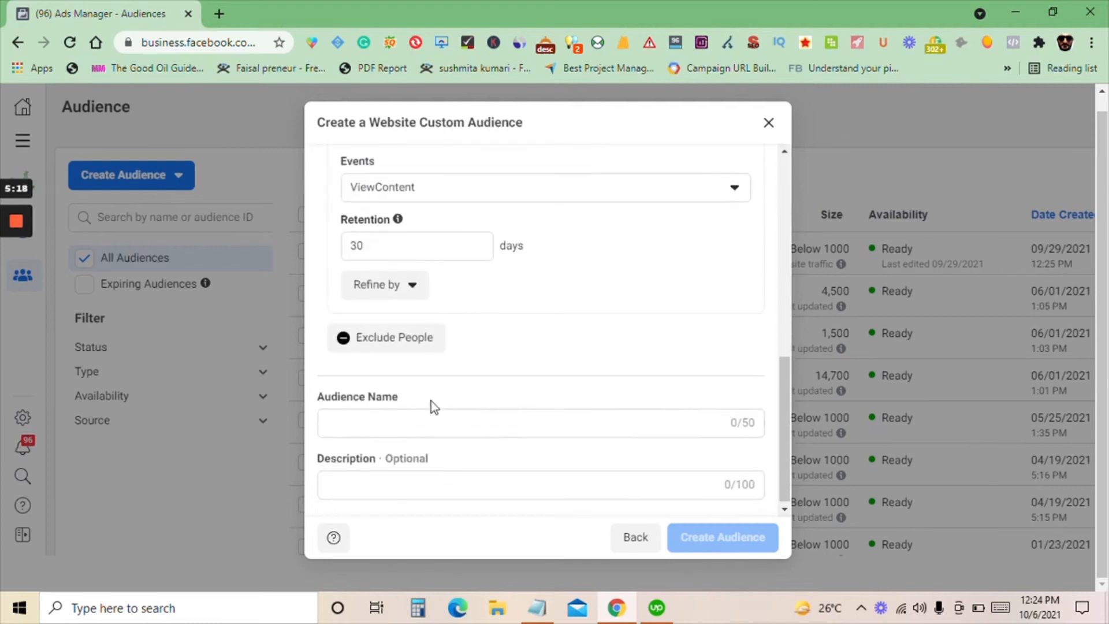
pyautogui.click(407, 419)
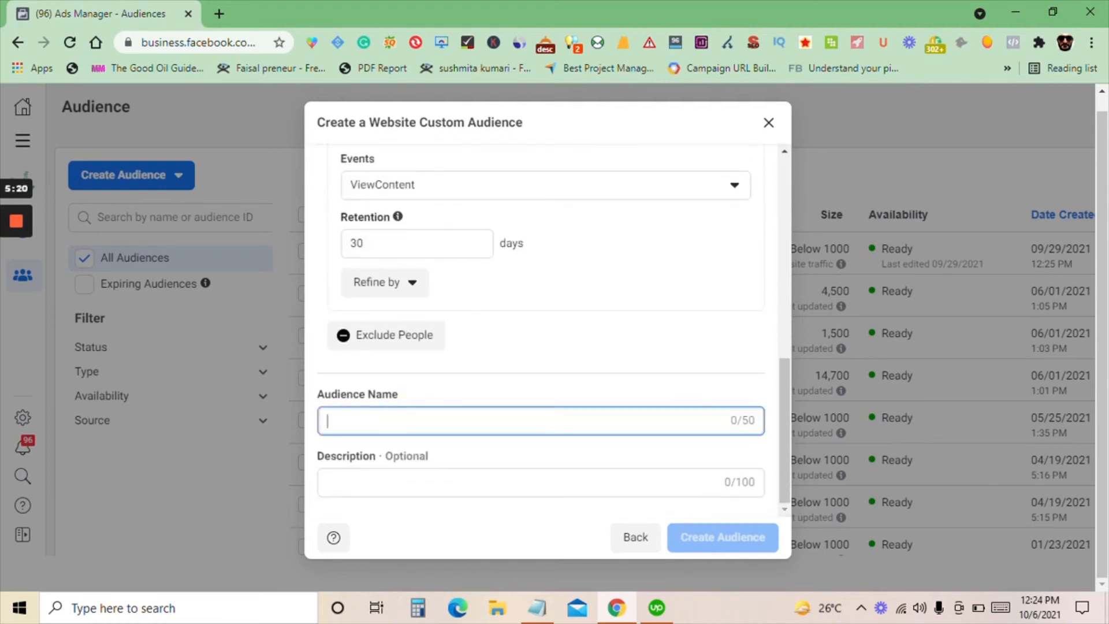
pyautogui.write('Home page')
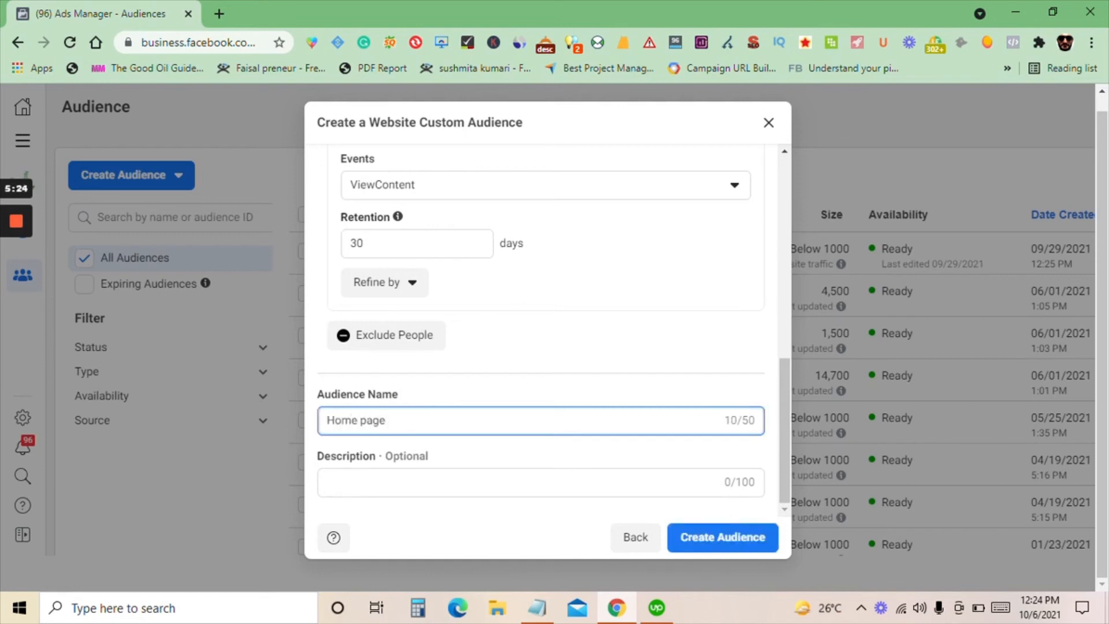
pyautogui.write(' (14 days')
pyautogui.click(727, 540)
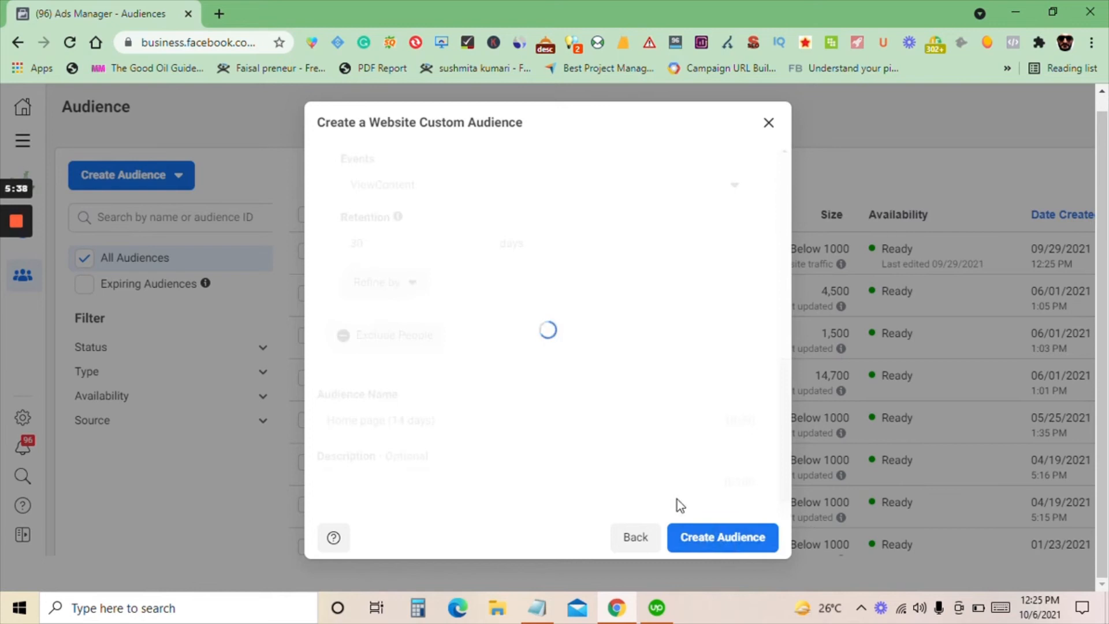
pyautogui.click(751, 553)
# Select the Home page (14 days) audience and go to the Campaigns overview
pyautogui.click(307, 252)
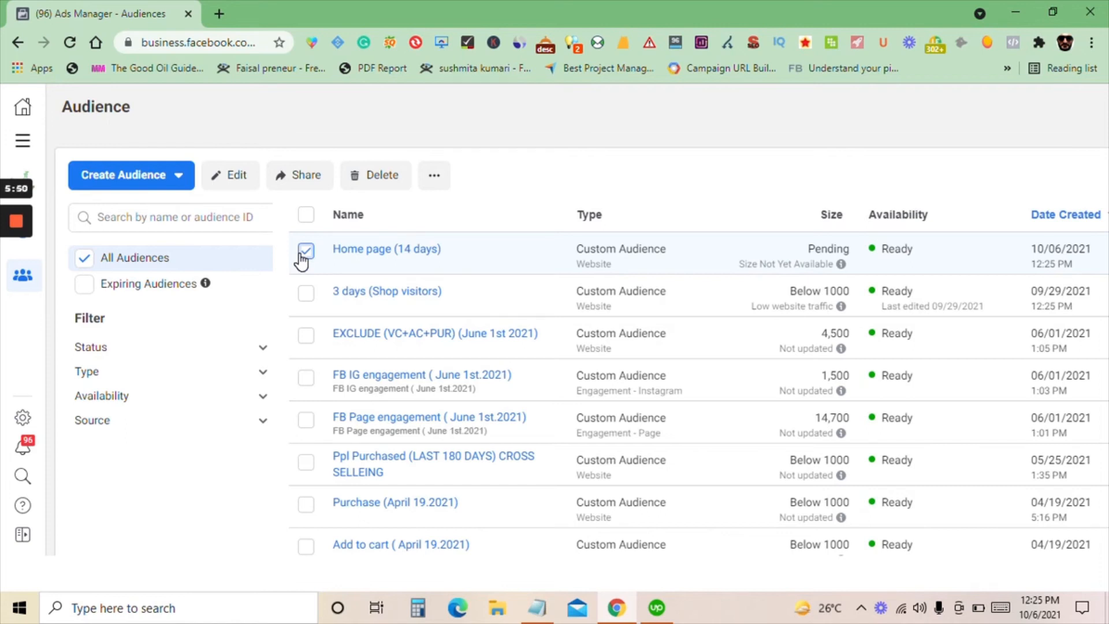
pyautogui.click(23, 141)
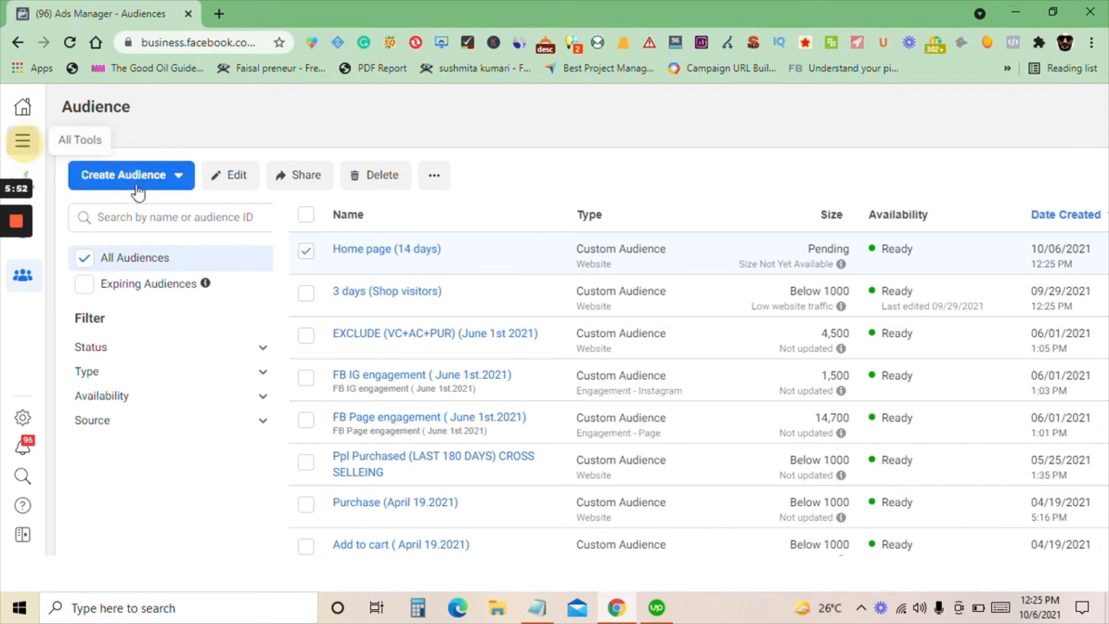
pyautogui.click(119, 186)
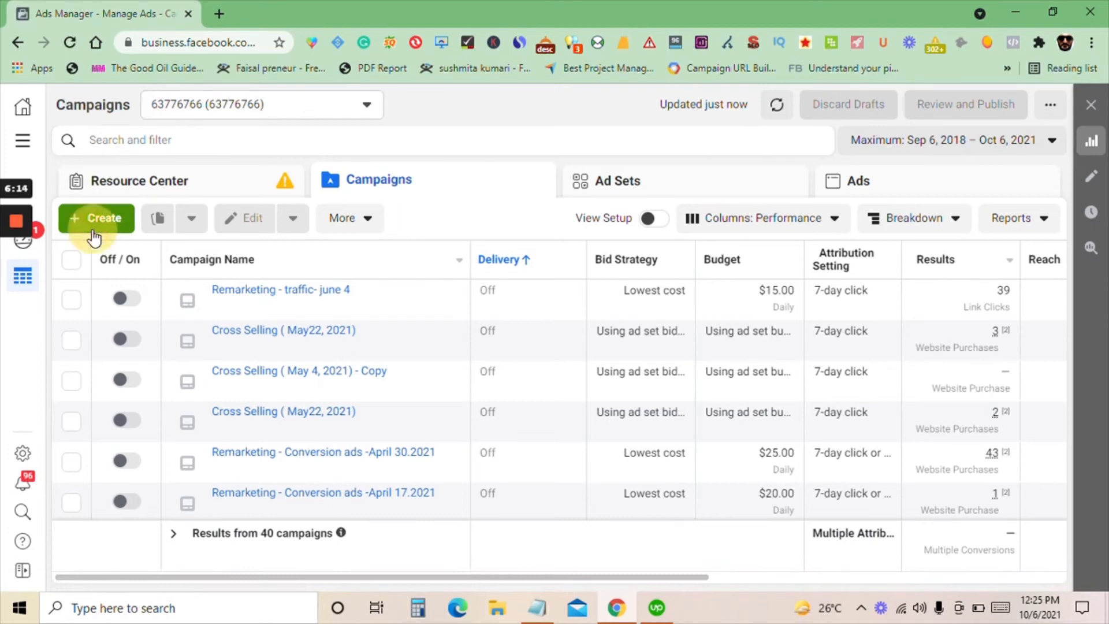
# Create a new campaign with the Conversions objective
pyautogui.click(94, 231)
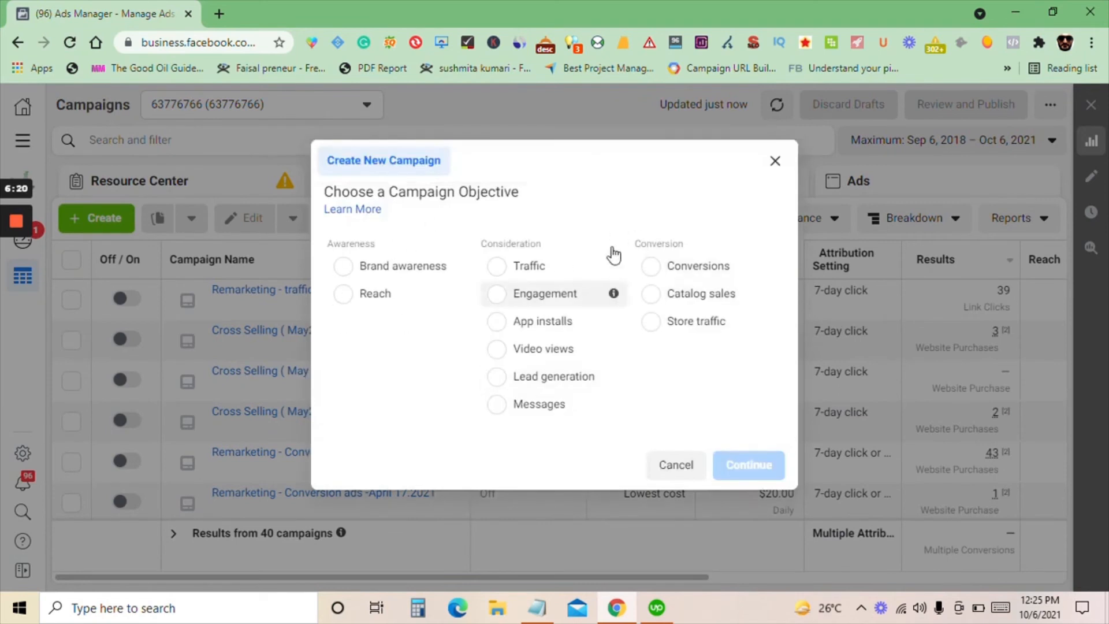
pyautogui.click(652, 266)
pyautogui.scroll(-2, 701, 384)
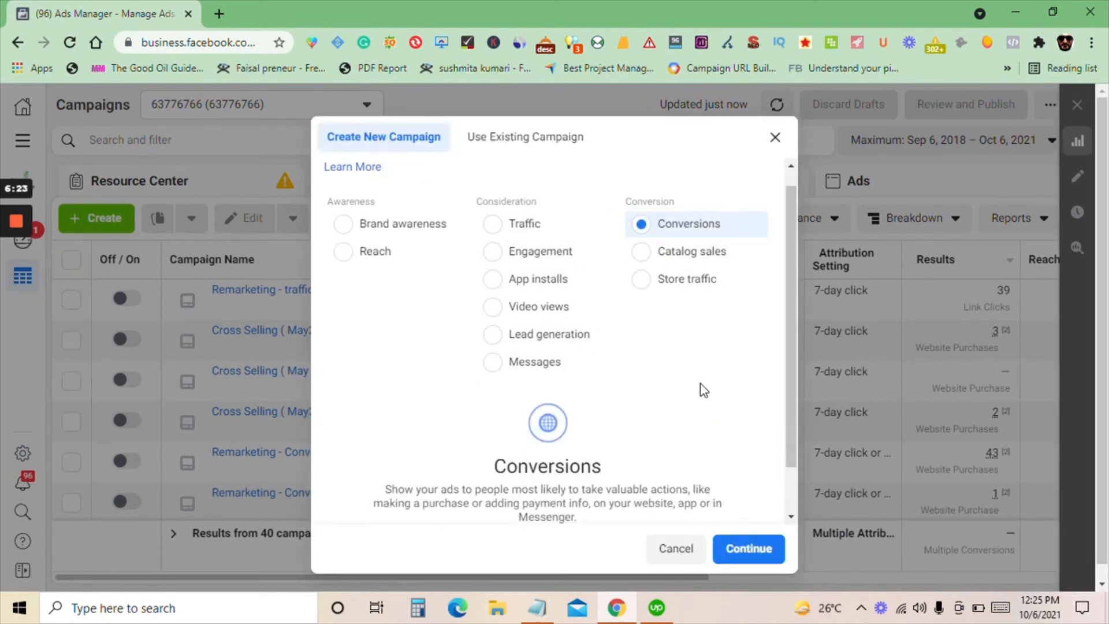
pyautogui.click(741, 551)
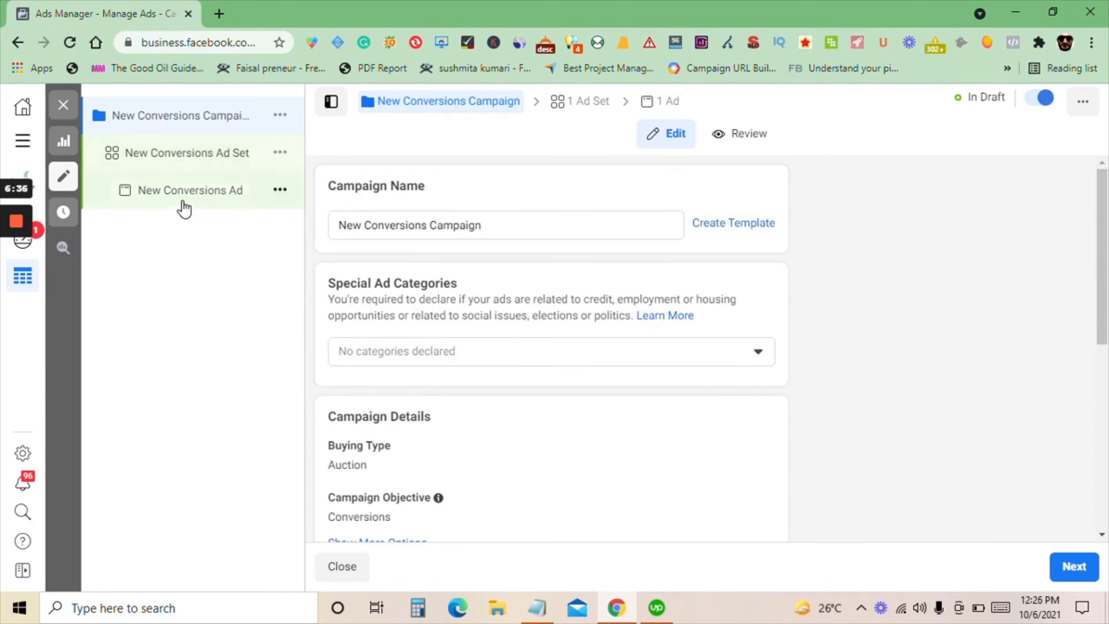
# Name the campaign "Home page (14 days)"
pyautogui.scroll(-1, 404, 185)
pyautogui.scroll(1, 404, 185)
pyautogui.tripleClick(399, 225)
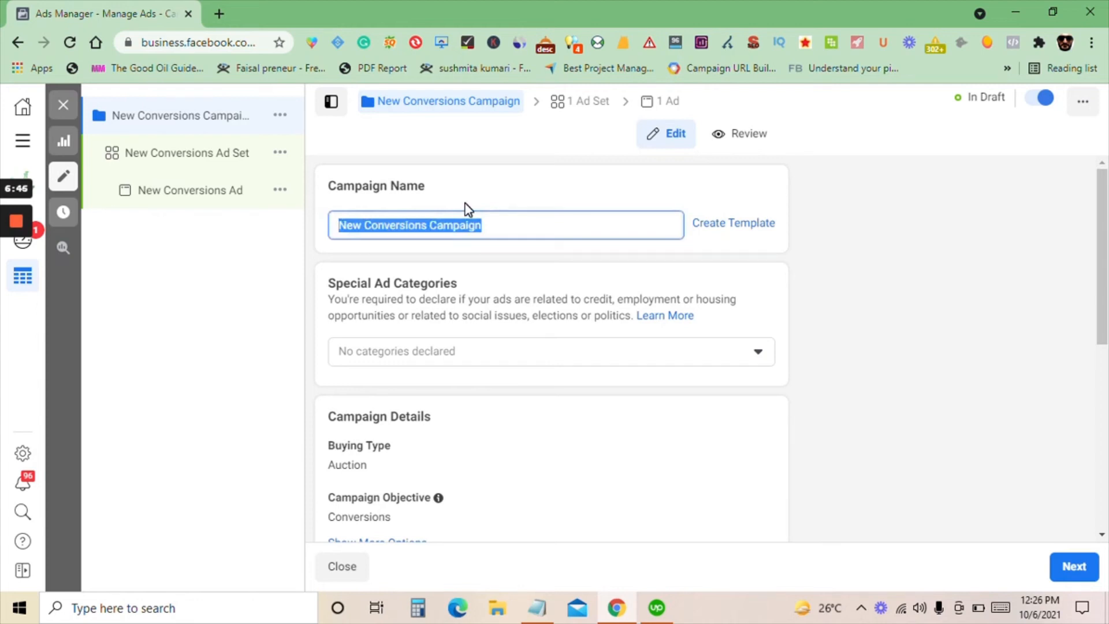
pyautogui.write('Hoe pag')
pyautogui.press('BackSpace')
pyautogui.press('BackSpace')
pyautogui.press('BackSpace')
pyautogui.write('e p')
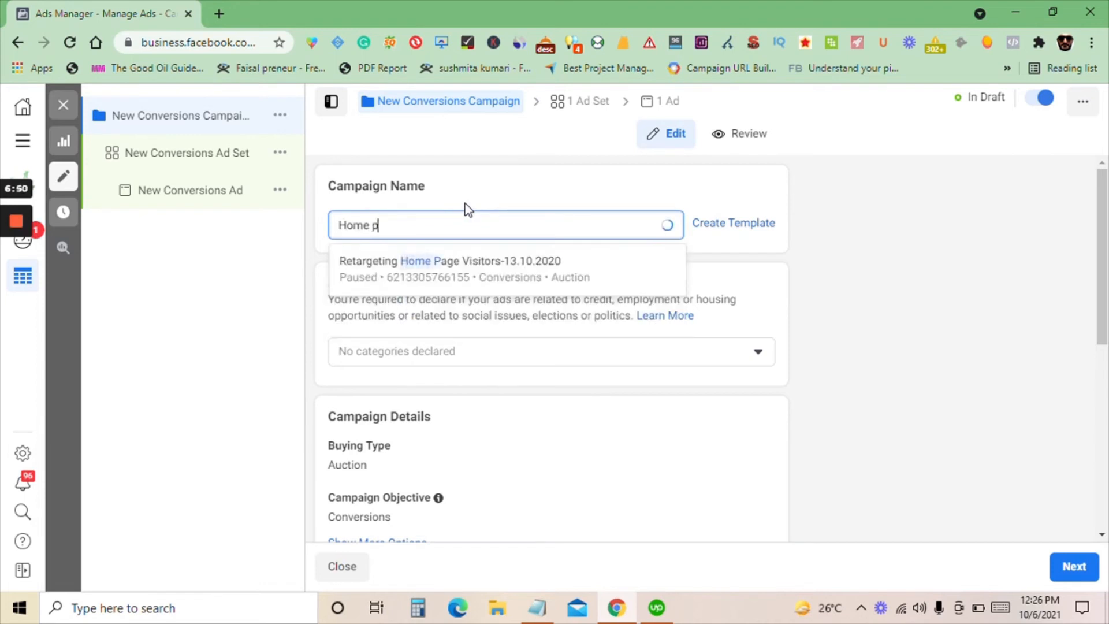
pyautogui.write('age (')
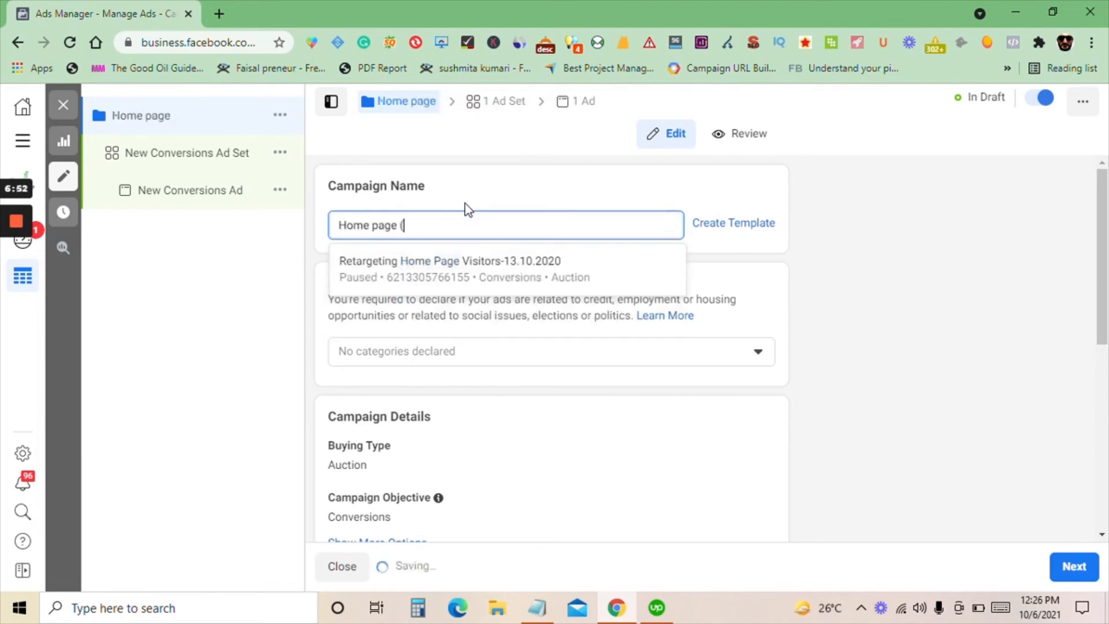
pyautogui.write('14 days)')
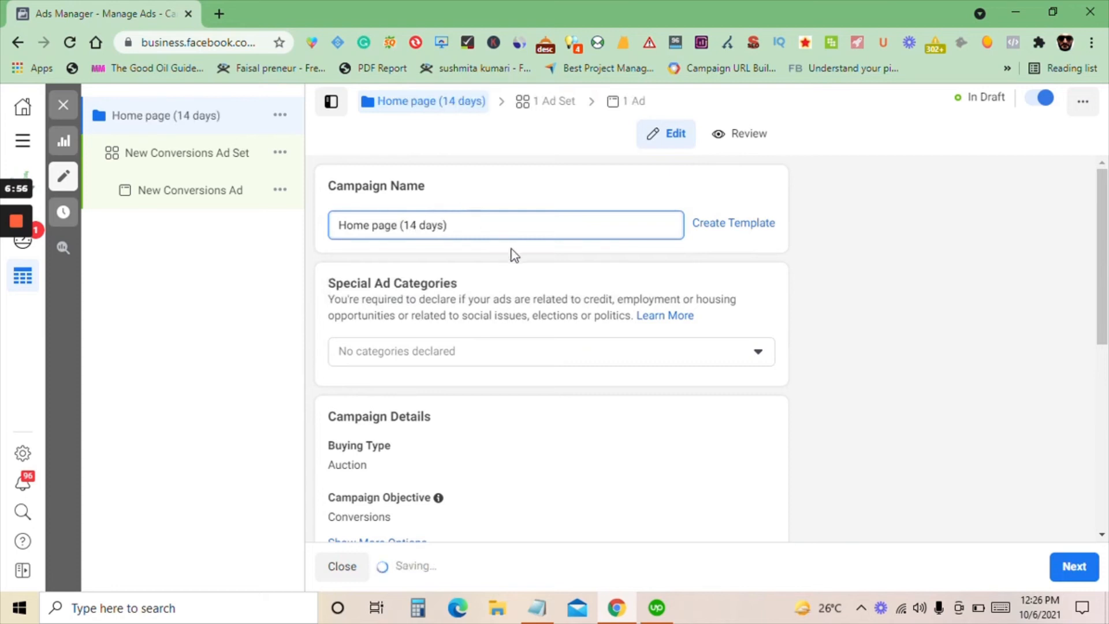
# Leave the remaining campaign settings at their defaults, continue to the ad set and name it "Home page (14 days)"
pyautogui.scroll(-8, 512, 253)
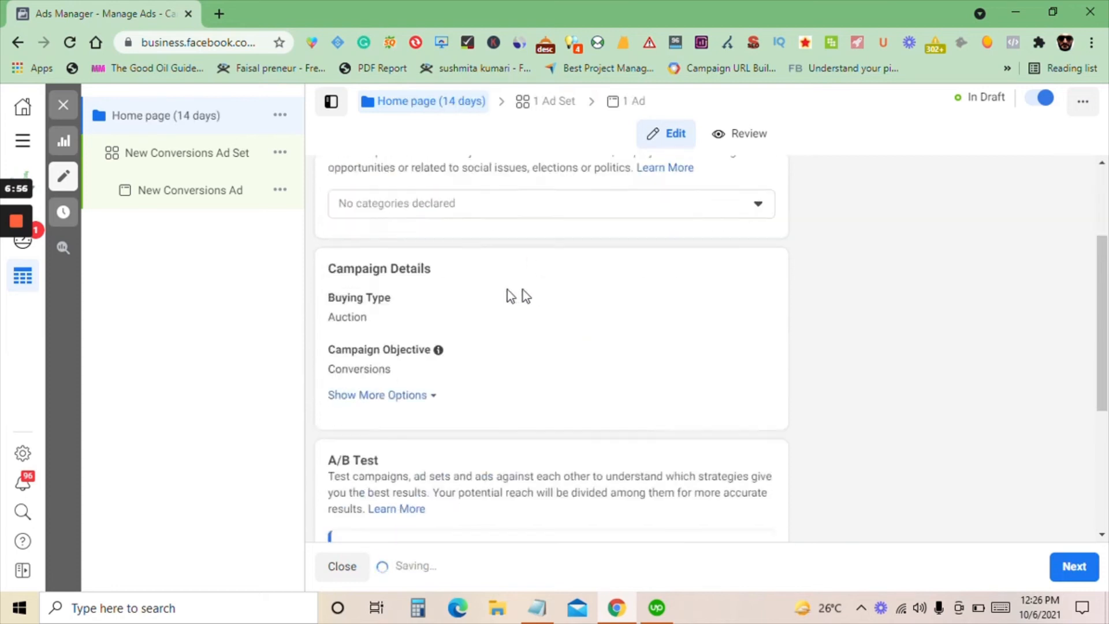
pyautogui.scroll(4, 486, 343)
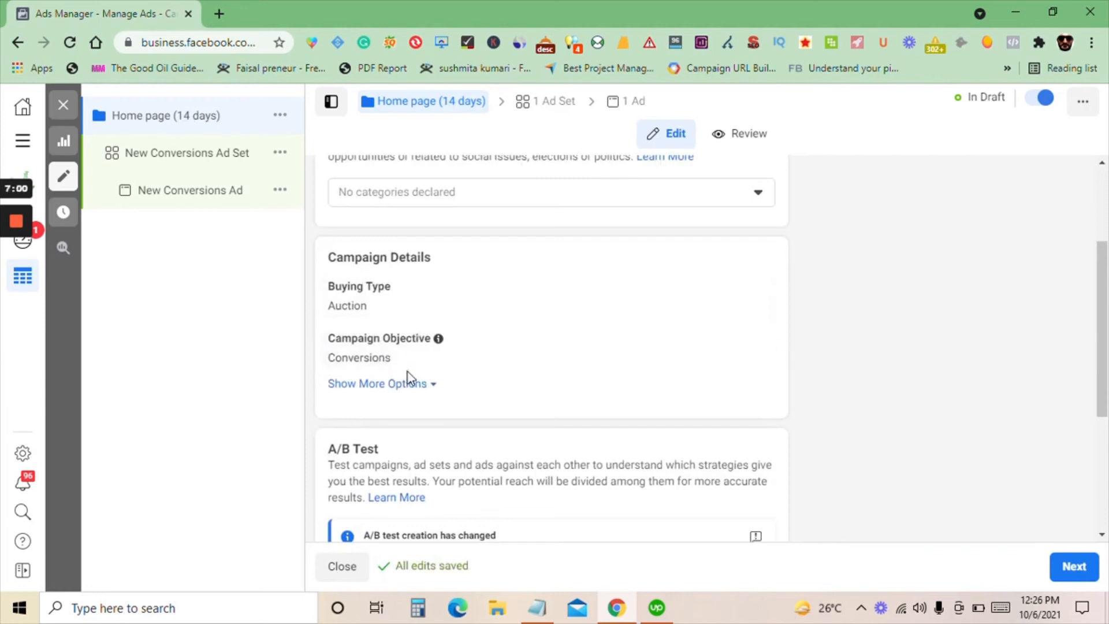
pyautogui.scroll(-4, 407, 371)
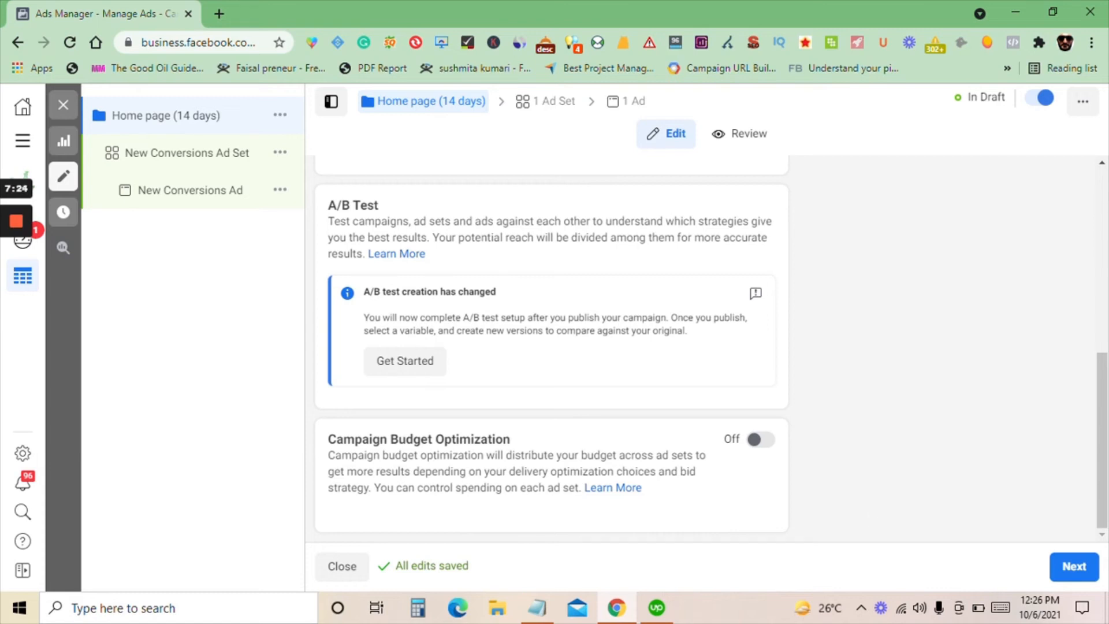
pyautogui.click(1074, 569)
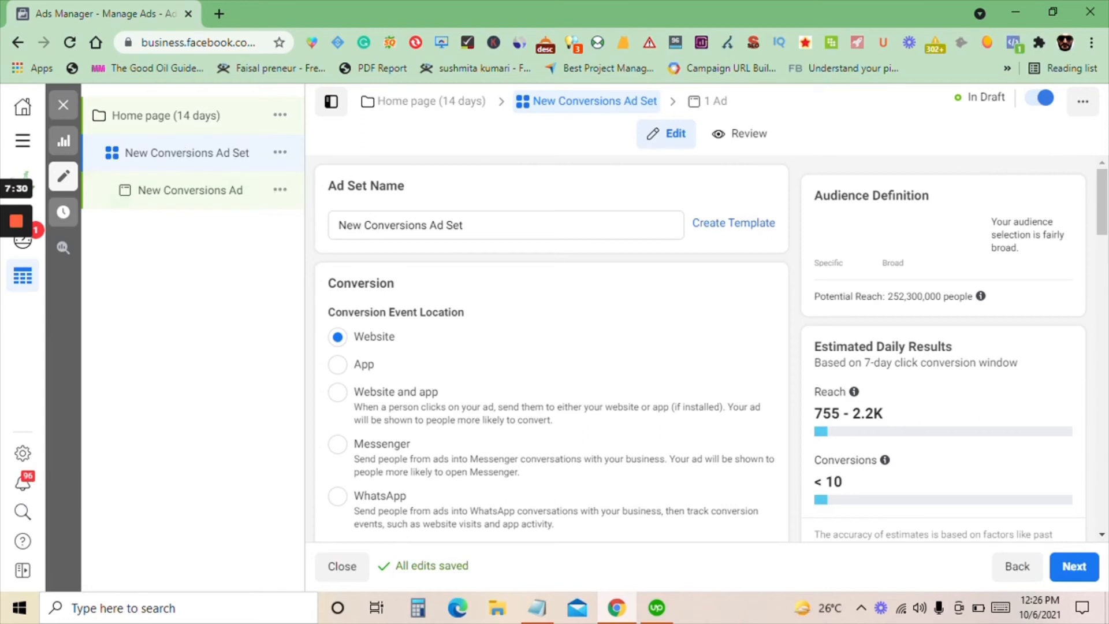
pyautogui.tripleClick(371, 225)
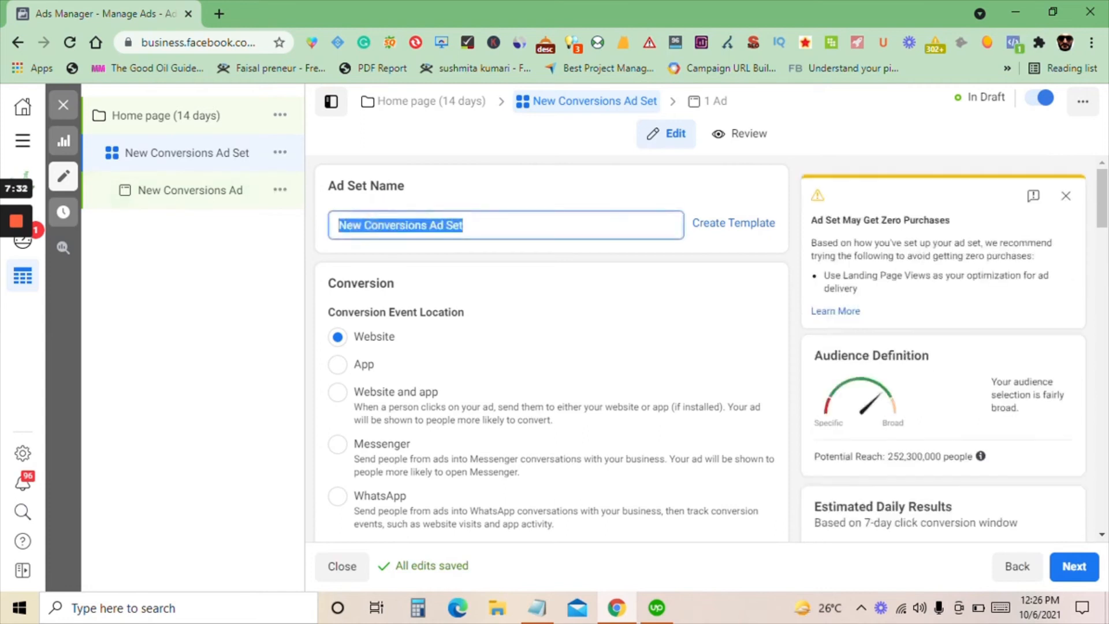
pyautogui.write('Home page ')
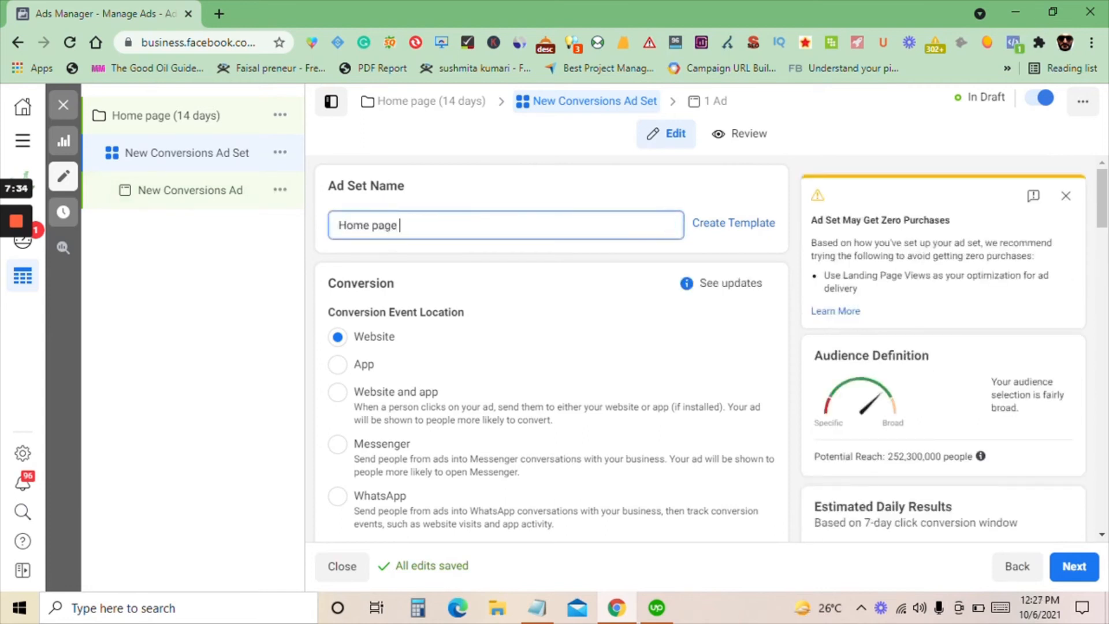
pyautogui.write('(14 dy')
pyautogui.press('BackSpace')
pyautogui.write('ay')
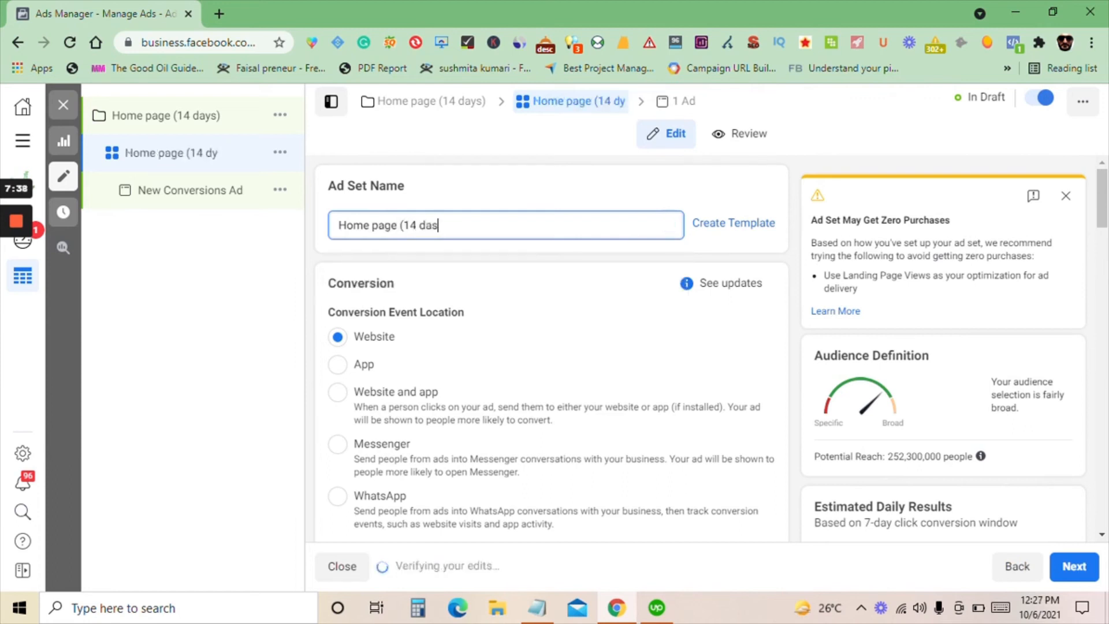
pyautogui.write('s')
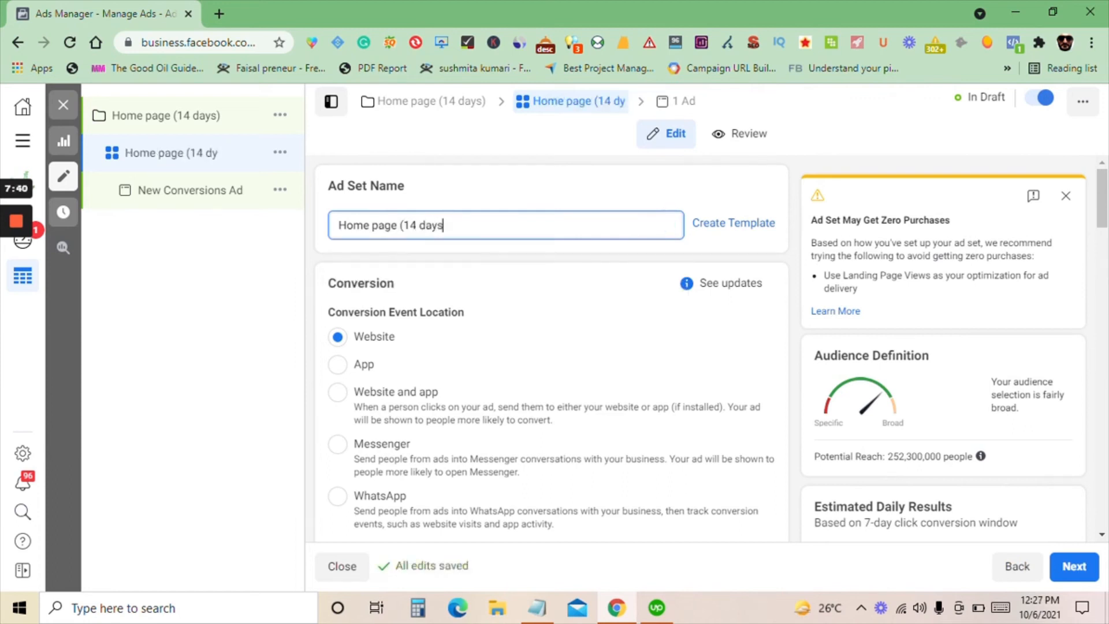
pyautogui.write(')')
pyautogui.click(472, 257)
# Dismiss the time-tracking reminder and change the ad set's conversion event to Add to Cart
pyautogui.scroll(-4, 476, 262)
pyautogui.scroll(3, 451, 254)
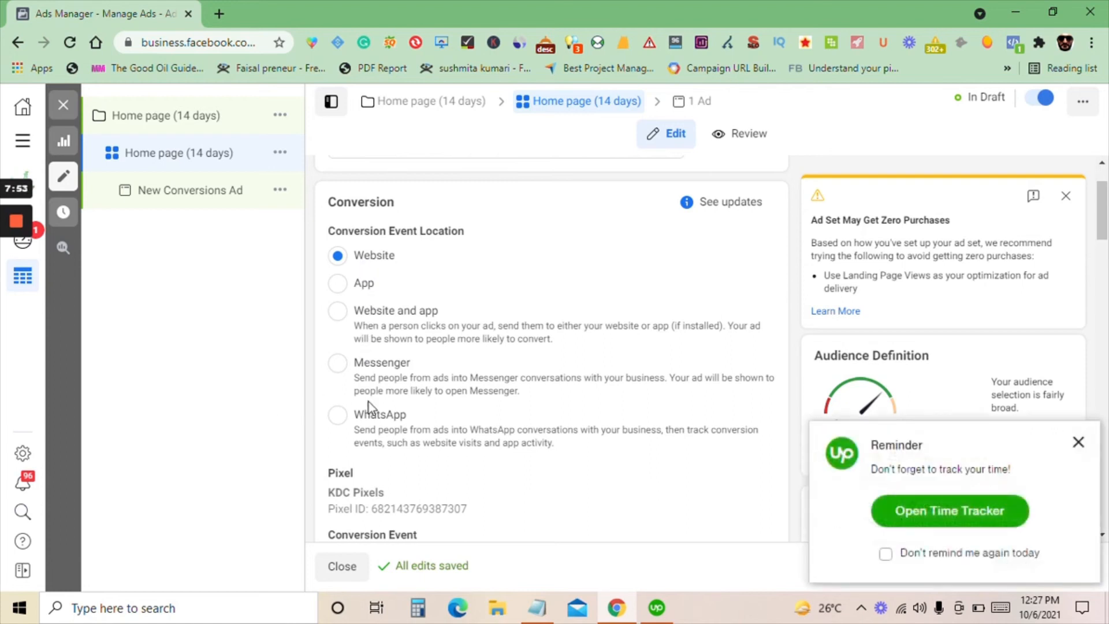
pyautogui.click(1078, 442)
pyautogui.scroll(-3, 439, 450)
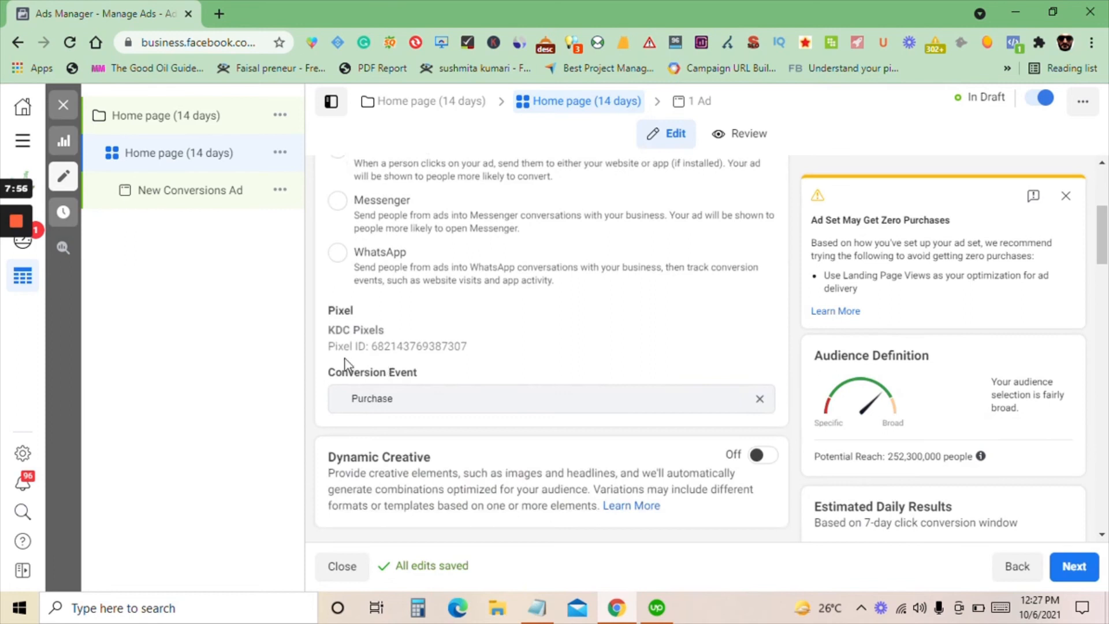
pyautogui.scroll(-2, 324, 375)
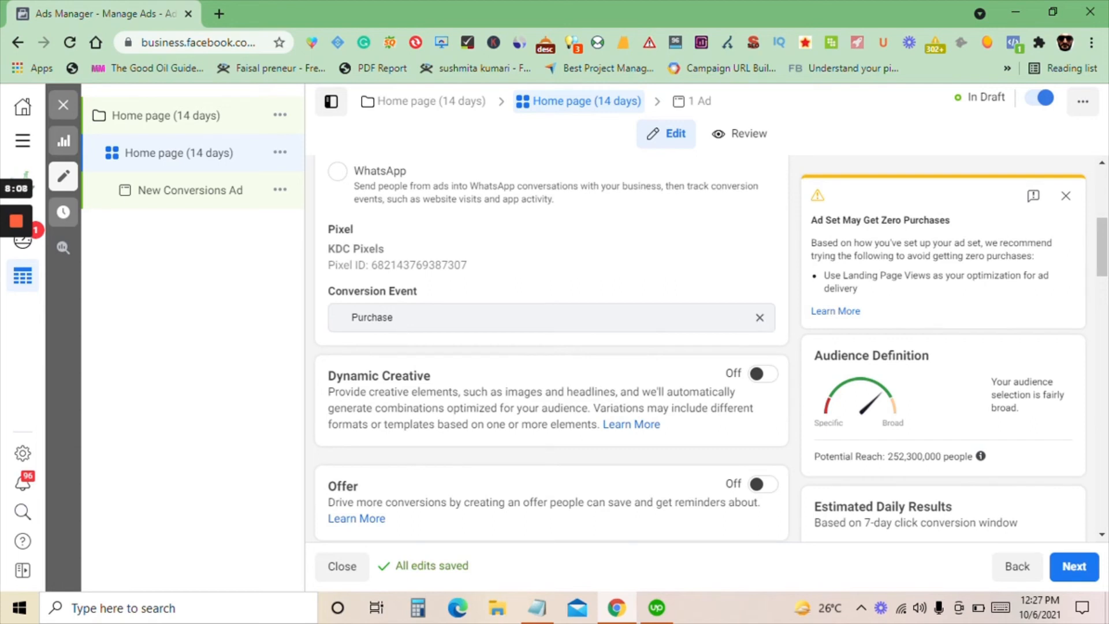
pyautogui.click(757, 318)
pyautogui.click(382, 325)
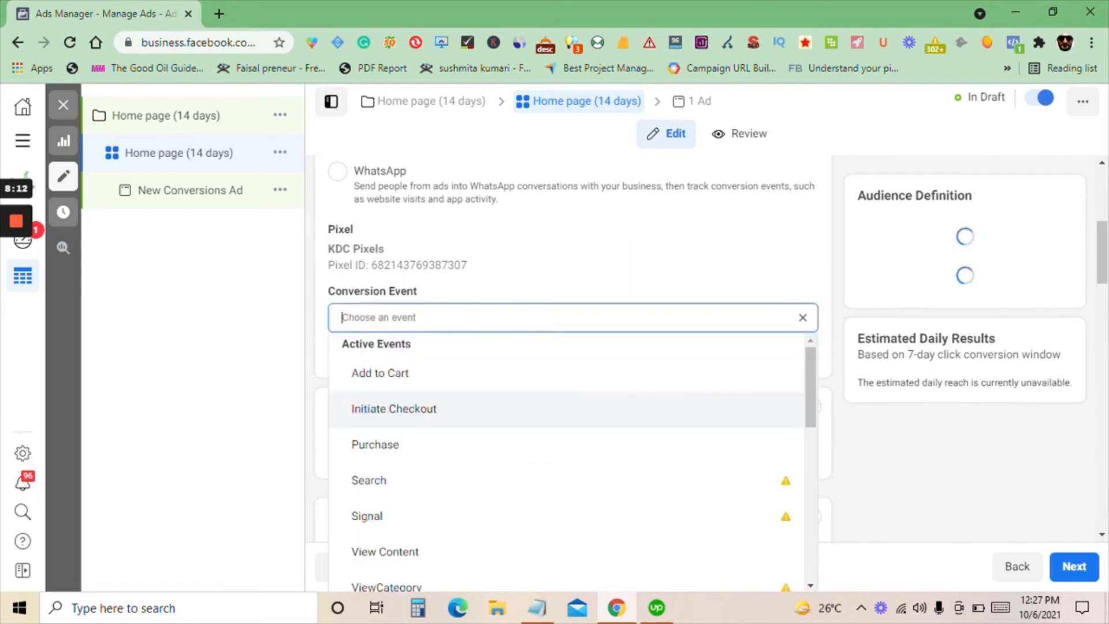
pyautogui.scroll(-1, 402, 360)
pyautogui.scroll(1, 404, 374)
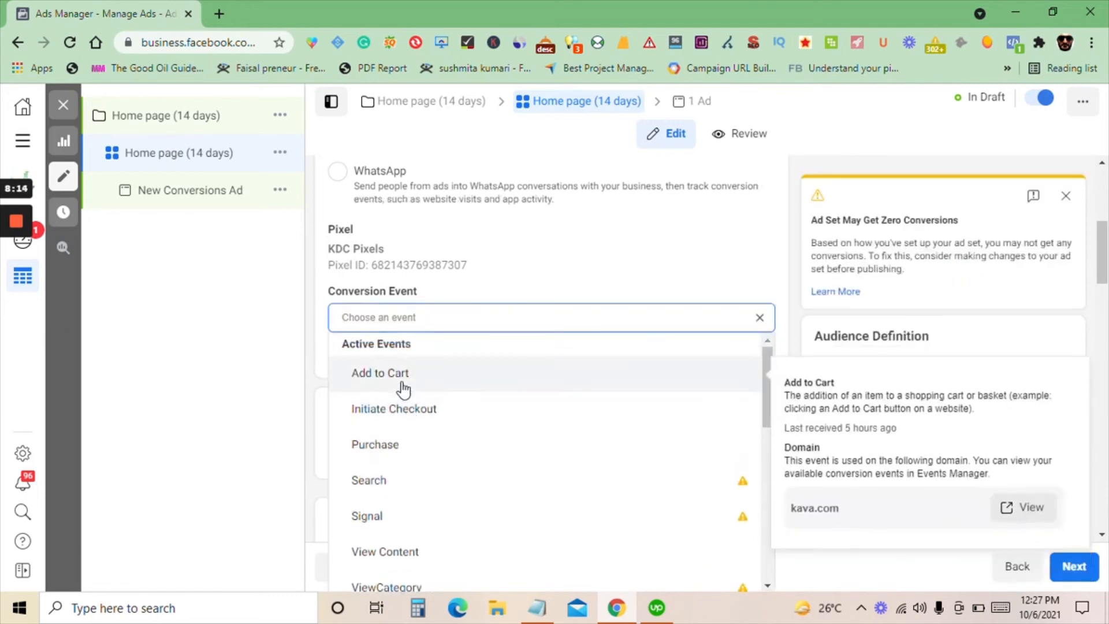
pyautogui.scroll(-2, 398, 393)
pyautogui.scroll(2, 396, 413)
pyautogui.click(425, 380)
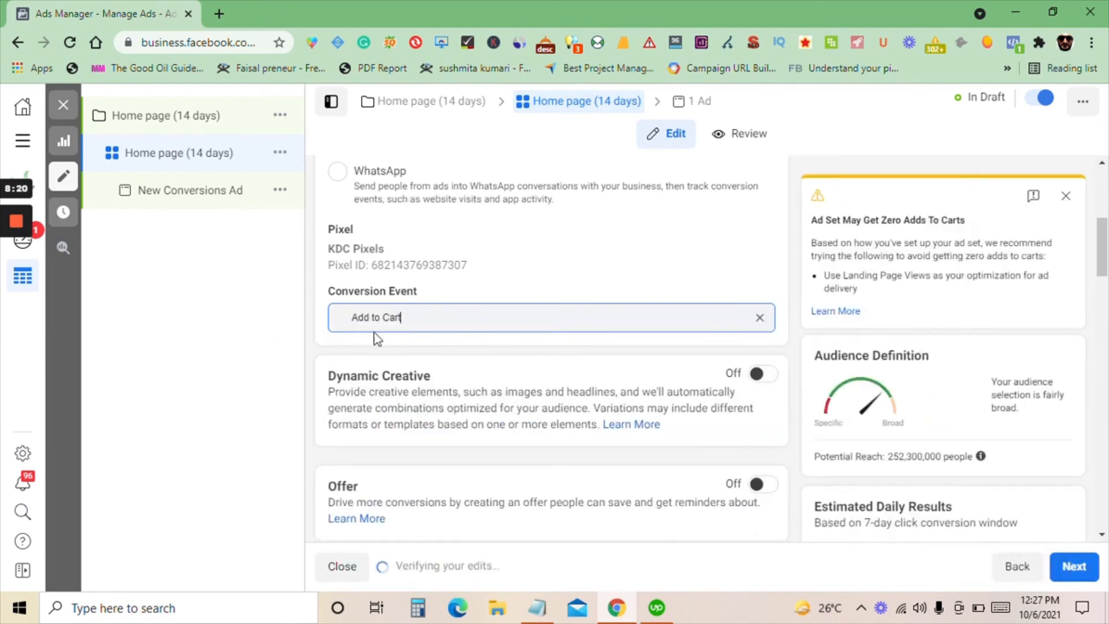
# Set the ad set's daily budget to $5.00
pyautogui.scroll(-1, 469, 403)
pyautogui.scroll(-3, 357, 403)
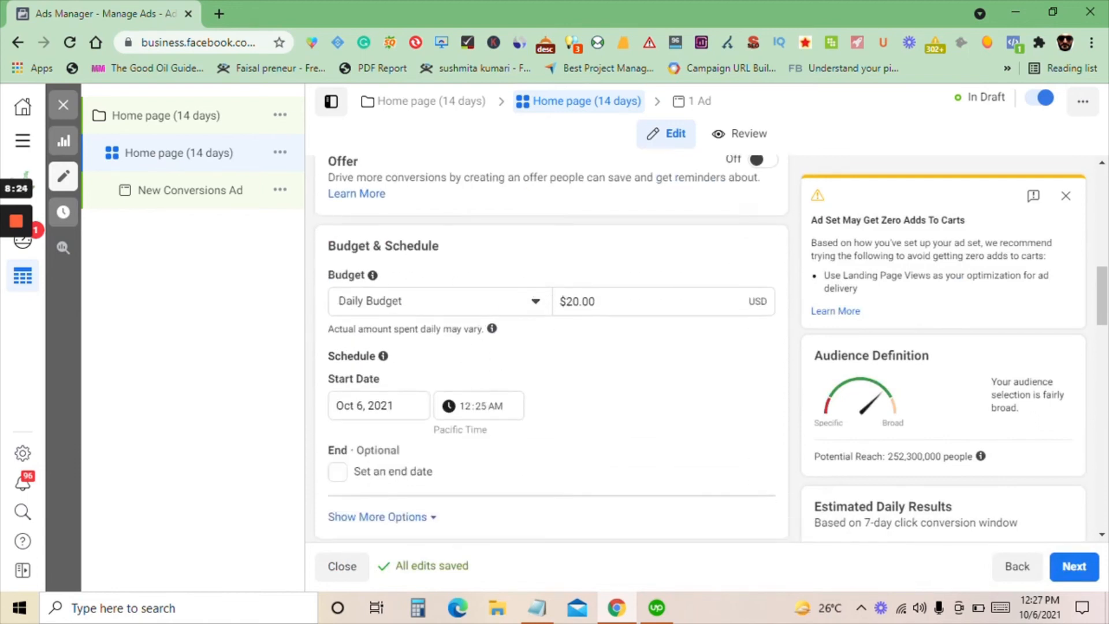
pyautogui.doubleClick(631, 299)
pyautogui.write('5')
pyautogui.click(681, 274)
pyautogui.moveTo(9, 268)
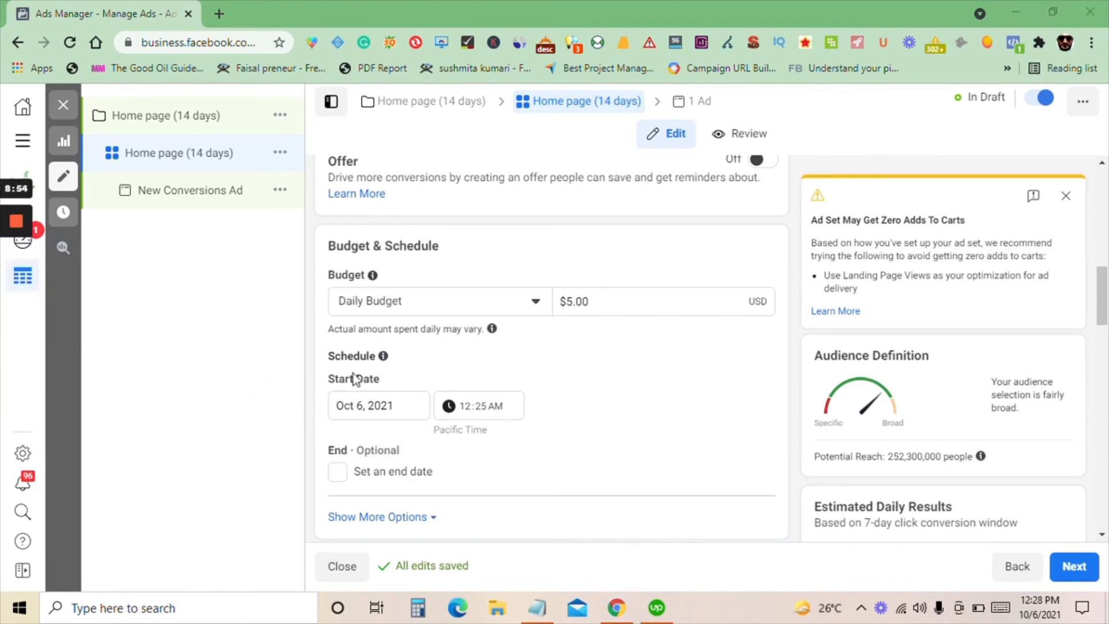
# Expand the additional options of the ad set's budget and schedule to check the ad scheduling
pyautogui.scroll(-2, 376, 425)
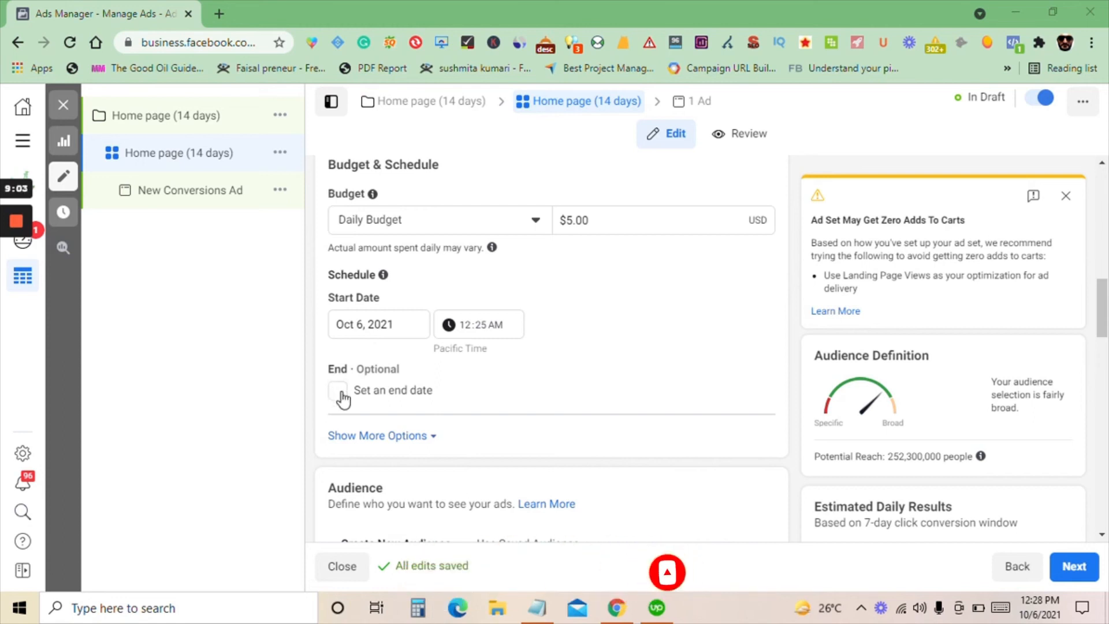
pyautogui.scroll(-1, 347, 382)
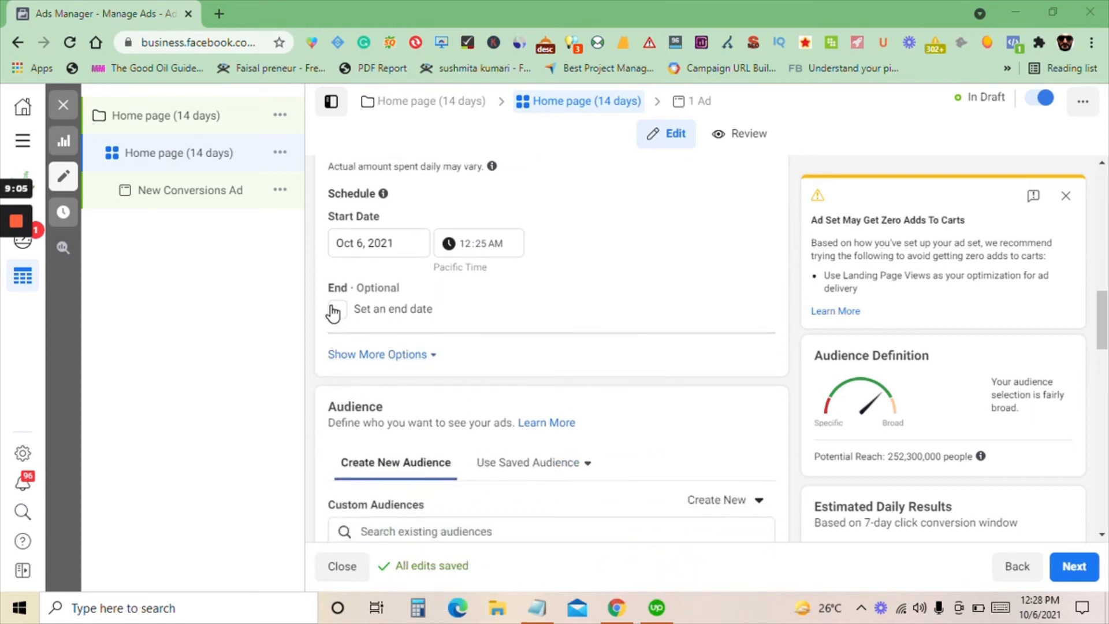
pyautogui.click(369, 353)
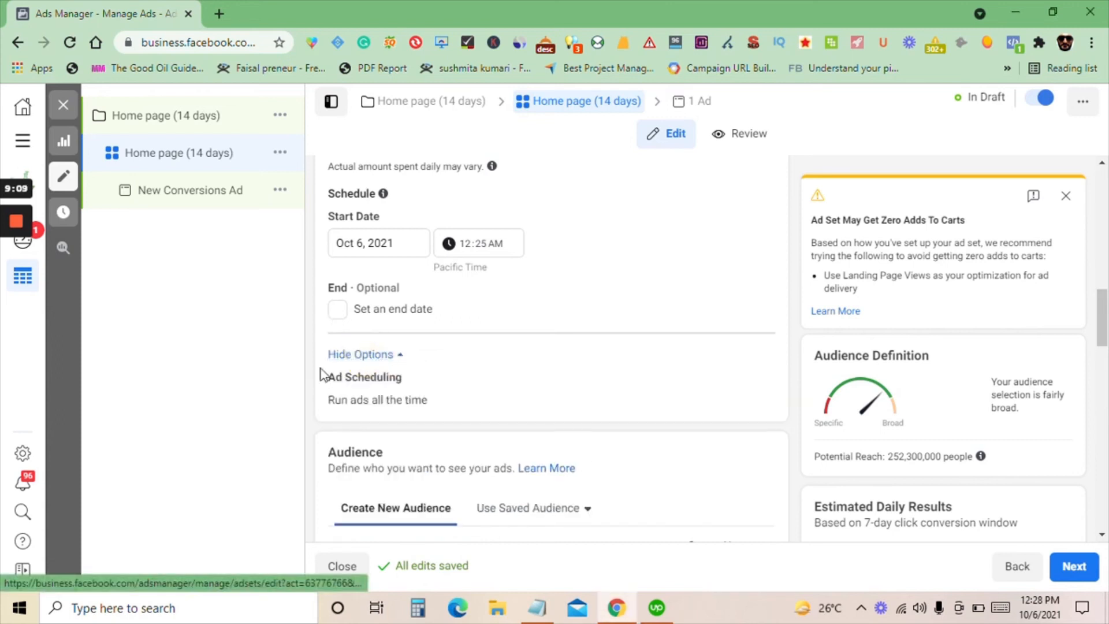
# Search the existing custom audiences for "Home" and add Home page (14 days) to the ad set's targeting
pyautogui.scroll(-3, 351, 389)
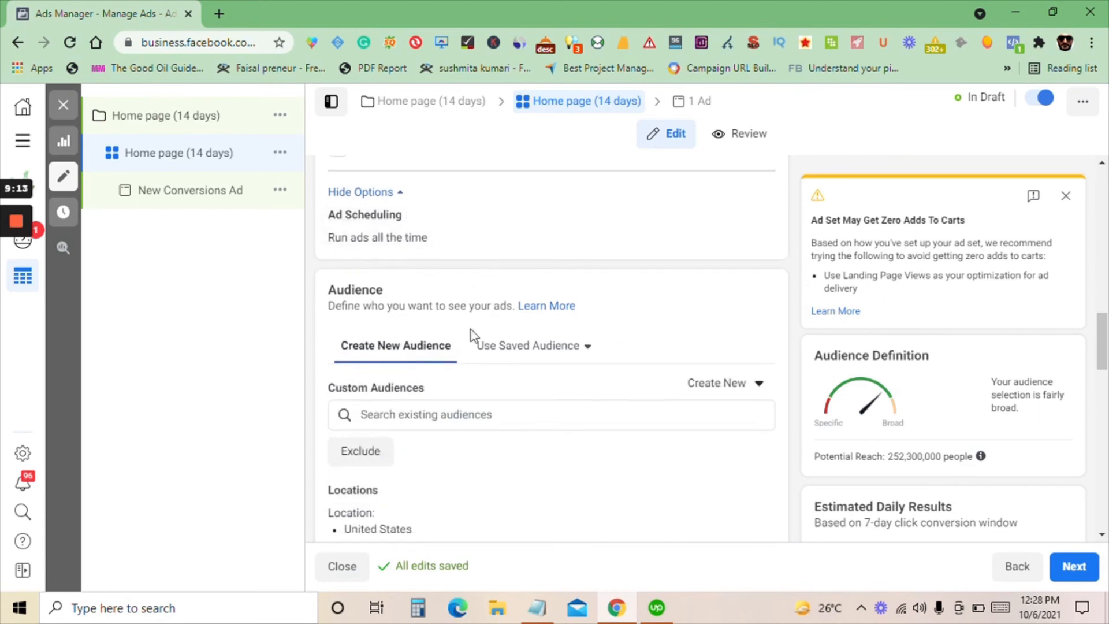
pyautogui.scroll(-1, 480, 354)
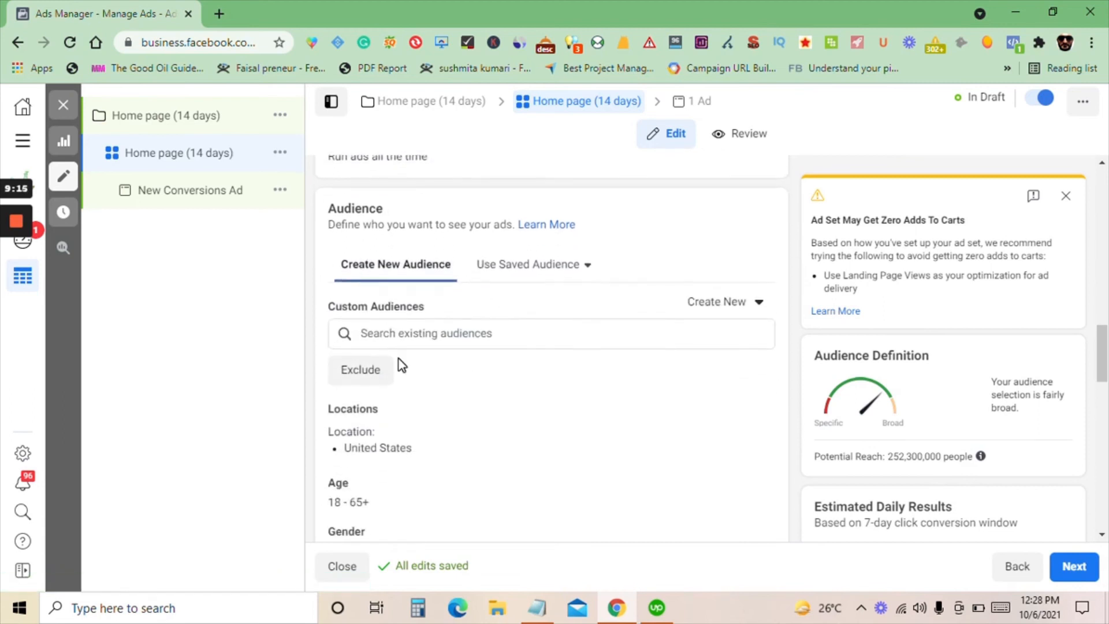
pyautogui.click(397, 334)
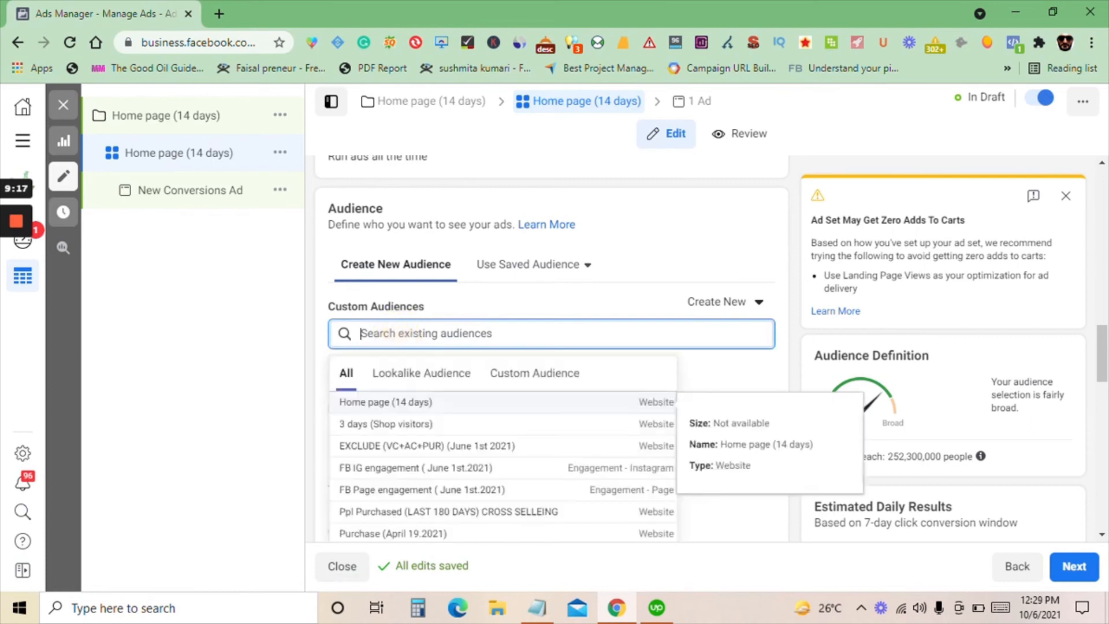
pyautogui.write('Home')
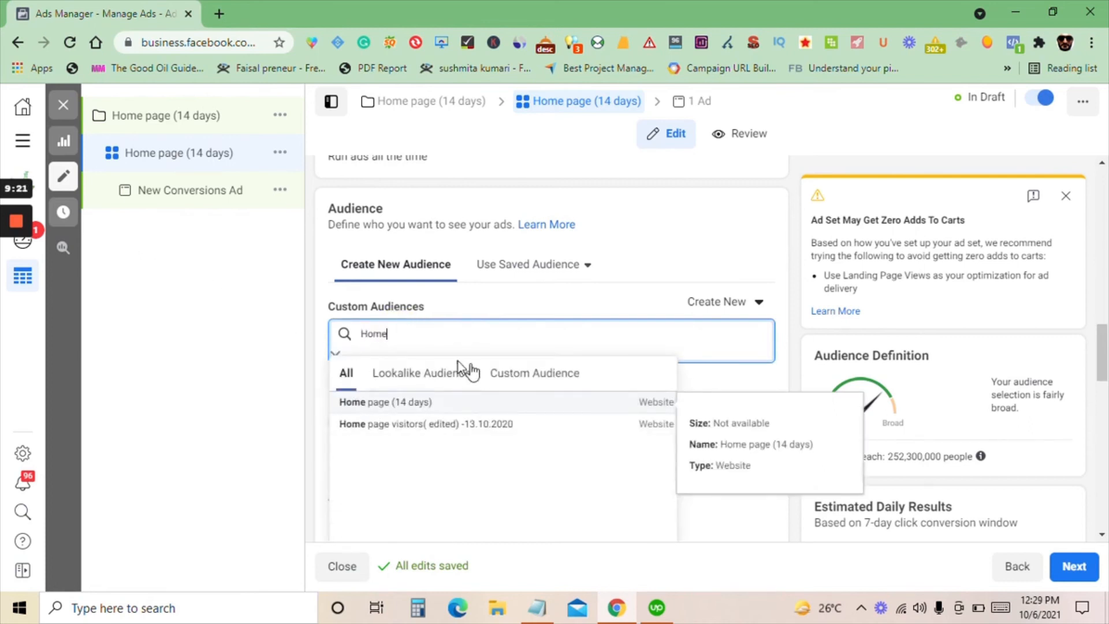
pyautogui.click(403, 410)
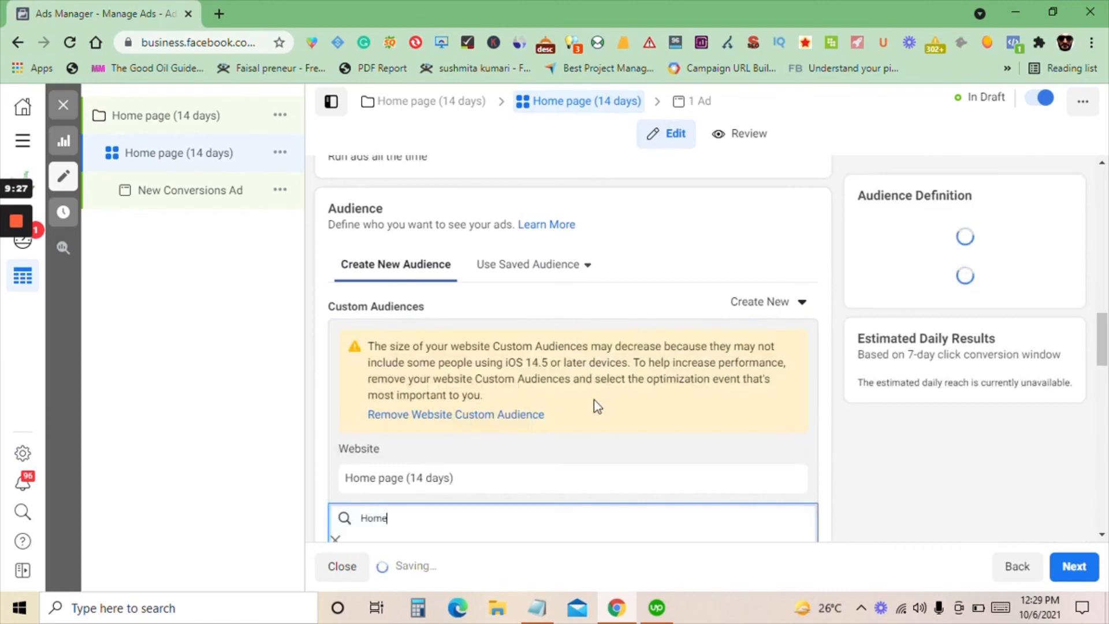
pyautogui.scroll(-3, 586, 409)
pyautogui.click(222, 400)
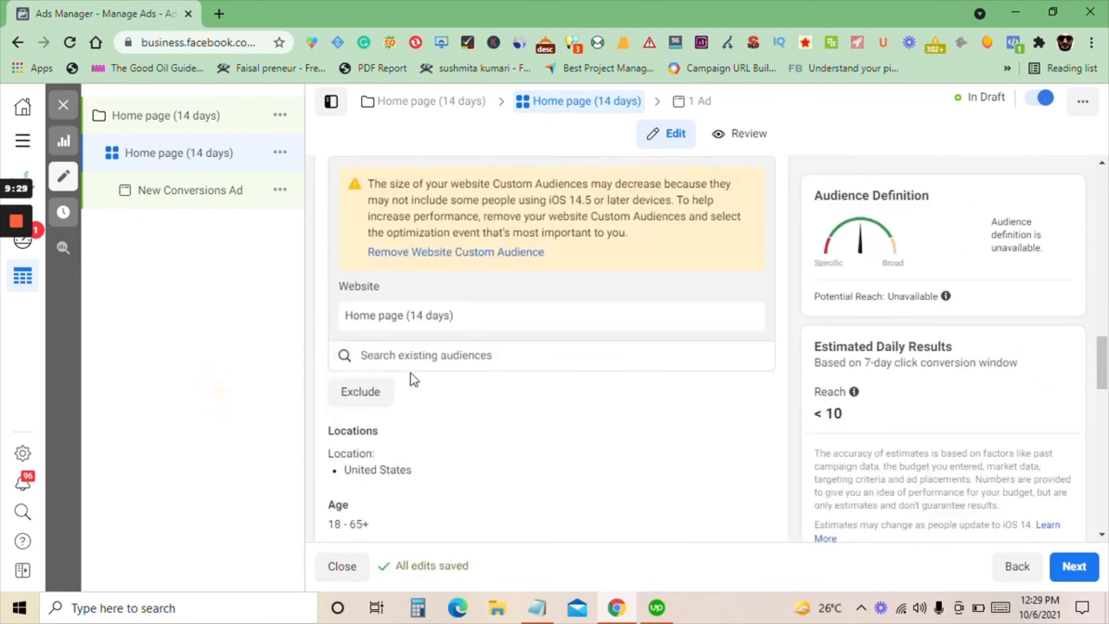
# Edit the audience locations and remove United States so the ad set targets no specific country
pyautogui.scroll(-1, 422, 327)
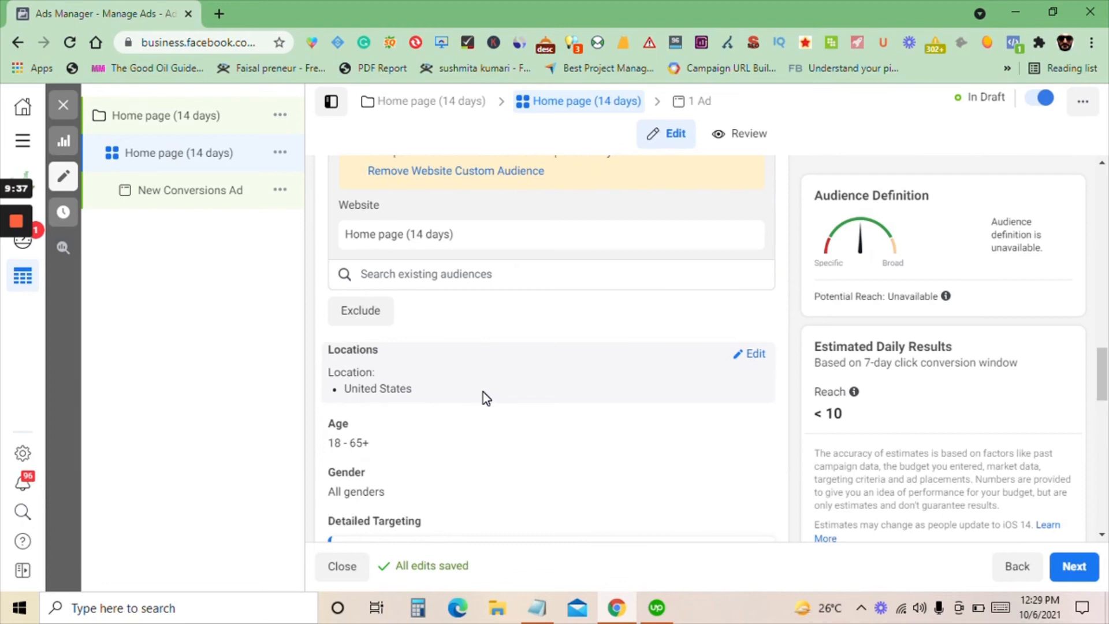
pyautogui.click(746, 353)
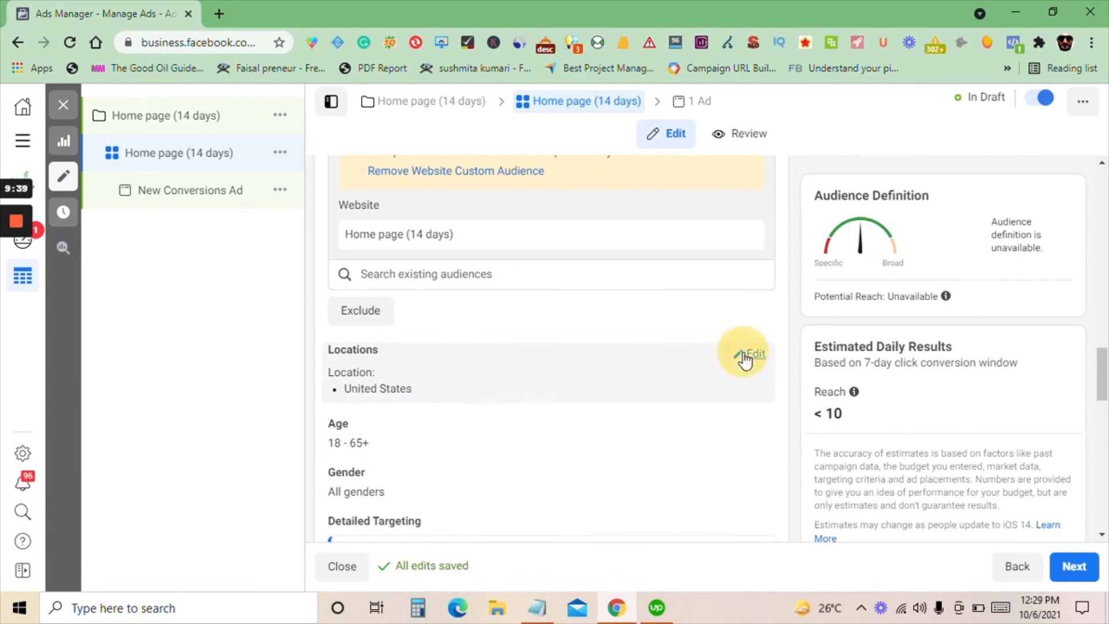
pyautogui.scroll(-2, 624, 405)
pyautogui.click(735, 367)
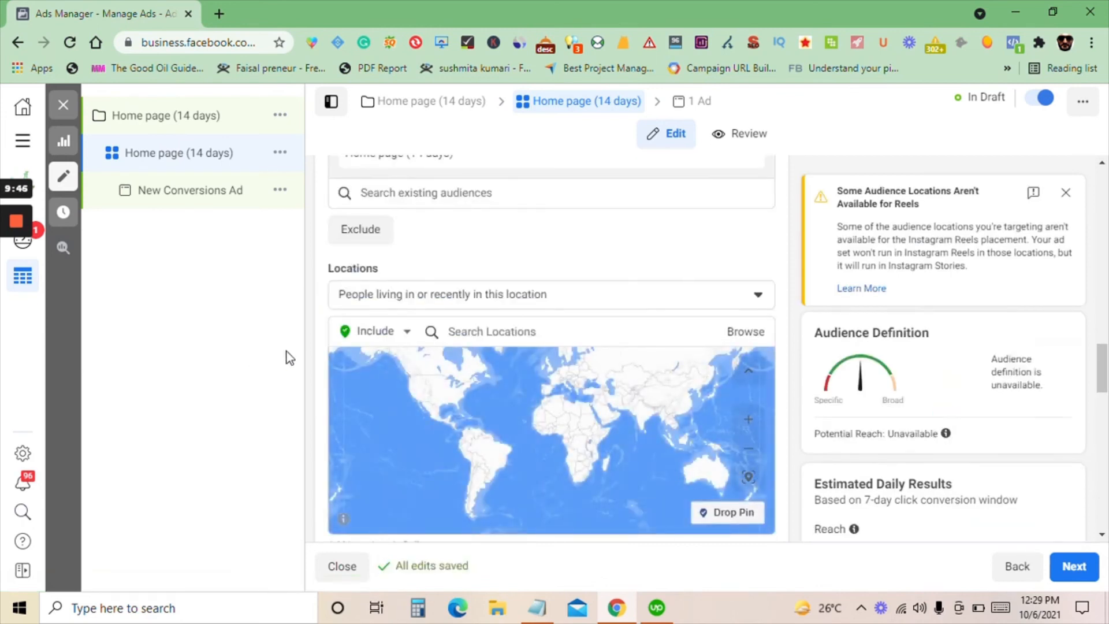
# Dismiss the notice about improvements in the Detailed Targeting section
pyautogui.scroll(-3, 480, 321)
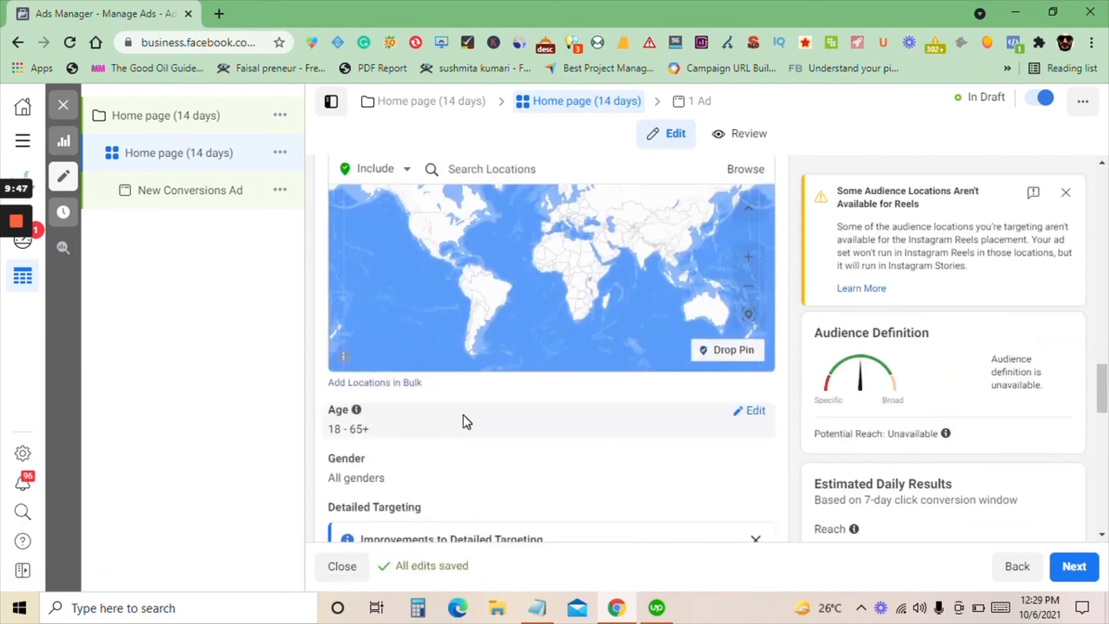
pyautogui.scroll(-4, 328, 428)
pyautogui.scroll(-1, 452, 415)
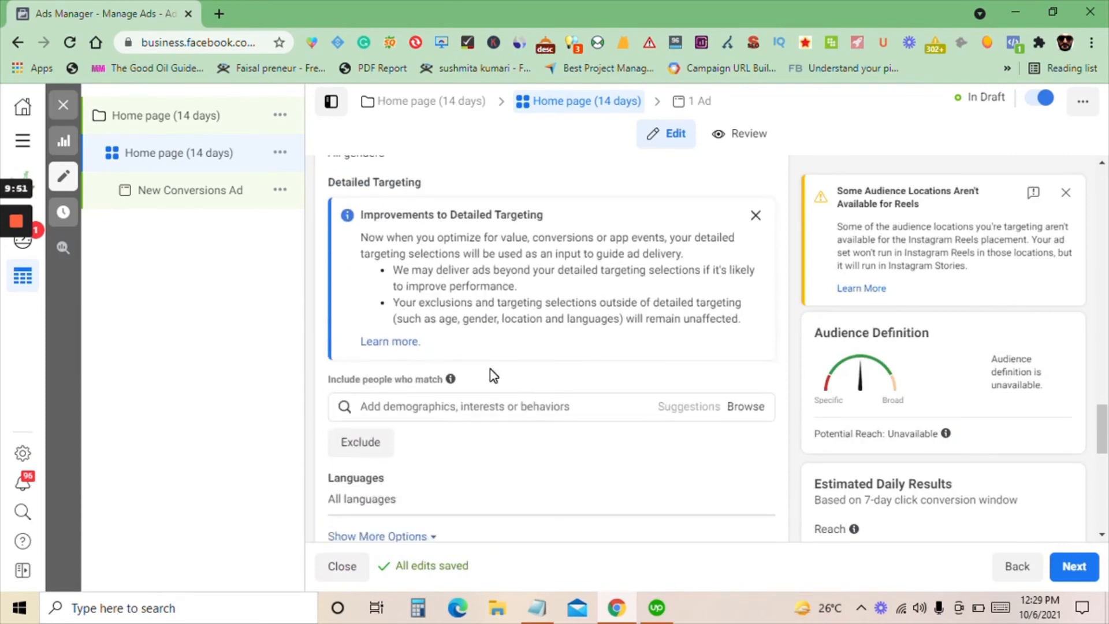
pyautogui.click(754, 217)
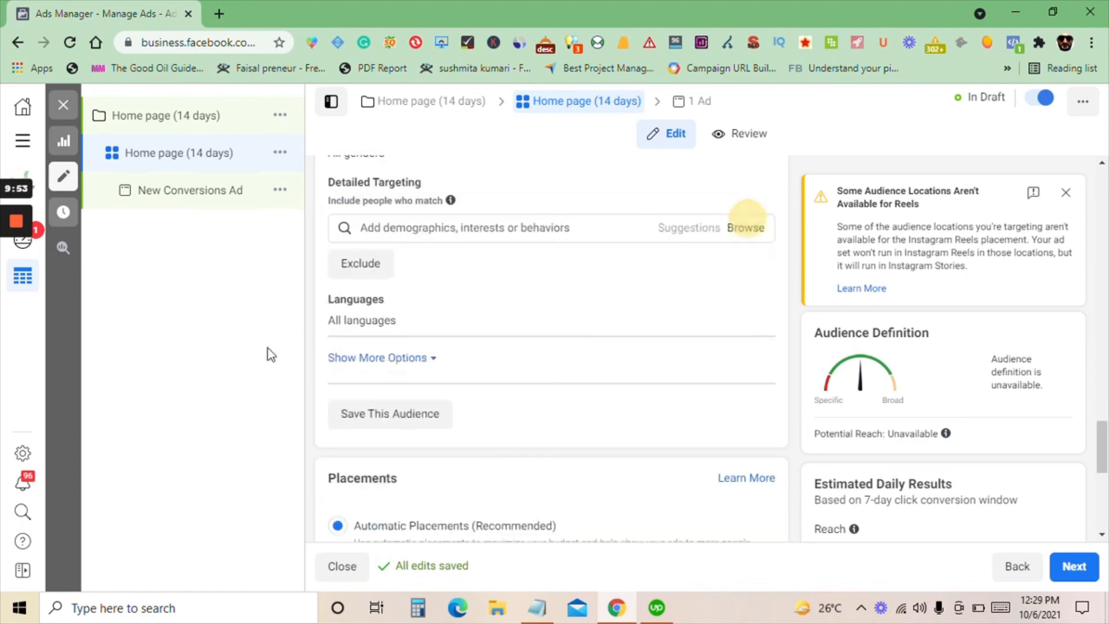
# Look over the ad set's custom audience, locations, age, gender, detailed targeting, languages and placement settings
pyautogui.scroll(3, 450, 361)
pyautogui.scroll(5, 495, 361)
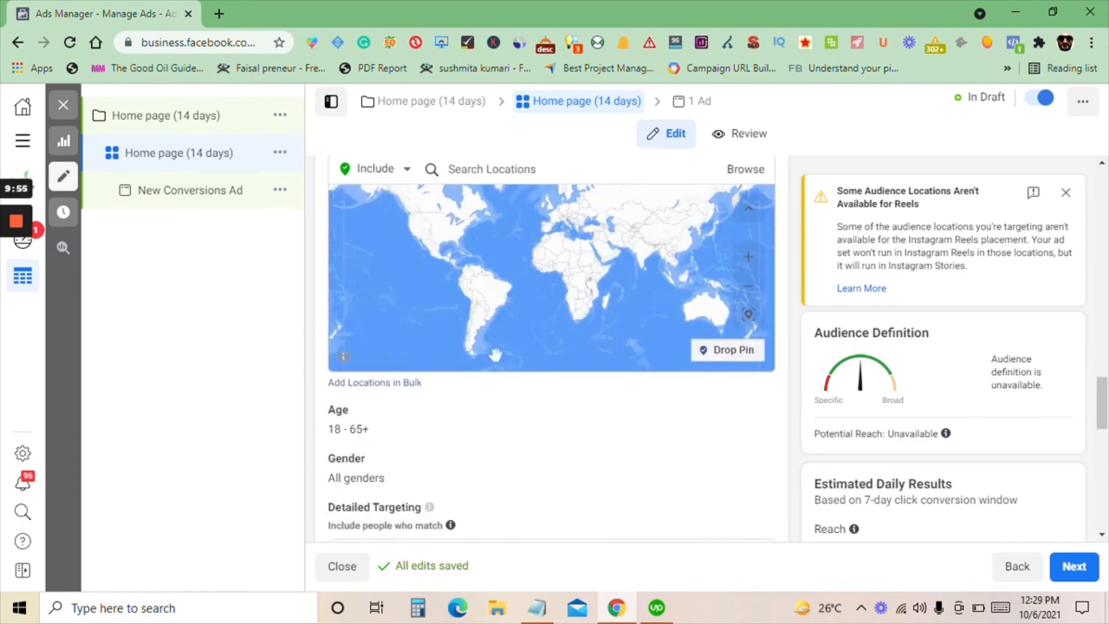
pyautogui.scroll(4, 729, 313)
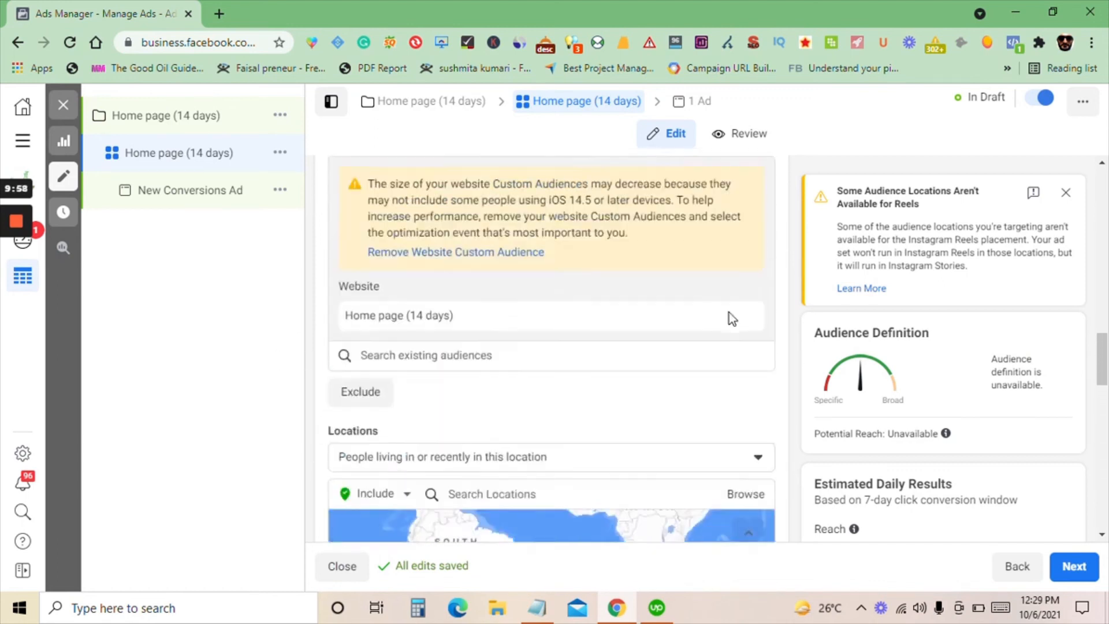
pyautogui.scroll(-10, 750, 325)
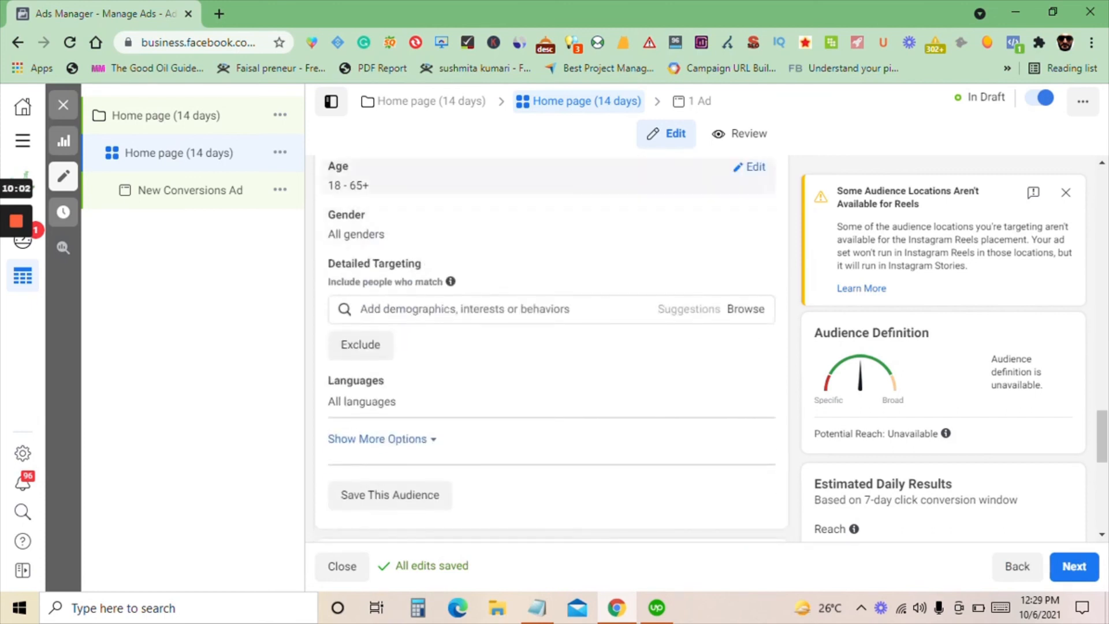
pyautogui.scroll(1, 368, 324)
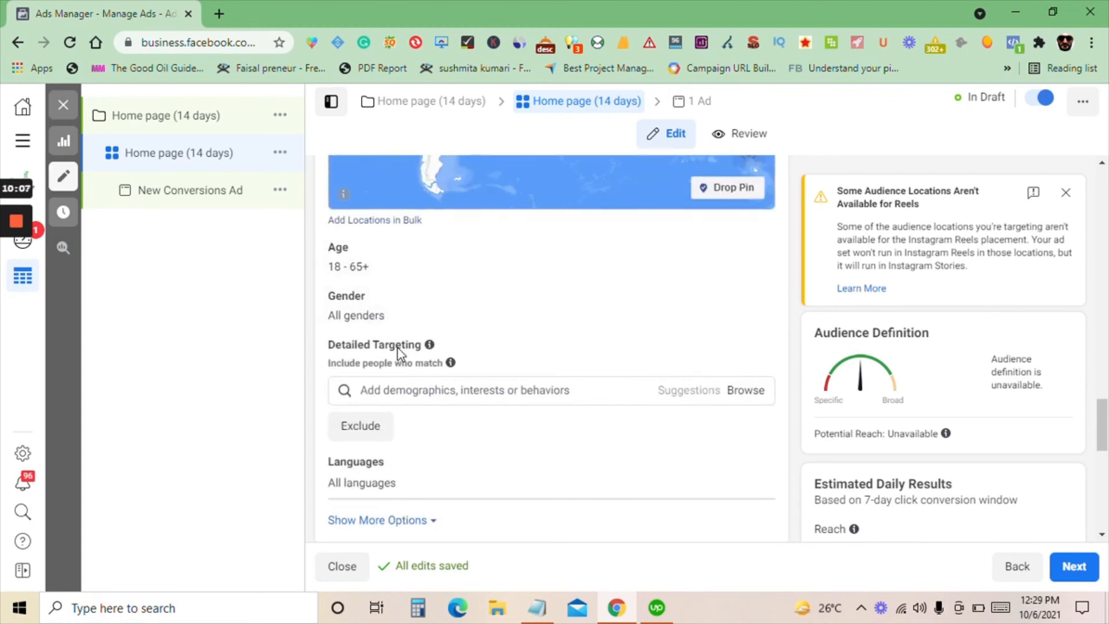
pyautogui.scroll(-3, 398, 371)
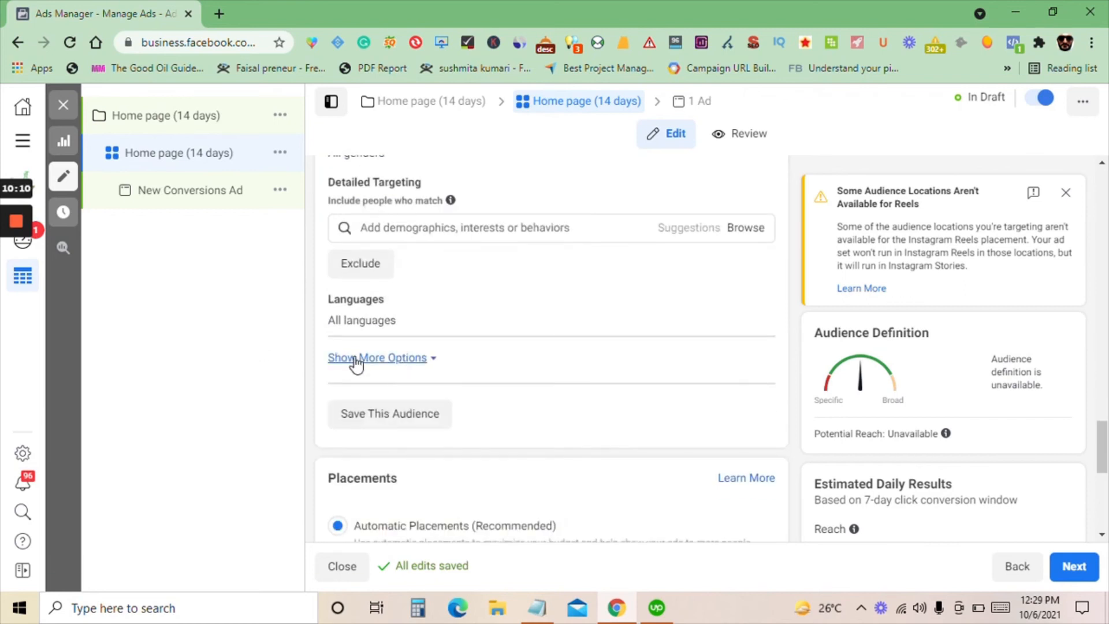
pyautogui.scroll(-5, 352, 364)
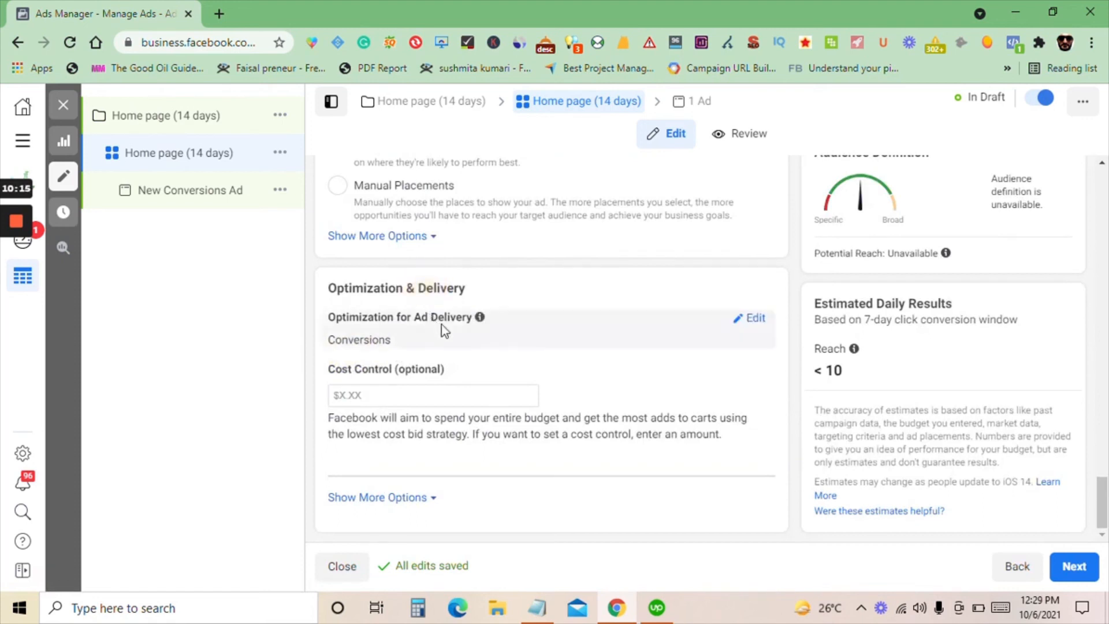
# Open the Optimization for Ad Delivery setting and check its choices, including Other Options, leaving Conversions selected
pyautogui.click(759, 323)
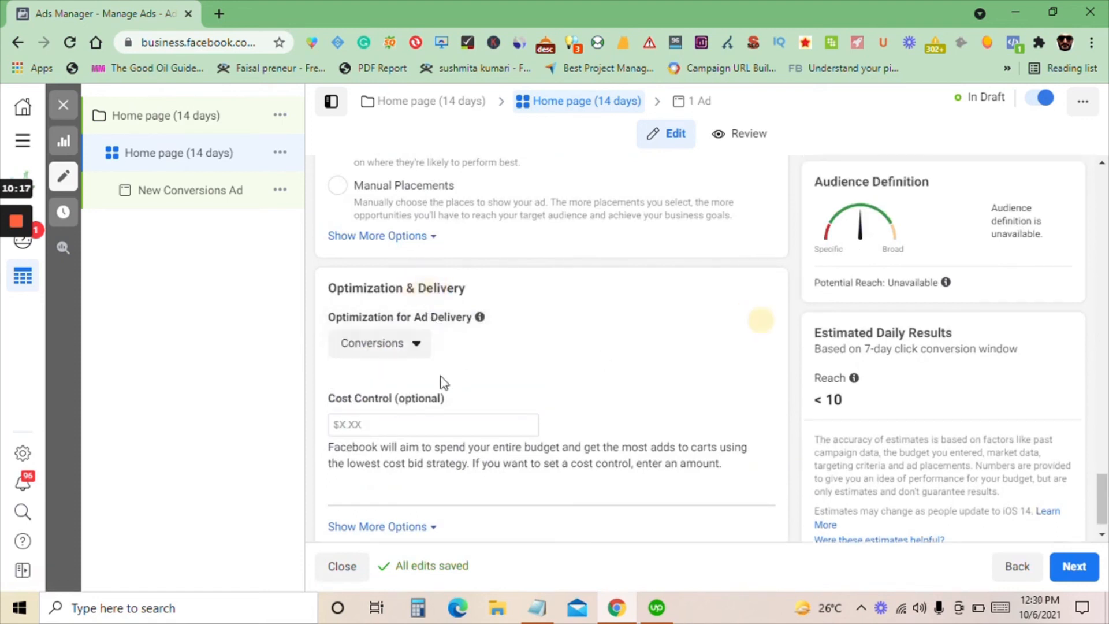
pyautogui.click(390, 349)
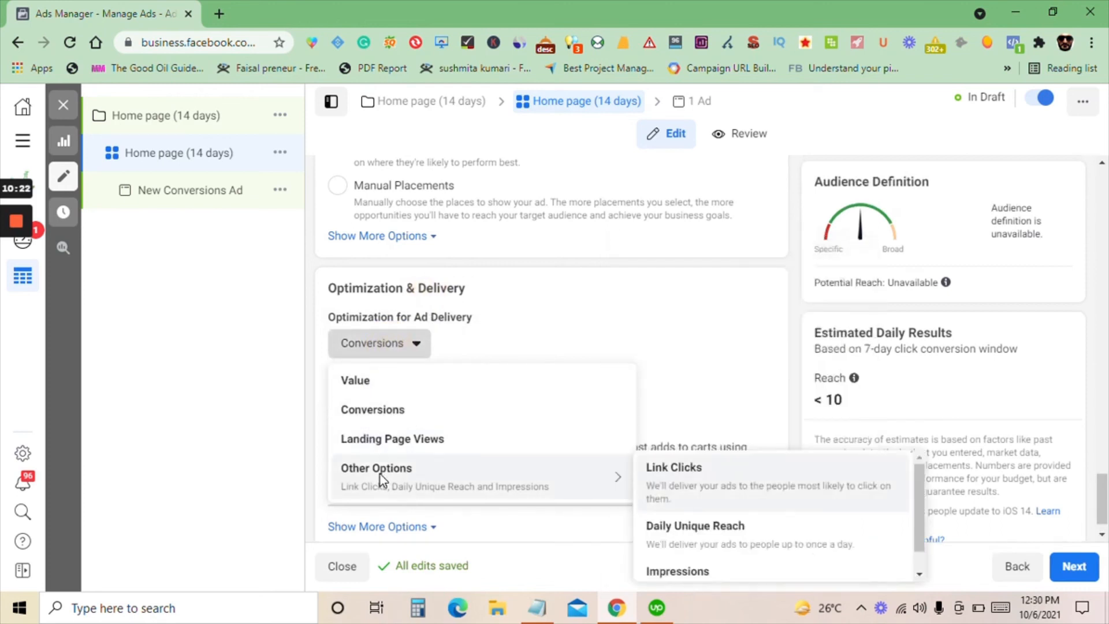
pyautogui.click(144, 378)
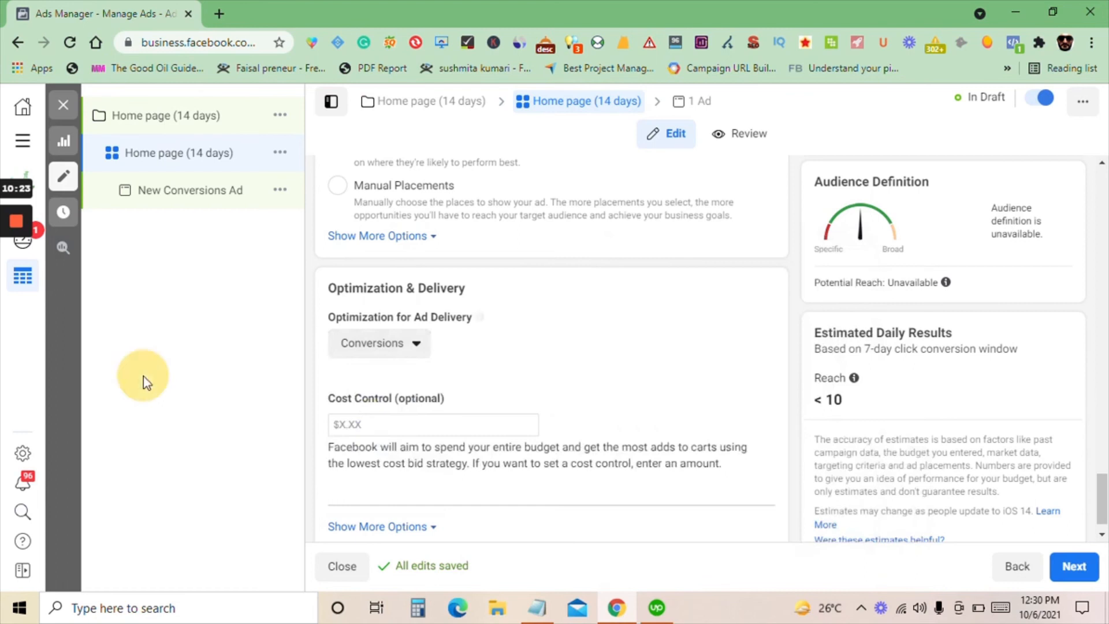
# Expand the additional Optimization & Delivery options to check the attribution setting, charging basis and delivery type
pyautogui.scroll(-1, 479, 352)
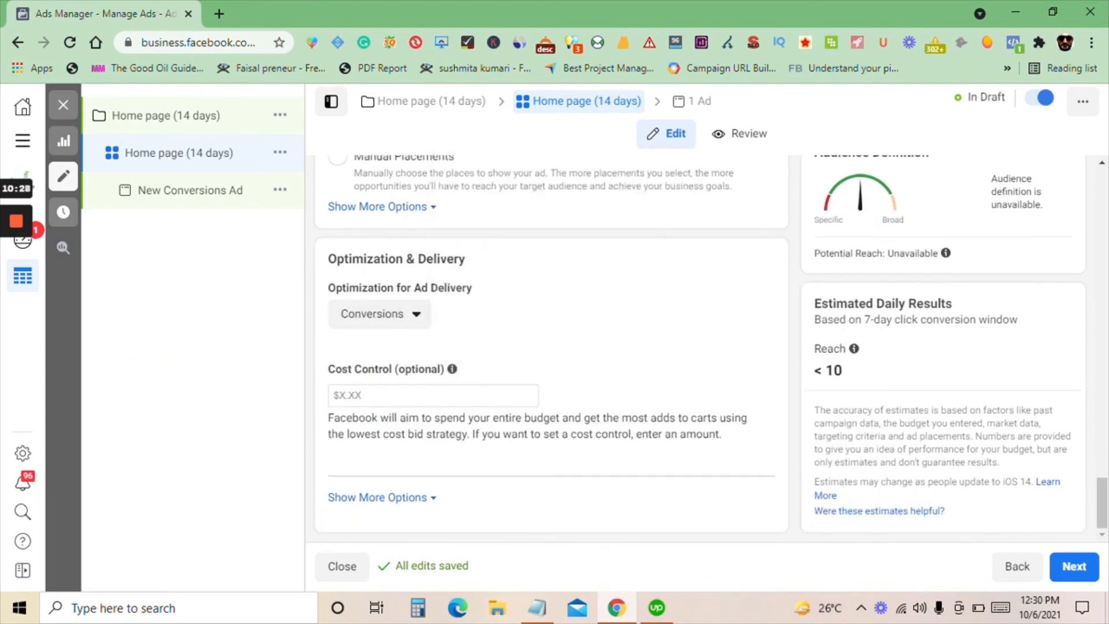
pyautogui.moveTo(450, 374)
pyautogui.click(383, 496)
pyautogui.scroll(-3, 420, 440)
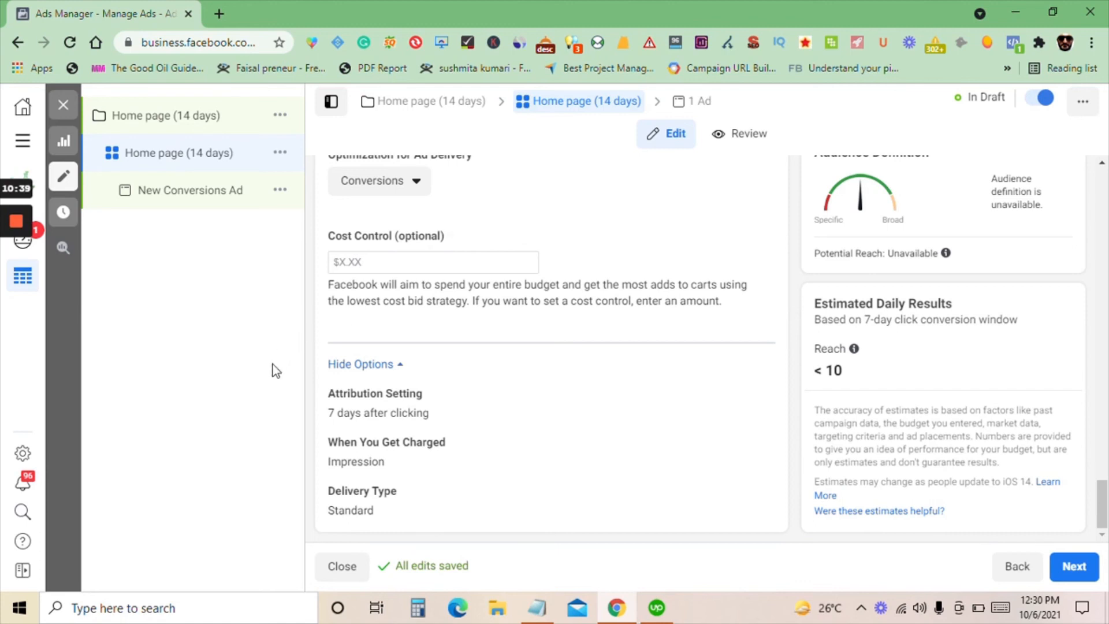
pyautogui.scroll(10, 428, 451)
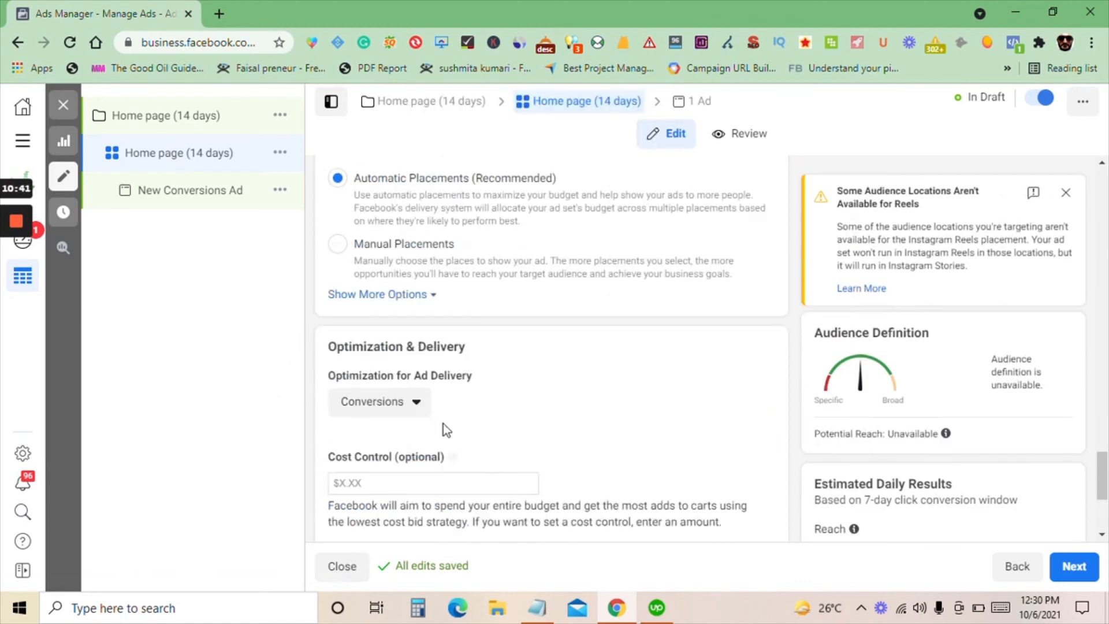
pyautogui.scroll(8, 452, 300)
pyautogui.scroll(-5, 648, 433)
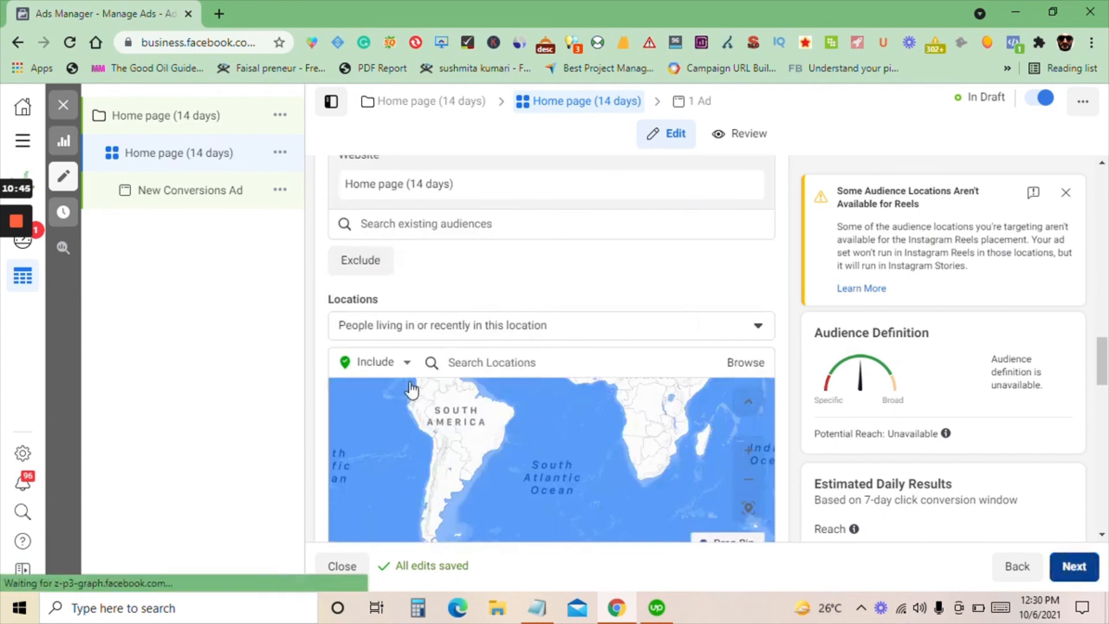
# Open the New Conversions Ad and rename it 30k reviews
pyautogui.click(186, 190)
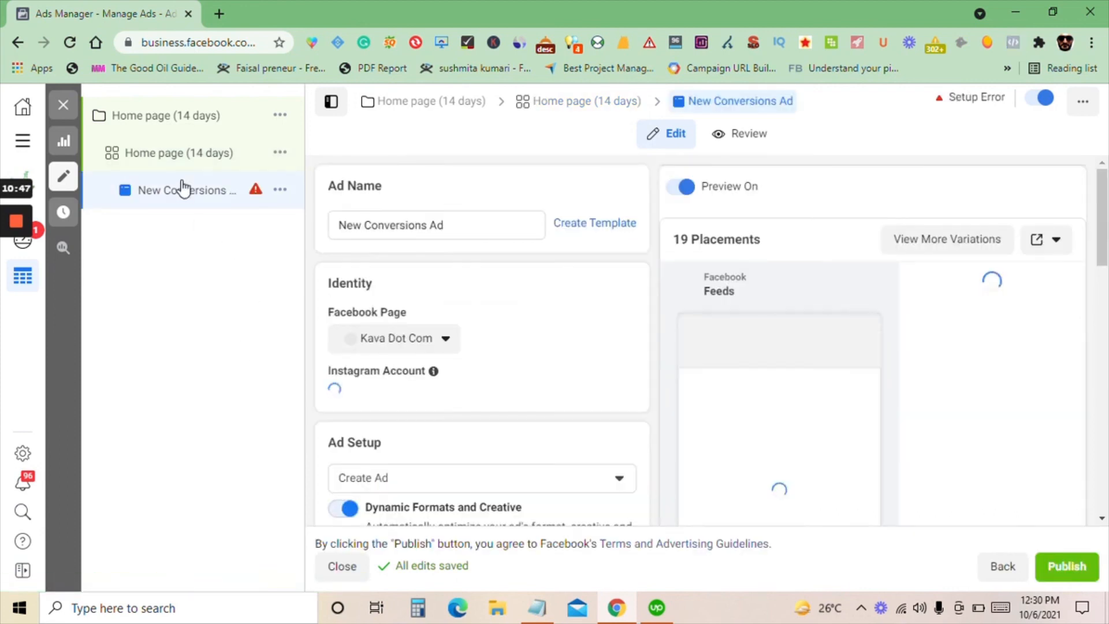
pyautogui.click(410, 227)
pyautogui.hotkey('ctrl', 'a')
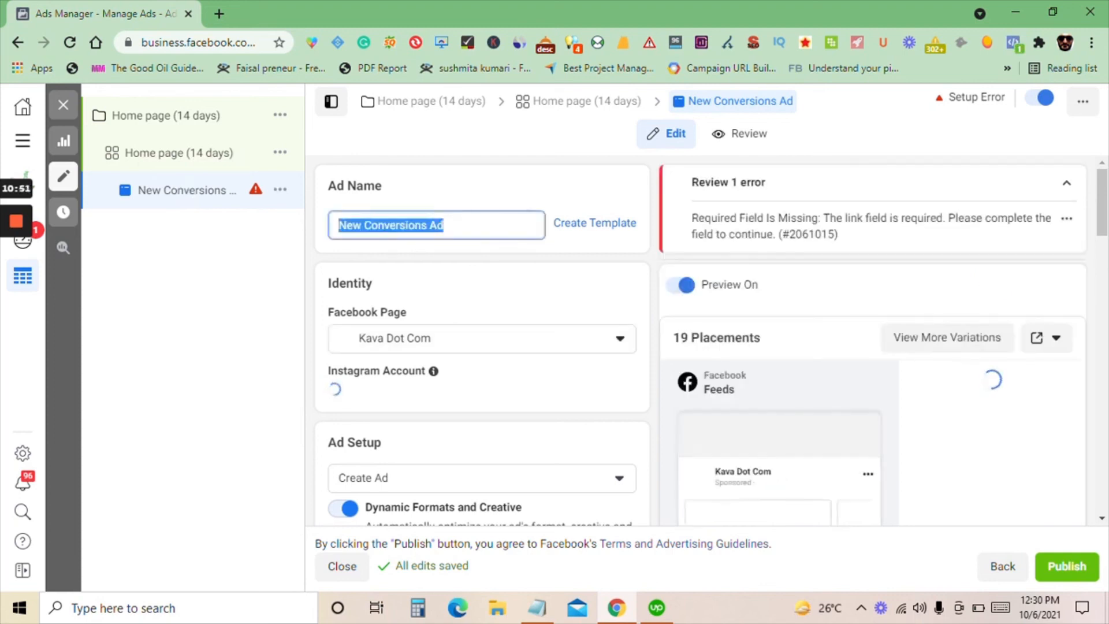
pyautogui.write('Review 1')
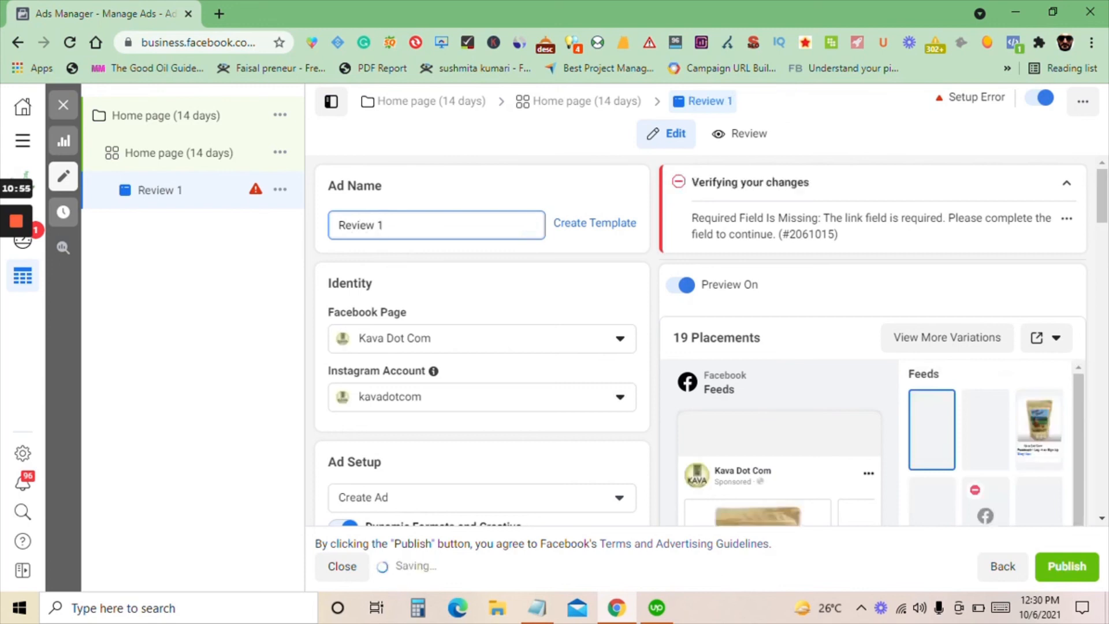
pyautogui.doubleClick(396, 225)
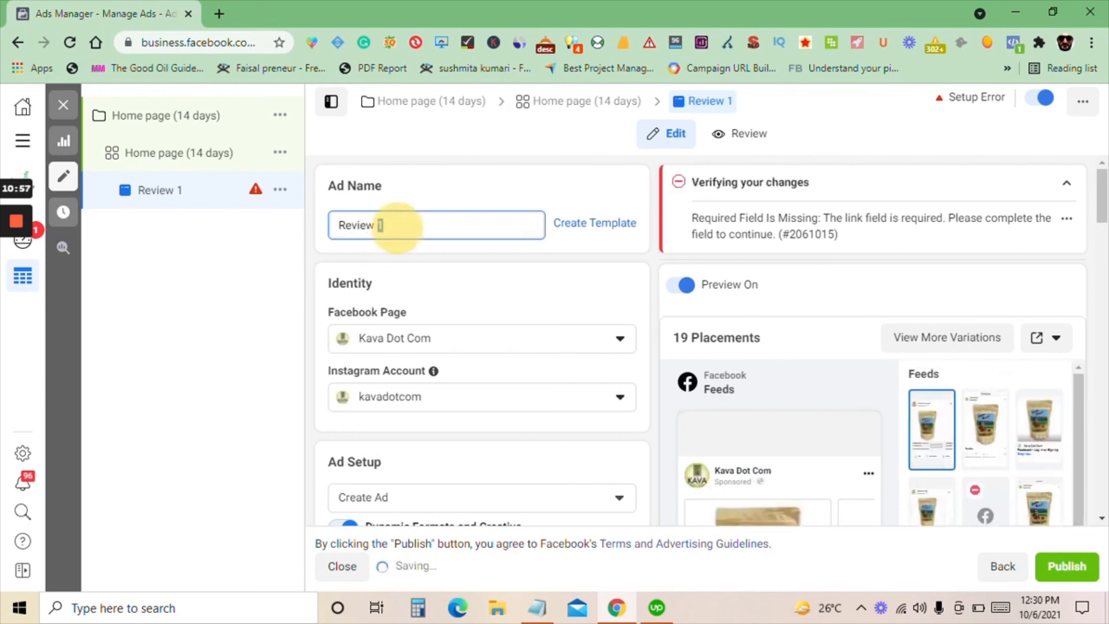
pyautogui.write('30')
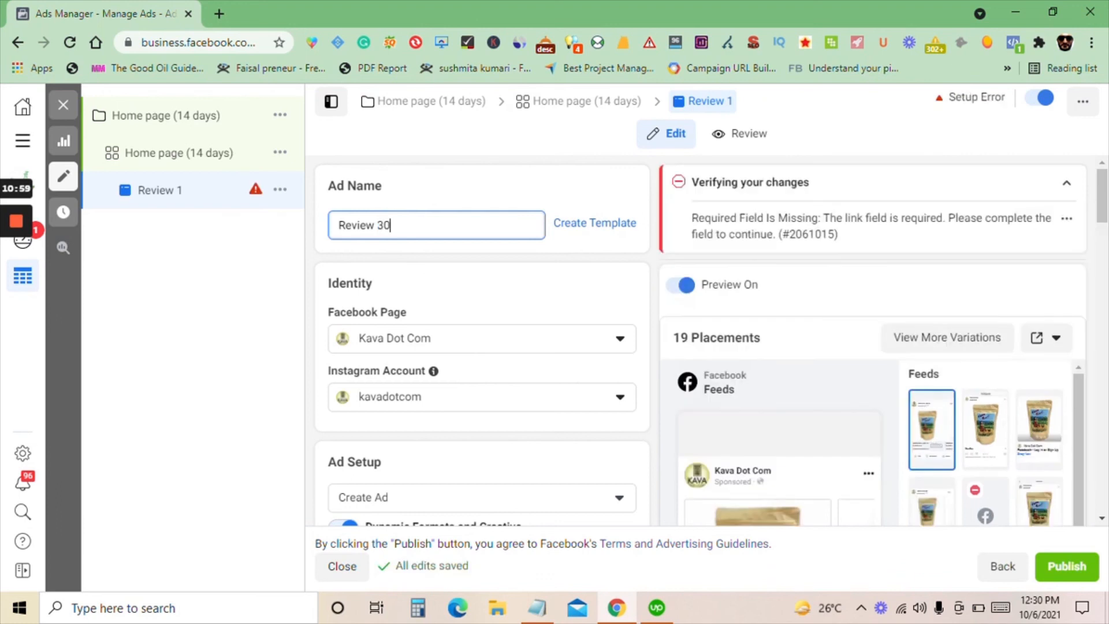
pyautogui.press('BackSpace')
pyautogui.press('BackSpace')
pyautogui.press('BackSpace')
pyautogui.press('BackSpace')
pyautogui.press('BackSpace')
pyautogui.press('BackSpace')
pyautogui.press('BackSpace')
pyautogui.press('BackSpace')
pyautogui.press('BackSpace')
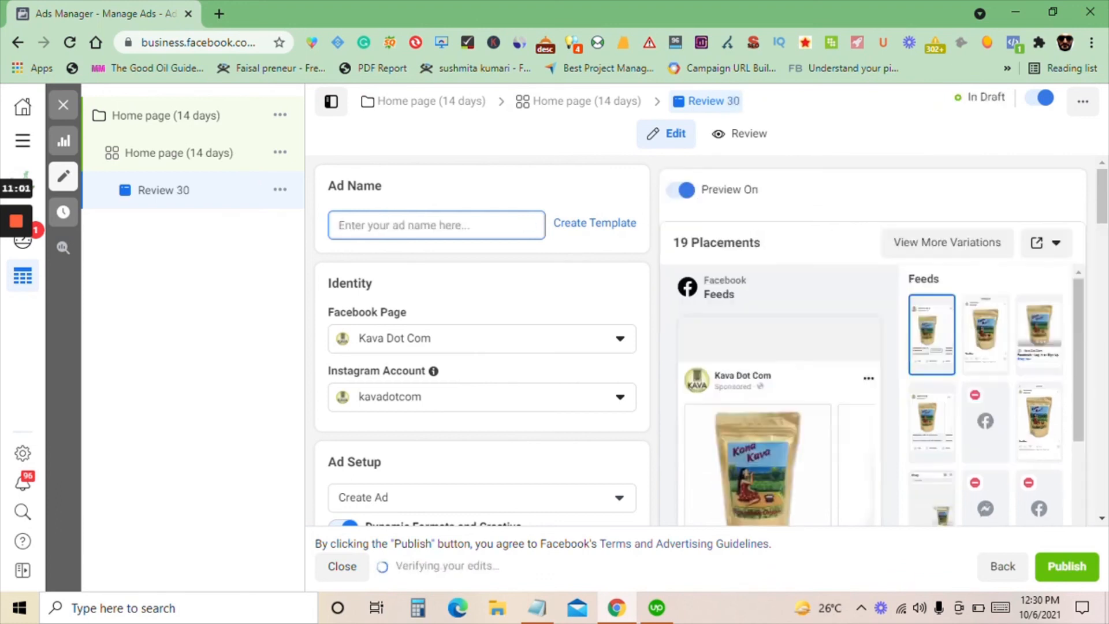
pyautogui.write('30kk')
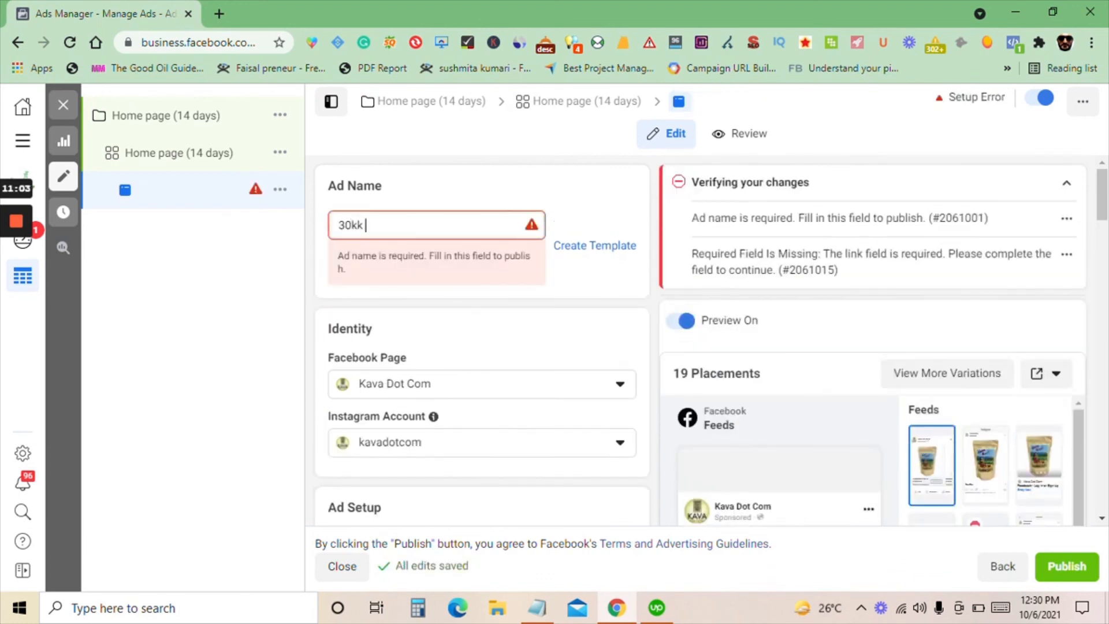
pyautogui.write(' reviews')
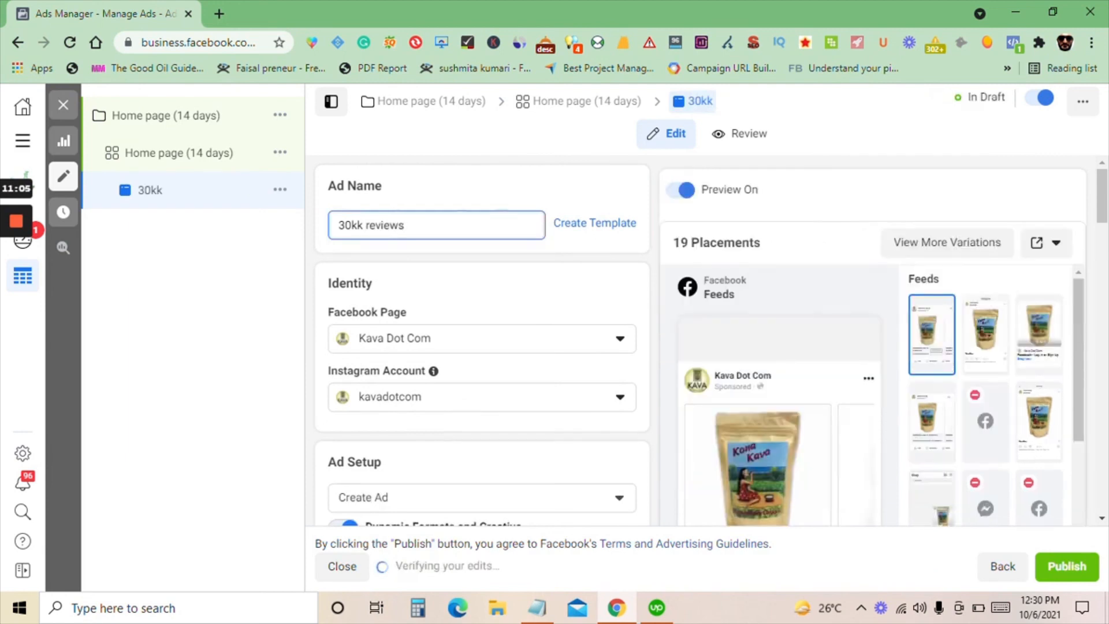
pyautogui.click(357, 224)
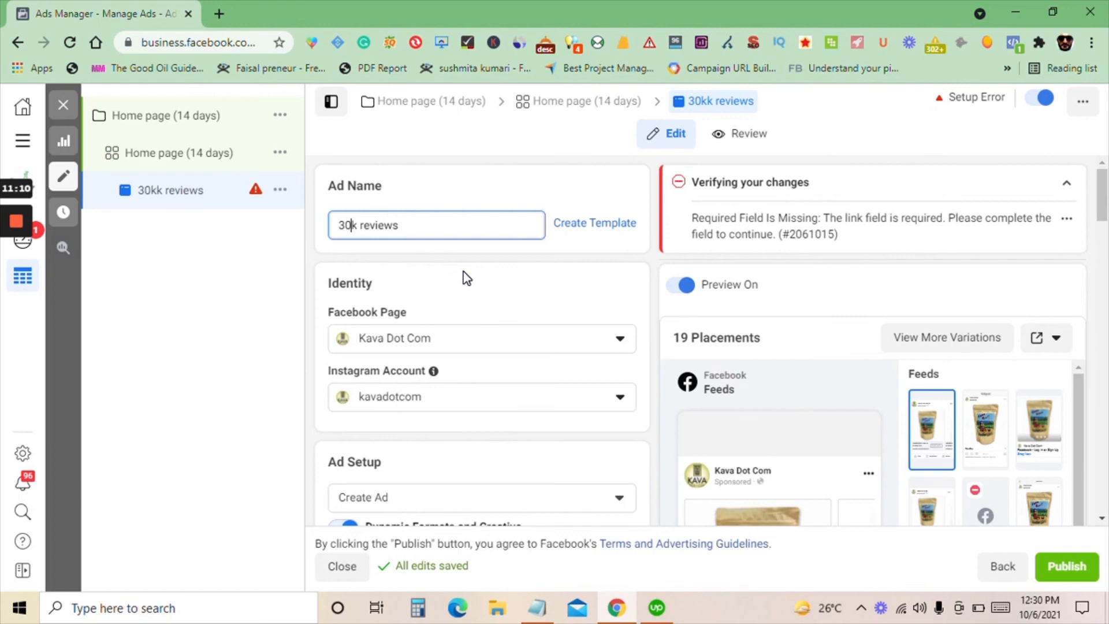
# Turn off Dynamic Formats and Creative in the ad's setup
pyautogui.scroll(-2, 465, 278)
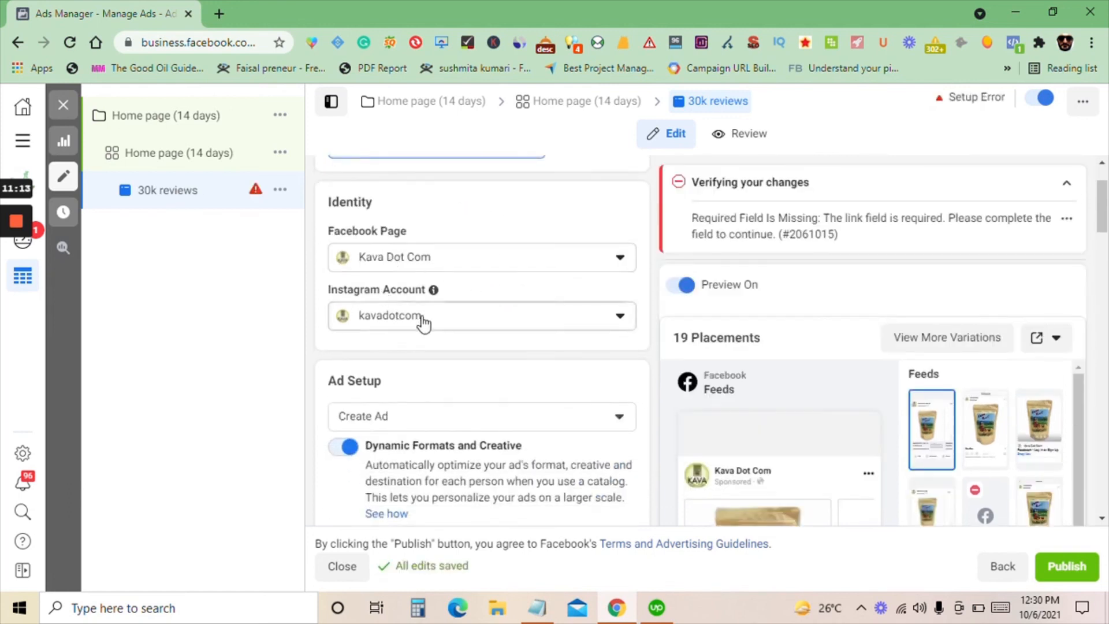
pyautogui.scroll(-2, 425, 323)
pyautogui.click(346, 365)
pyautogui.scroll(-2, 451, 340)
pyautogui.scroll(-2, 450, 341)
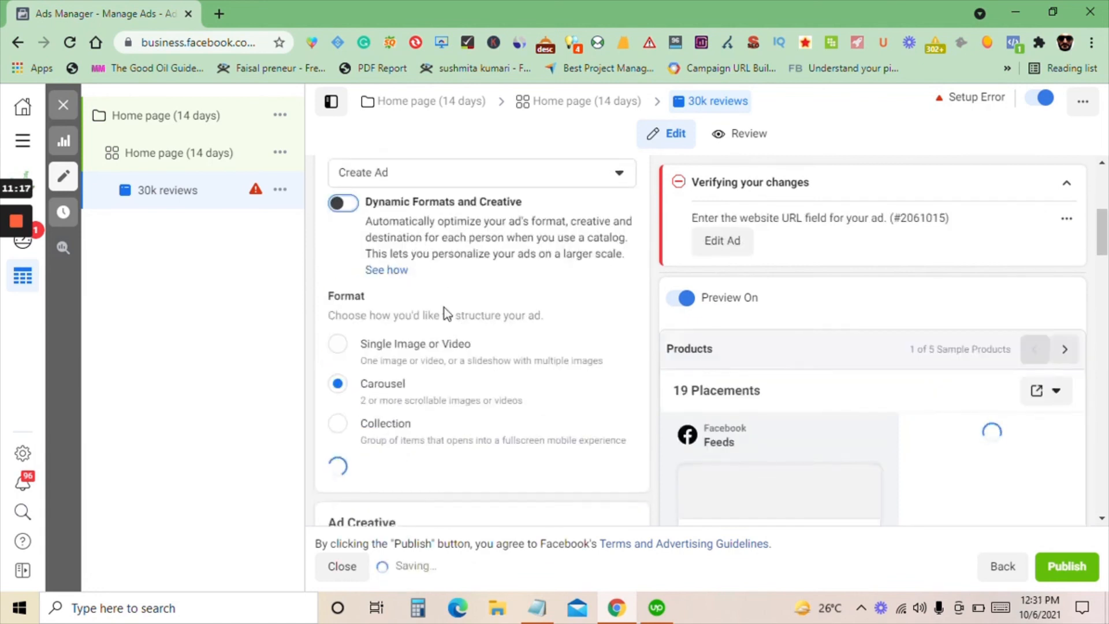
# Set the ad's format to Single Image or Video
pyautogui.scroll(-2, 415, 335)
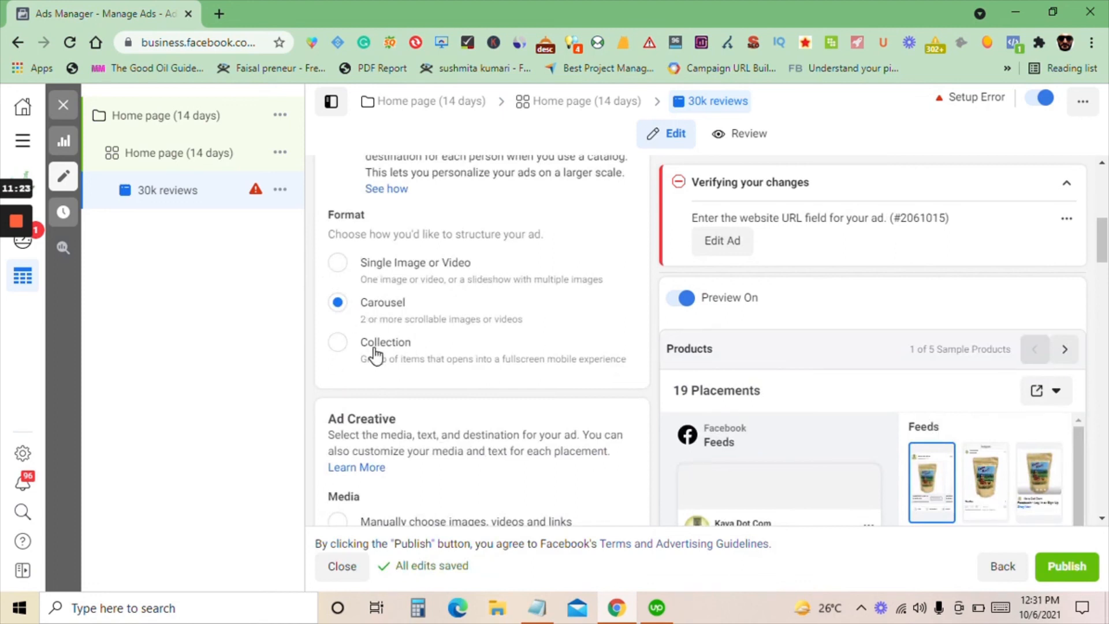
pyautogui.scroll(-2, 374, 353)
pyautogui.scroll(3, 374, 354)
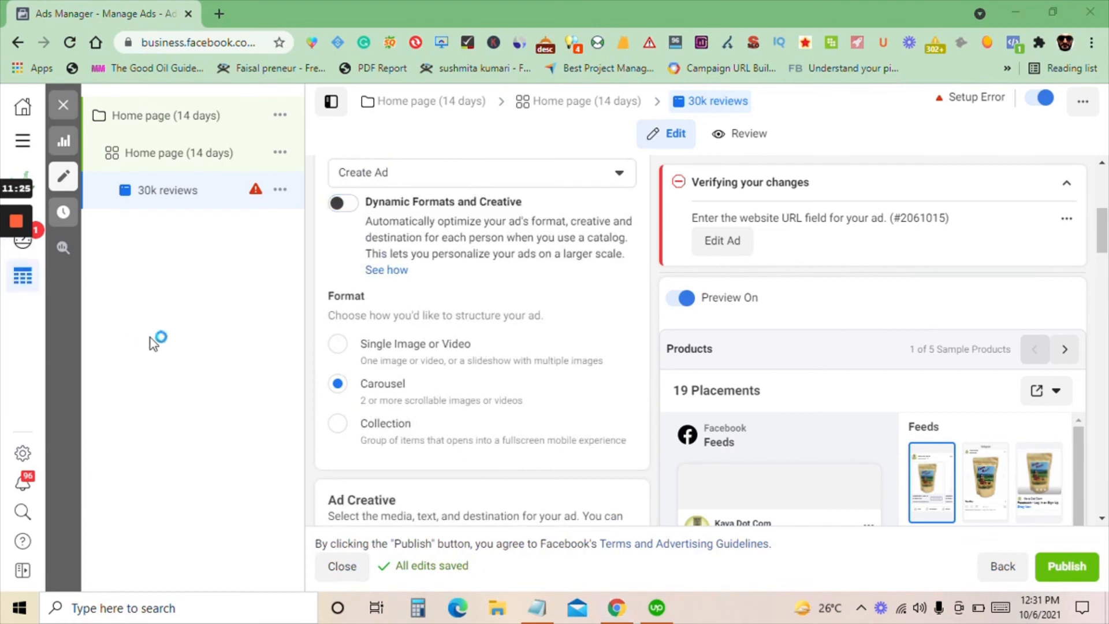
pyautogui.click(420, 345)
pyautogui.scroll(-1, 405, 352)
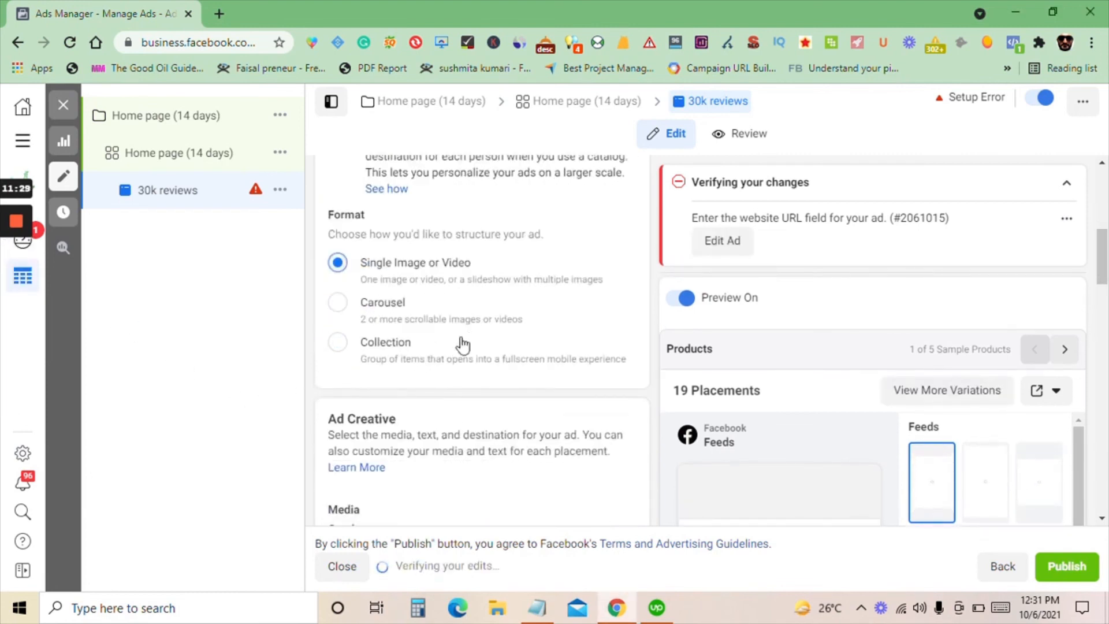
# Remove the KDC Product Catalog from the ad's media, keeping the Single Image or Video format
pyautogui.scroll(4, 445, 315)
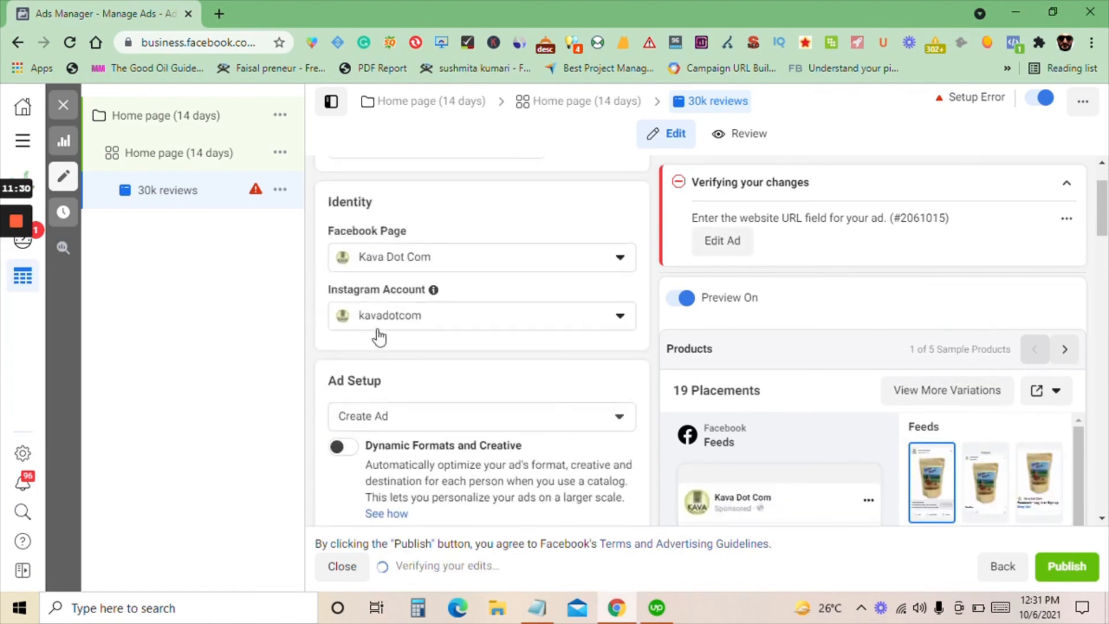
pyautogui.scroll(-4, 381, 341)
pyautogui.scroll(-5, 399, 370)
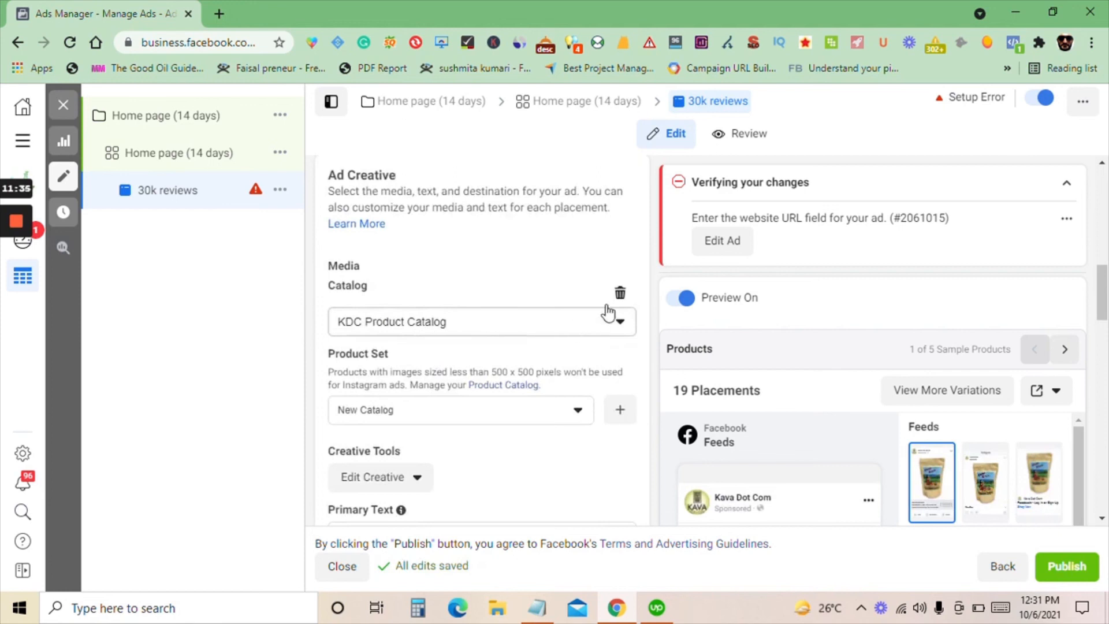
pyautogui.click(619, 291)
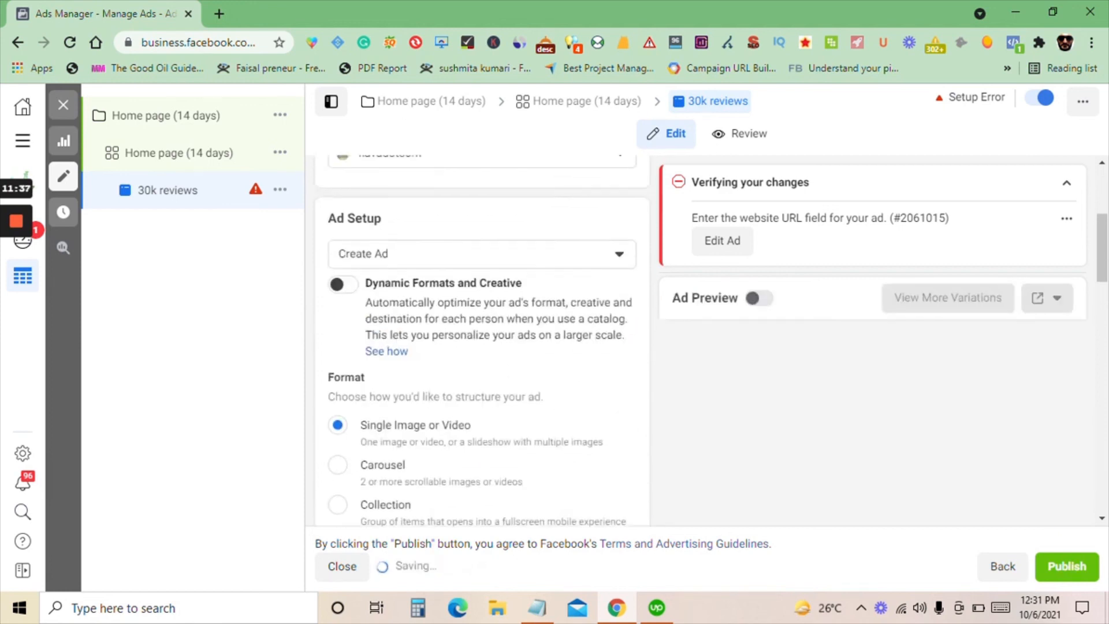
pyautogui.scroll(-1, 415, 350)
pyautogui.click(335, 345)
pyautogui.scroll(-2, 545, 322)
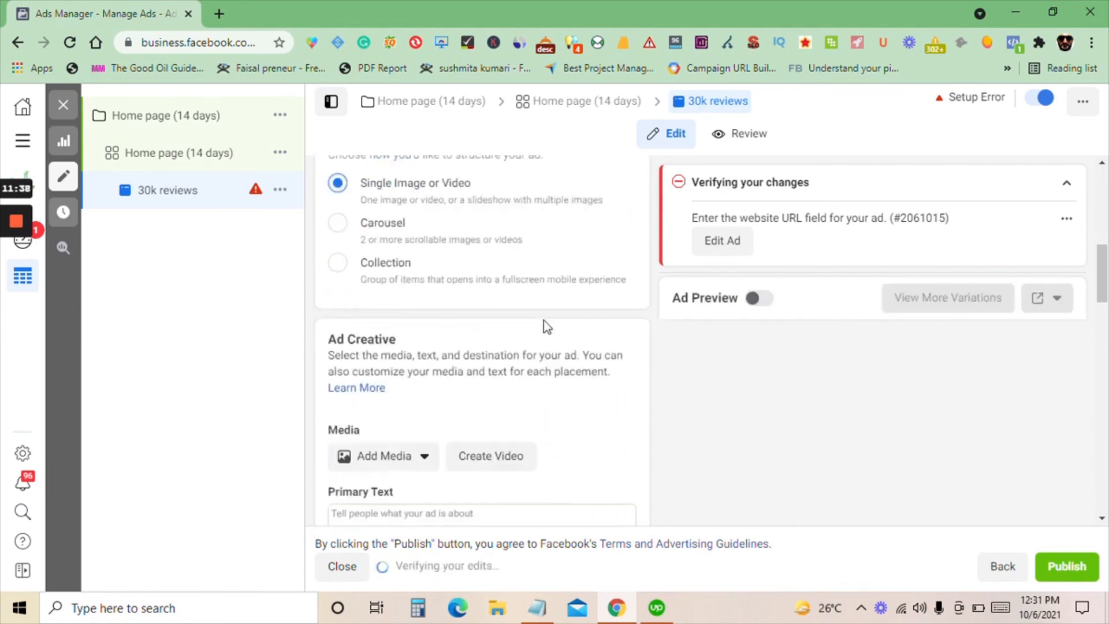
# Upload the image 30000.png from the 2021 pictures folder on drive D to the account images for the ad's media
pyautogui.scroll(-1, 462, 347)
pyautogui.click(396, 373)
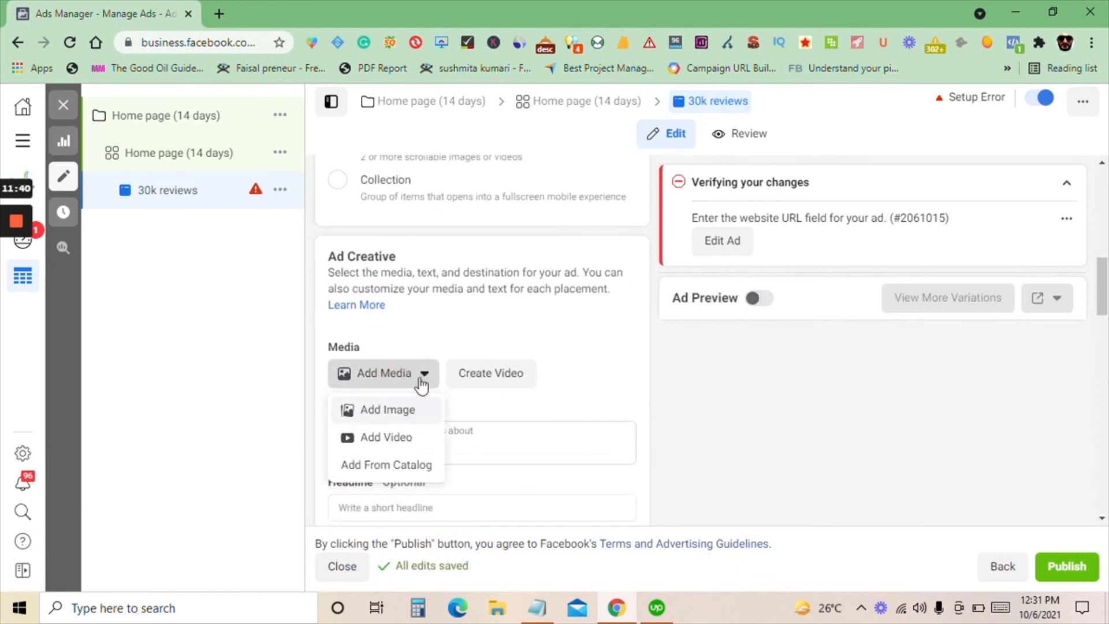
pyautogui.click(404, 411)
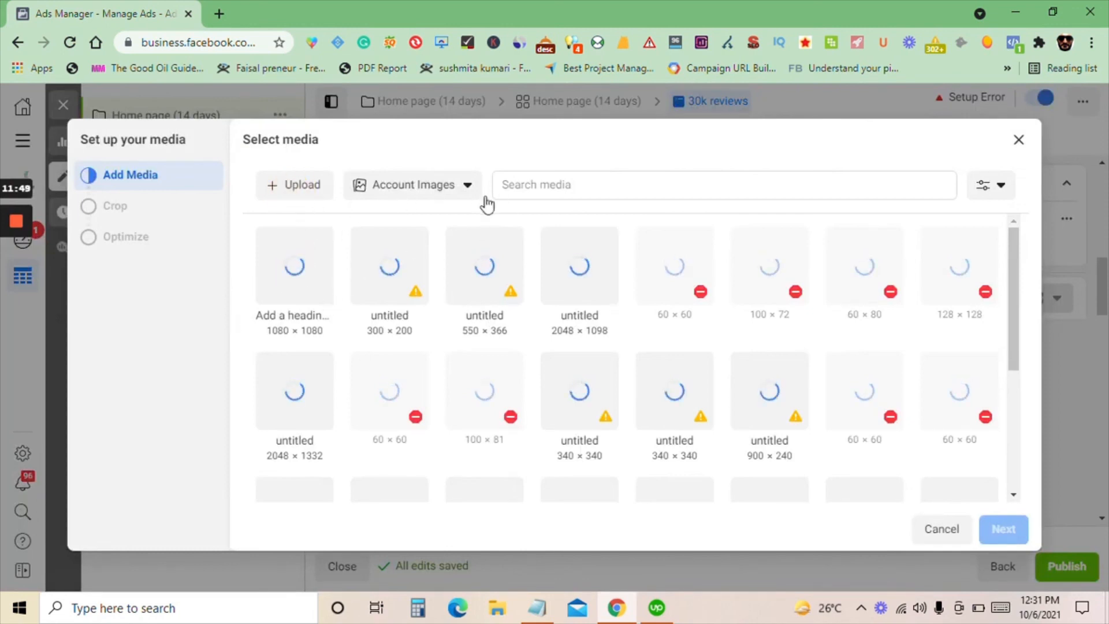
pyautogui.click(292, 193)
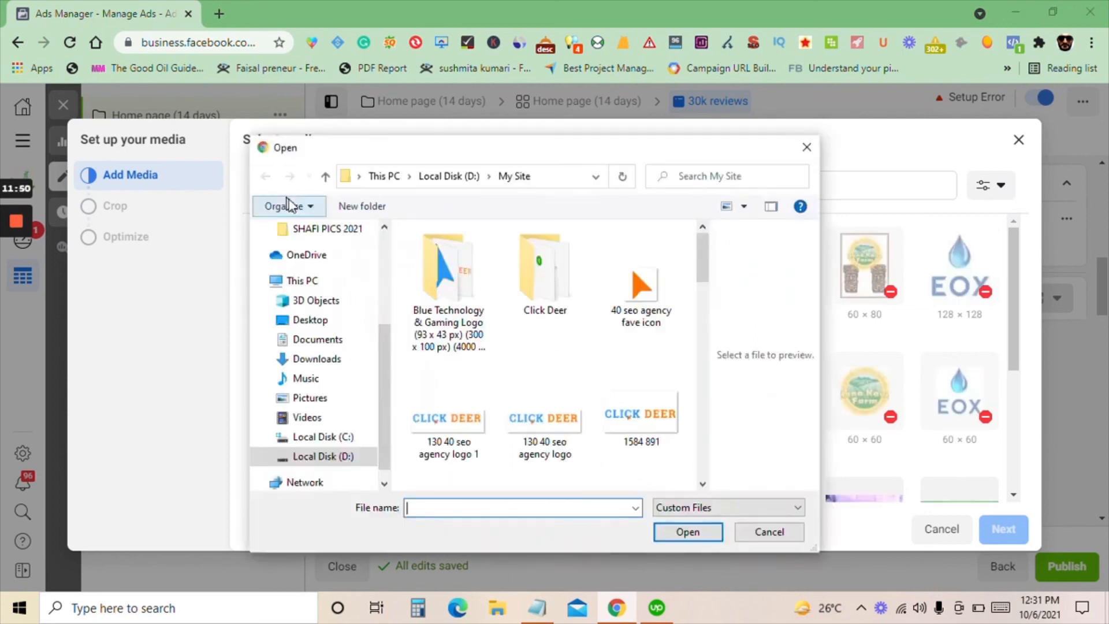
pyautogui.scroll(-1, 340, 283)
pyautogui.scroll(1, 336, 299)
pyautogui.click(338, 229)
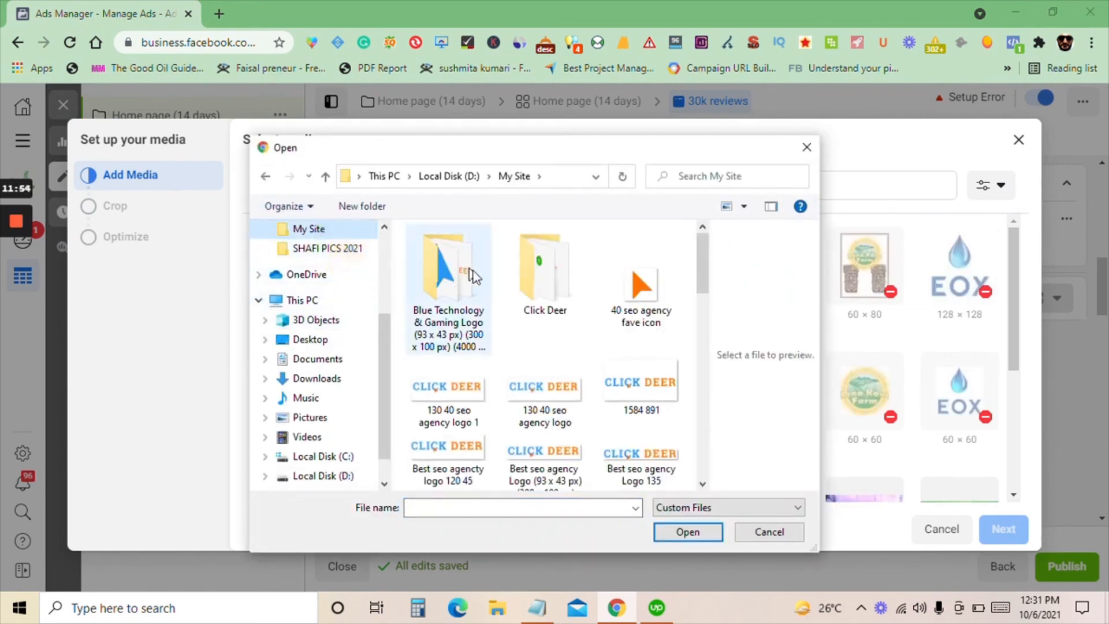
pyautogui.scroll(-10, 479, 376)
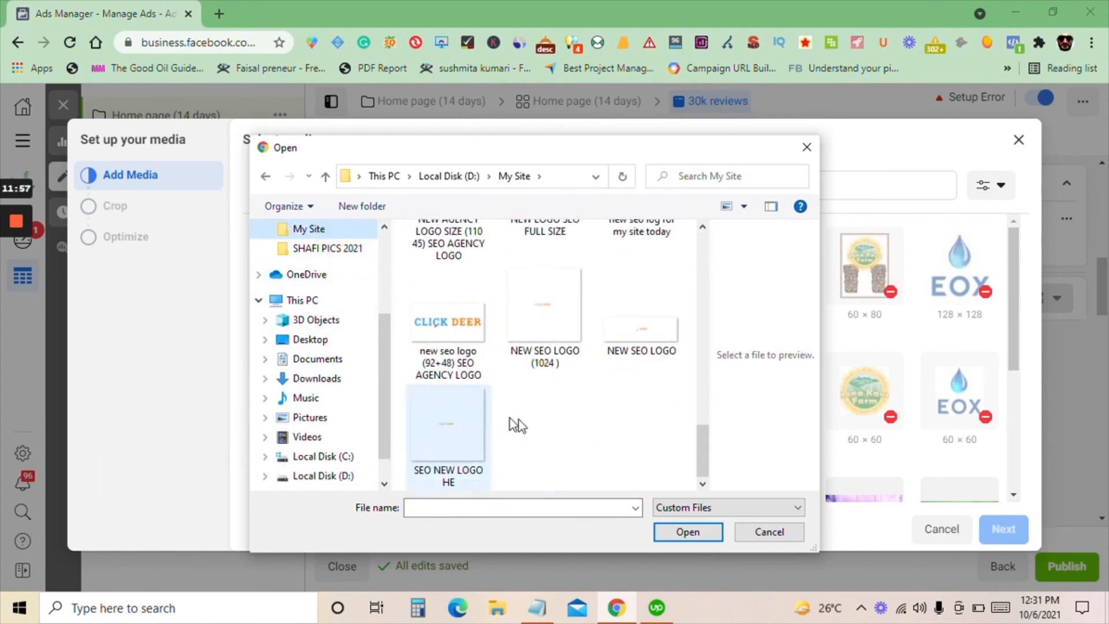
pyautogui.scroll(8, 508, 422)
pyautogui.click(344, 251)
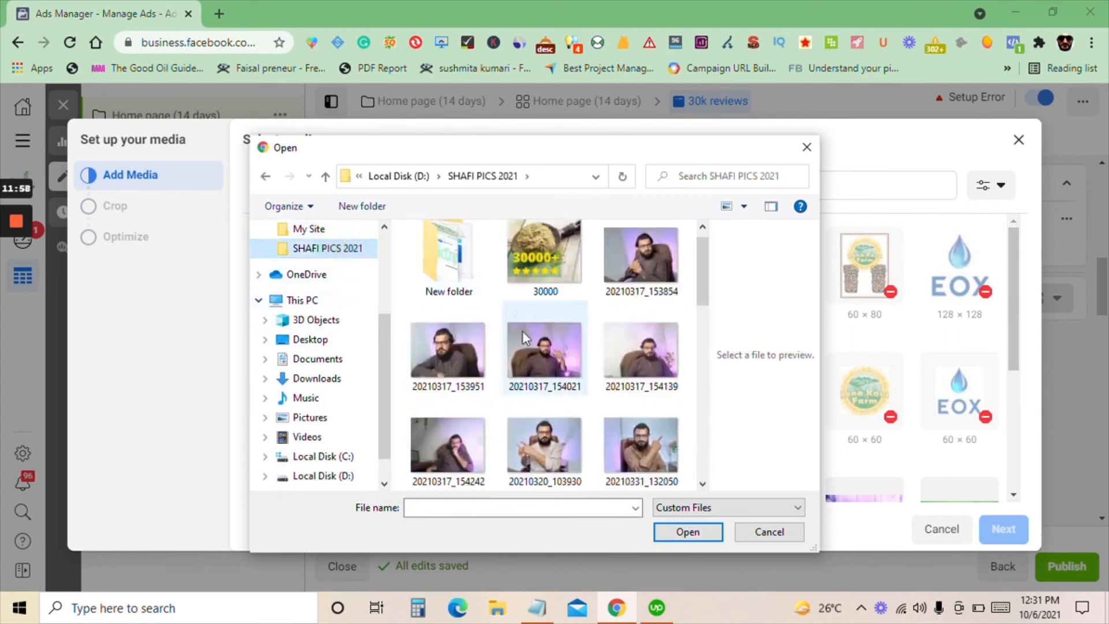
pyautogui.doubleClick(546, 260)
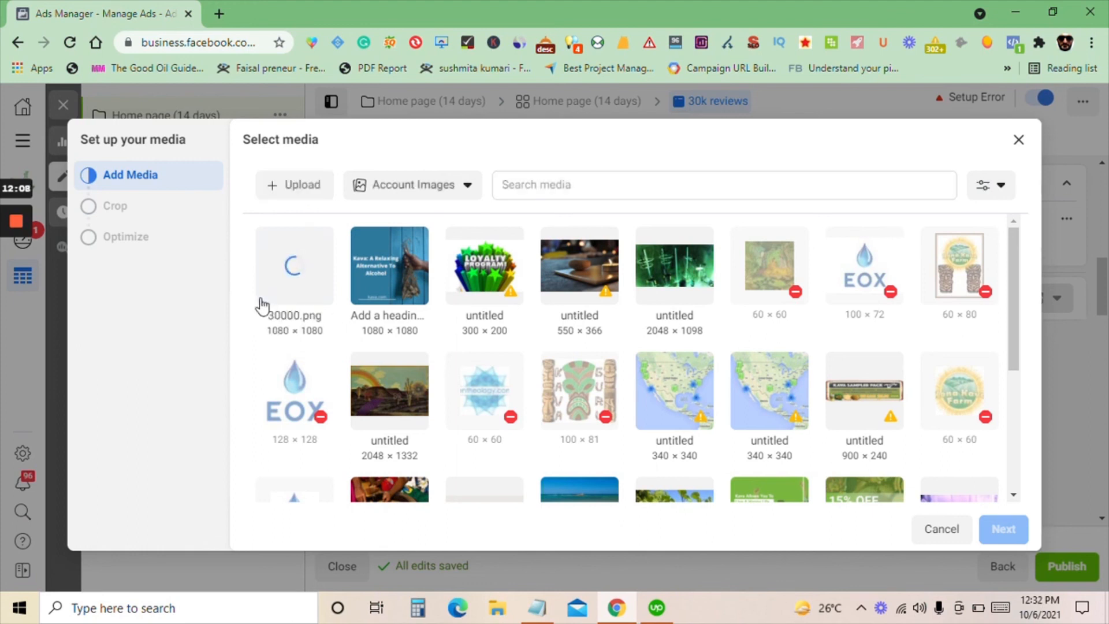
# Use 30000.png as the ad's image with the original recommended crops, leaving media and format optimizations off
pyautogui.click(295, 284)
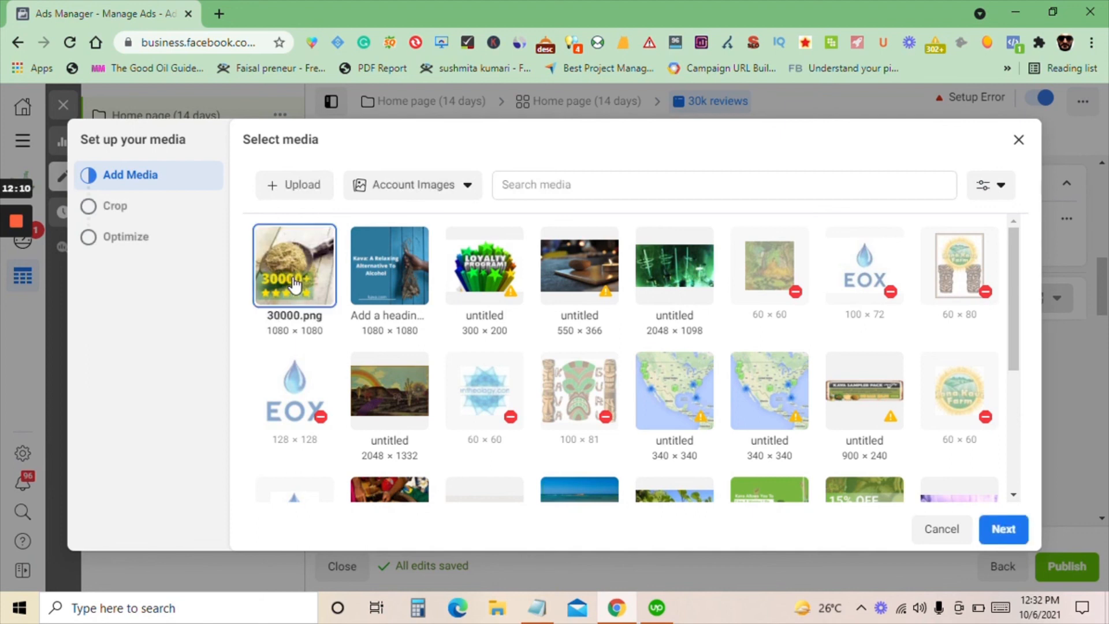
pyautogui.click(998, 527)
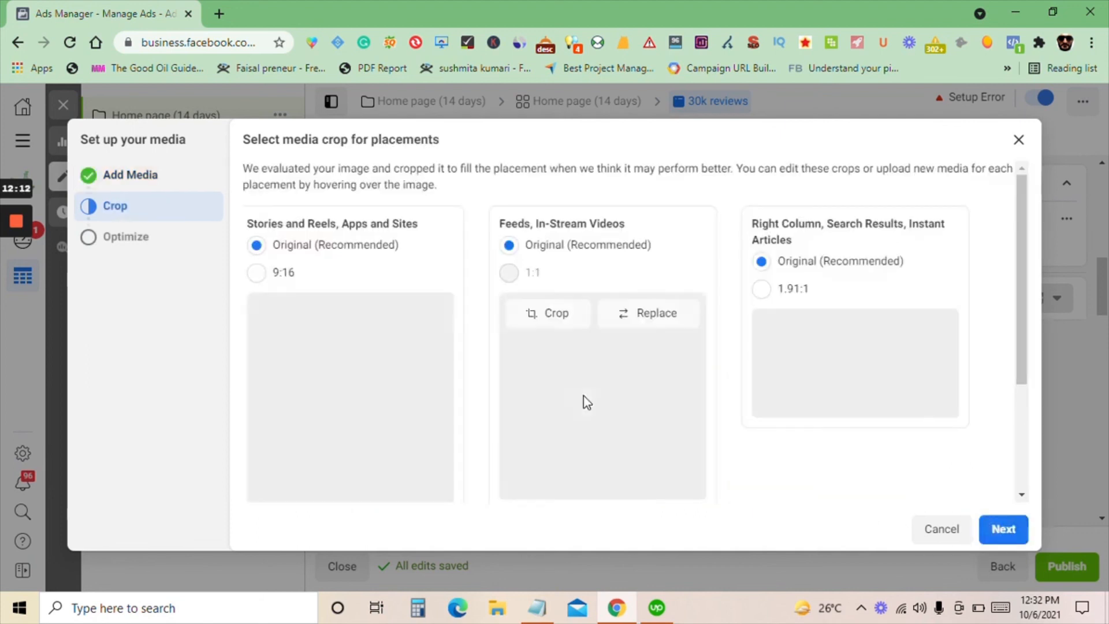
pyautogui.click(1003, 529)
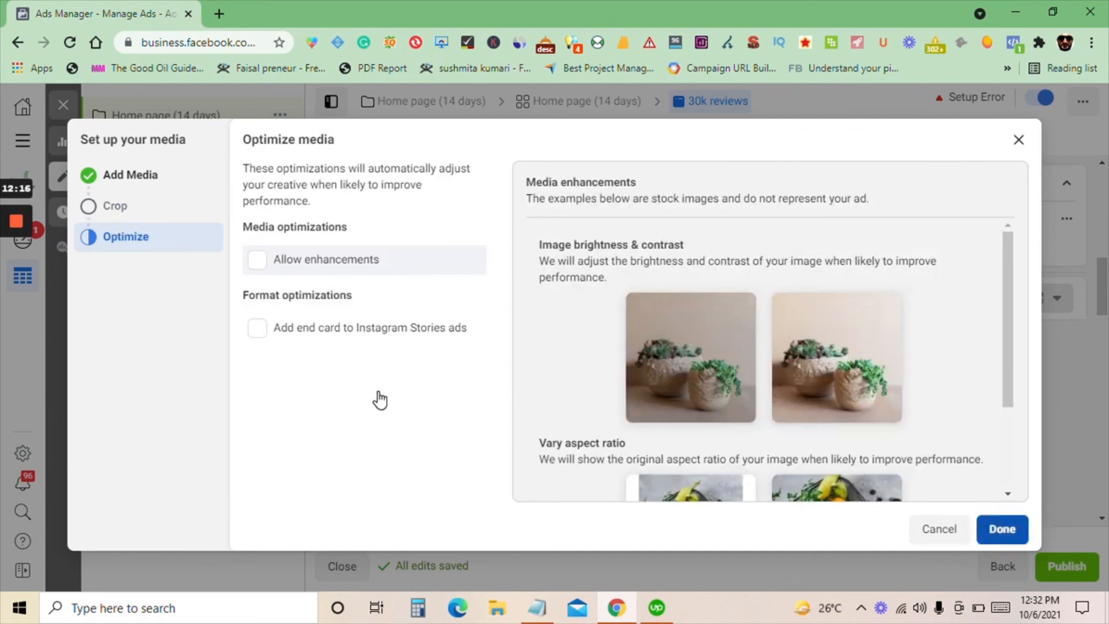
pyautogui.scroll(-2, 433, 399)
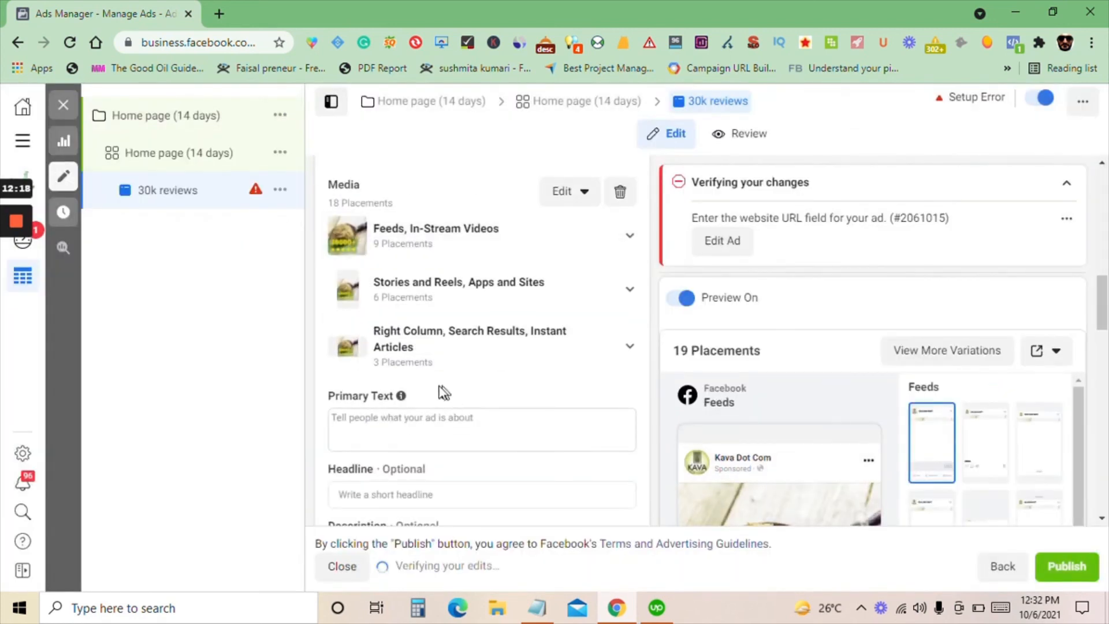
# Copy the whole 30K thank-you message from the Notepad note and paste it into the ad's Primary Text in Ads Manager
pyautogui.scroll(-3, 443, 392)
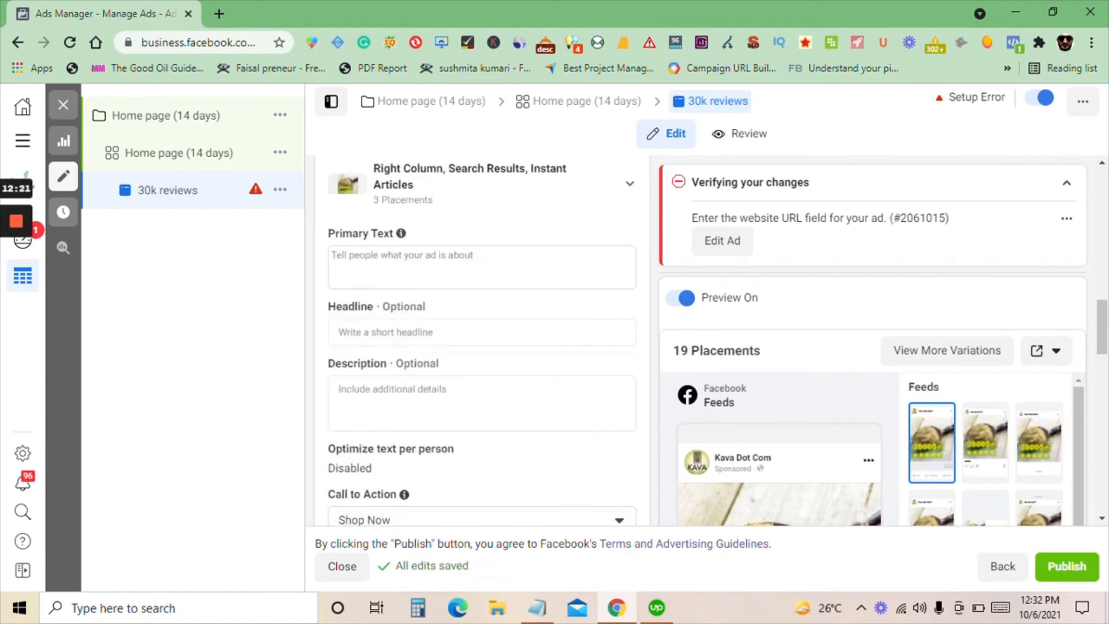
pyautogui.click(537, 606)
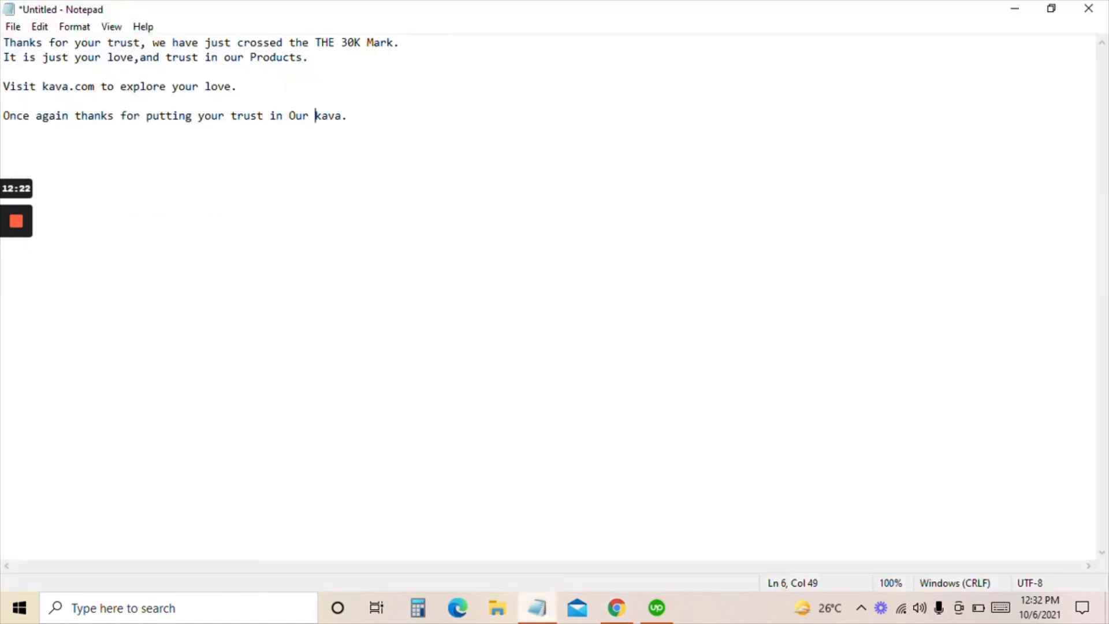
pyautogui.hotkey('ctrl', 'a')
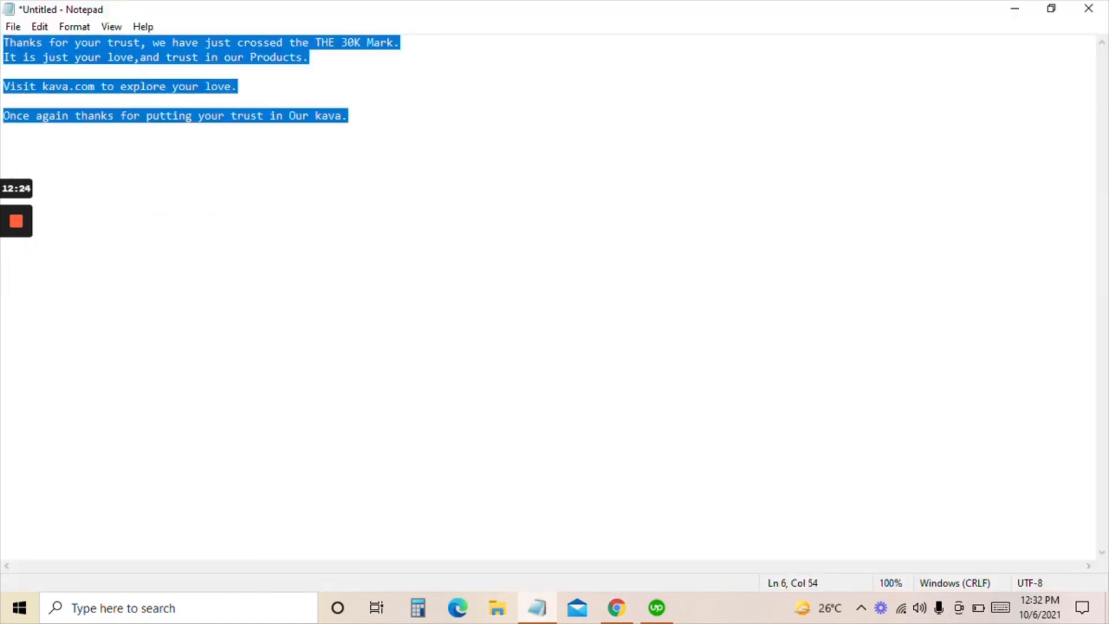
pyautogui.click(616, 607)
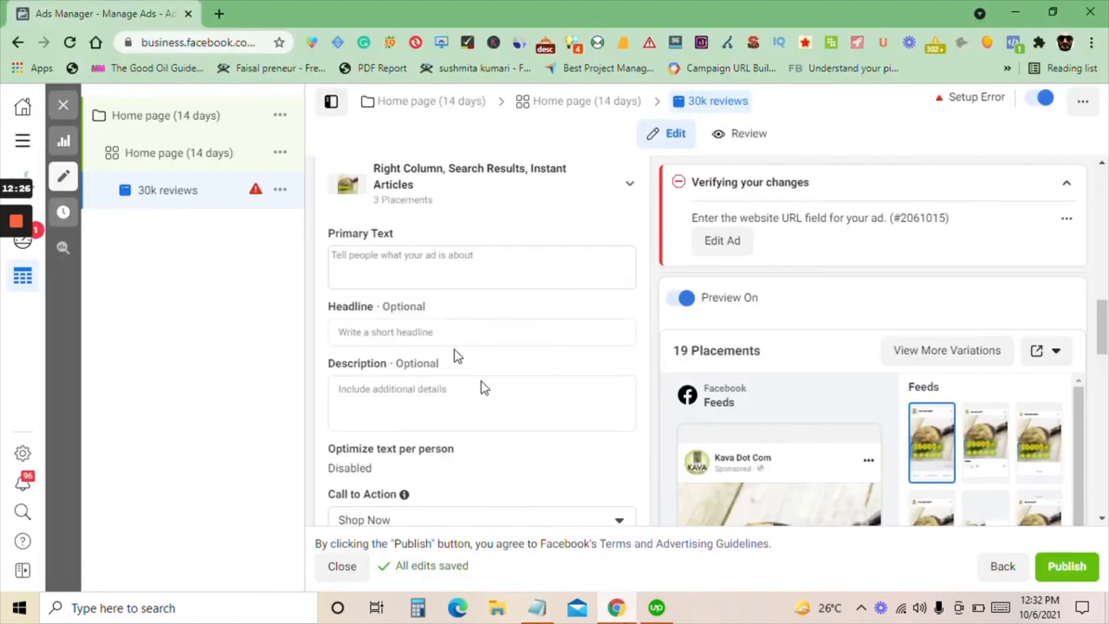
pyautogui.click(371, 278)
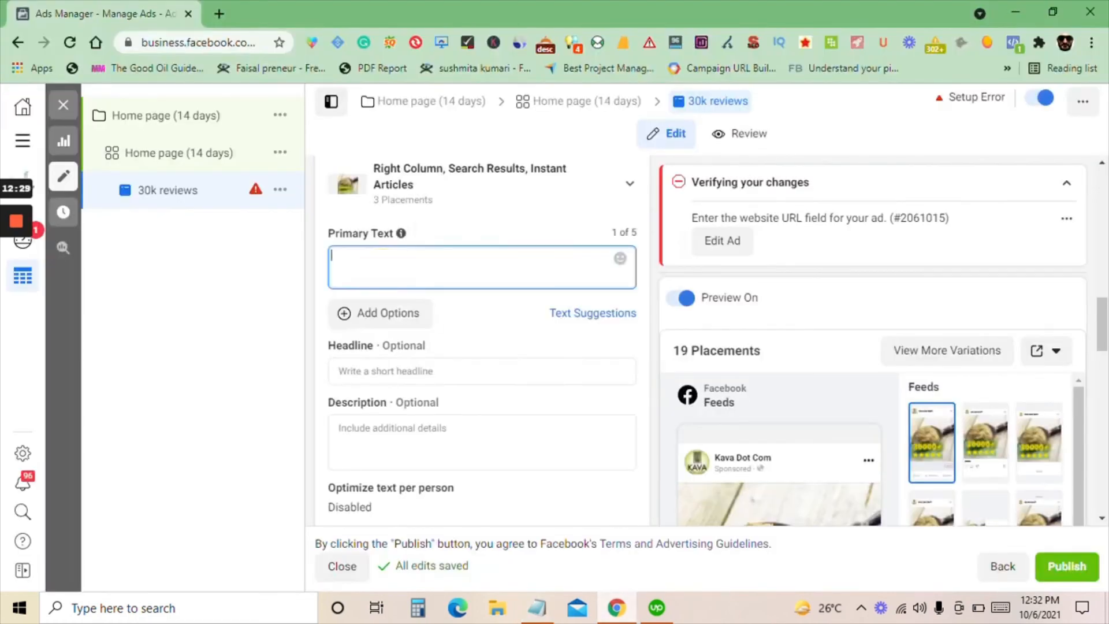
pyautogui.hotkey('ctrl', 'v')
# Set the ad's headline to "Thanks For Putting Your Trust In Kava"
pyautogui.scroll(-1, 428, 366)
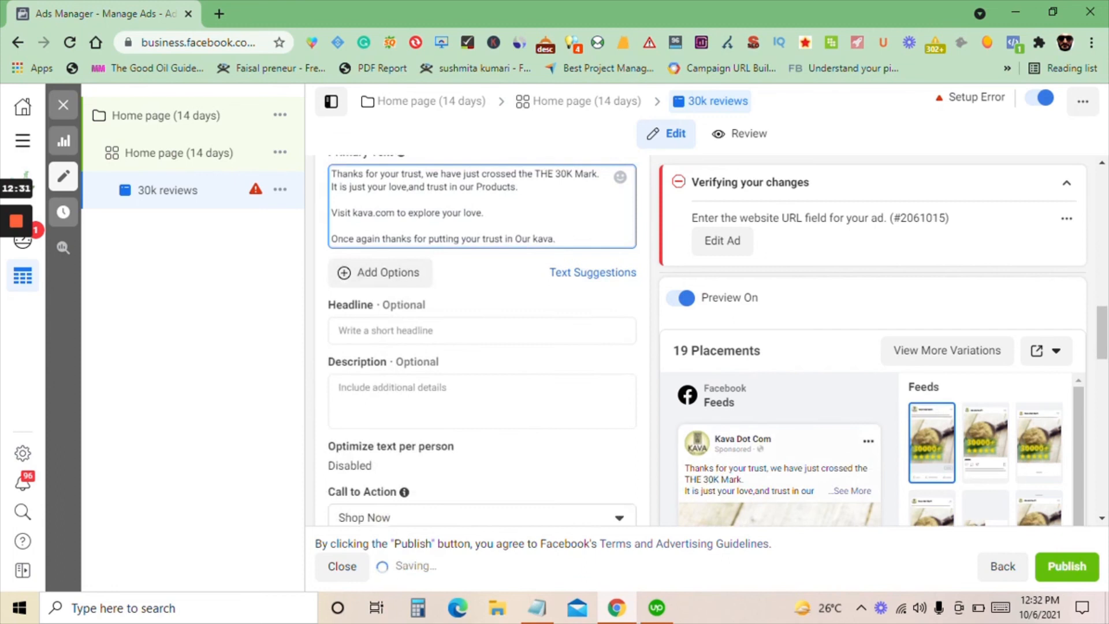
pyautogui.click(393, 331)
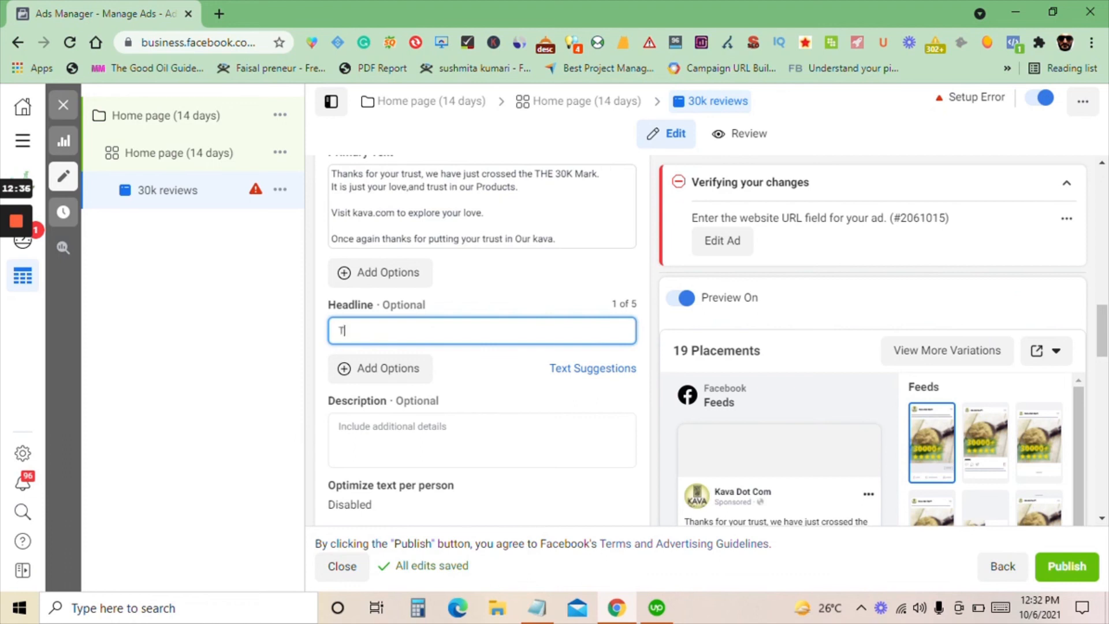
pyautogui.write('Thans')
pyautogui.write('ks fro')
pyautogui.press('BackSpace')
pyautogui.press('BackSpace')
pyautogui.write('For Putting')
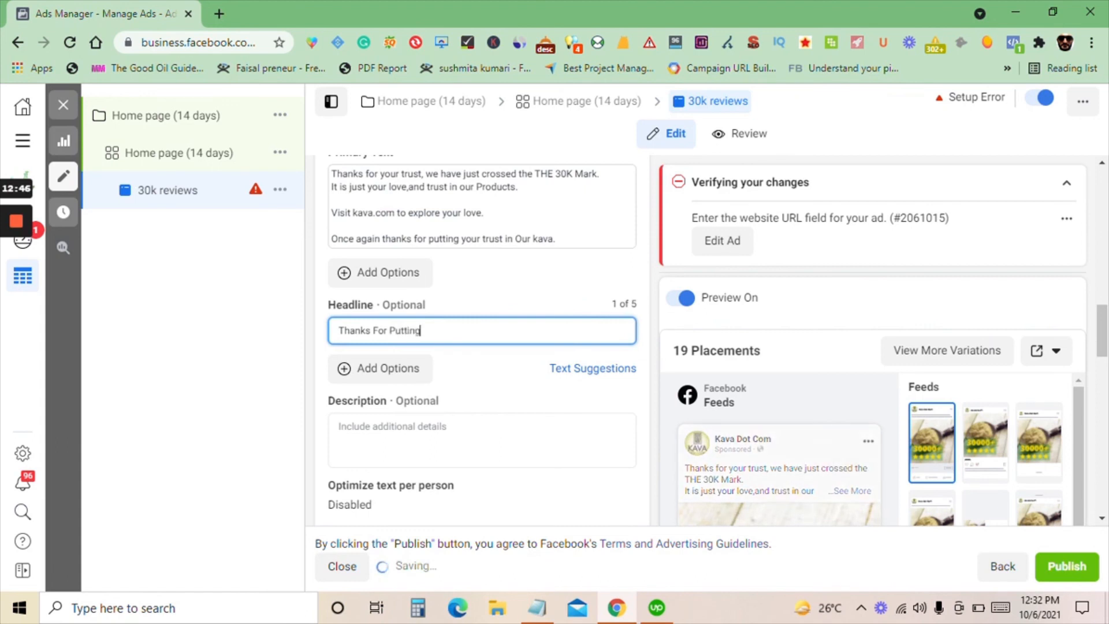
pyautogui.write(' Your')
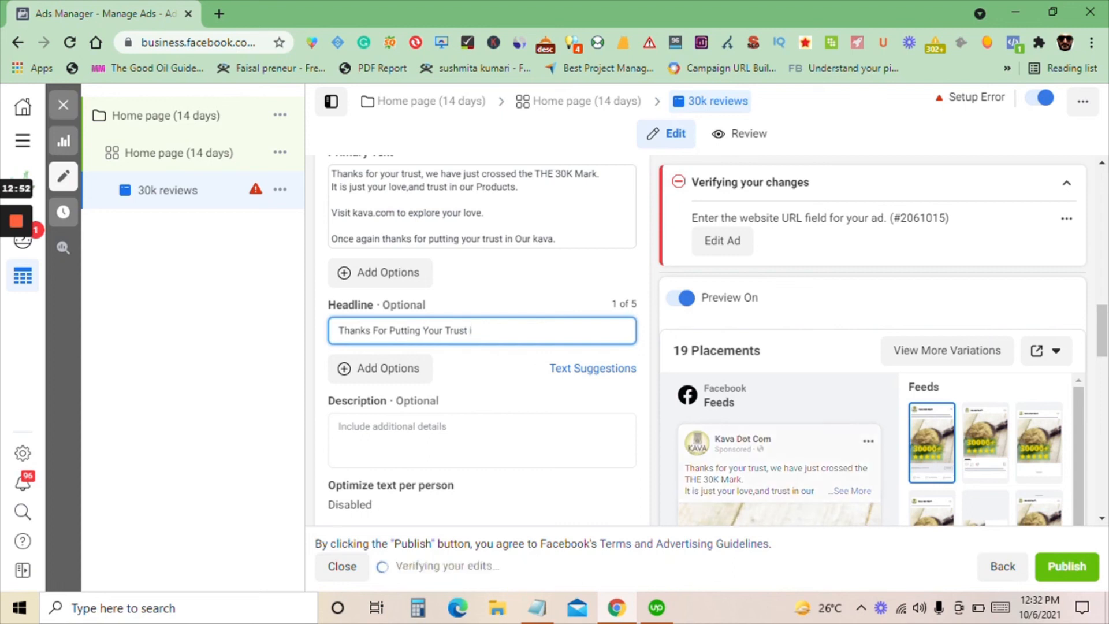
pyautogui.write('Trust')
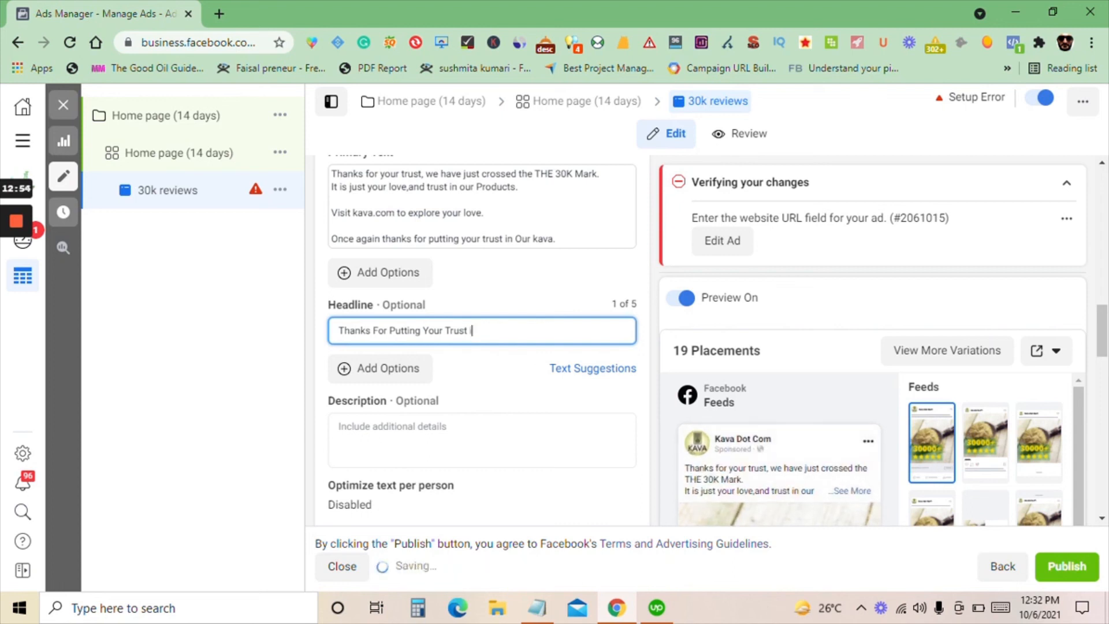
pyautogui.write(' In Kava')
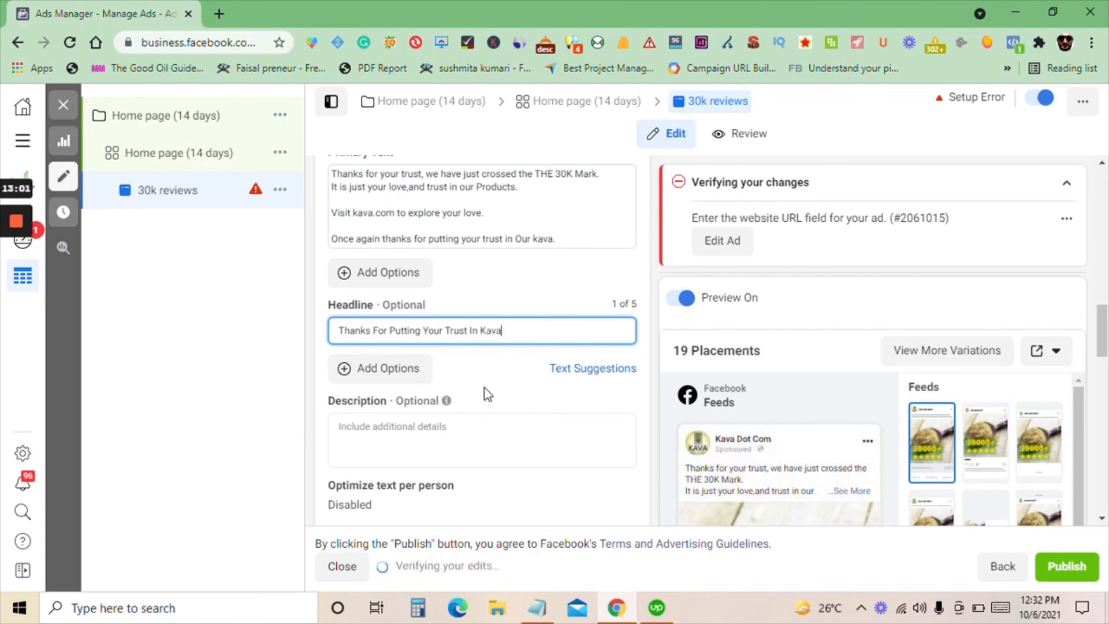
pyautogui.click(498, 383)
# Look through the ad's Call to Action options and keep Shop Now
pyautogui.moveTo(428, 297)
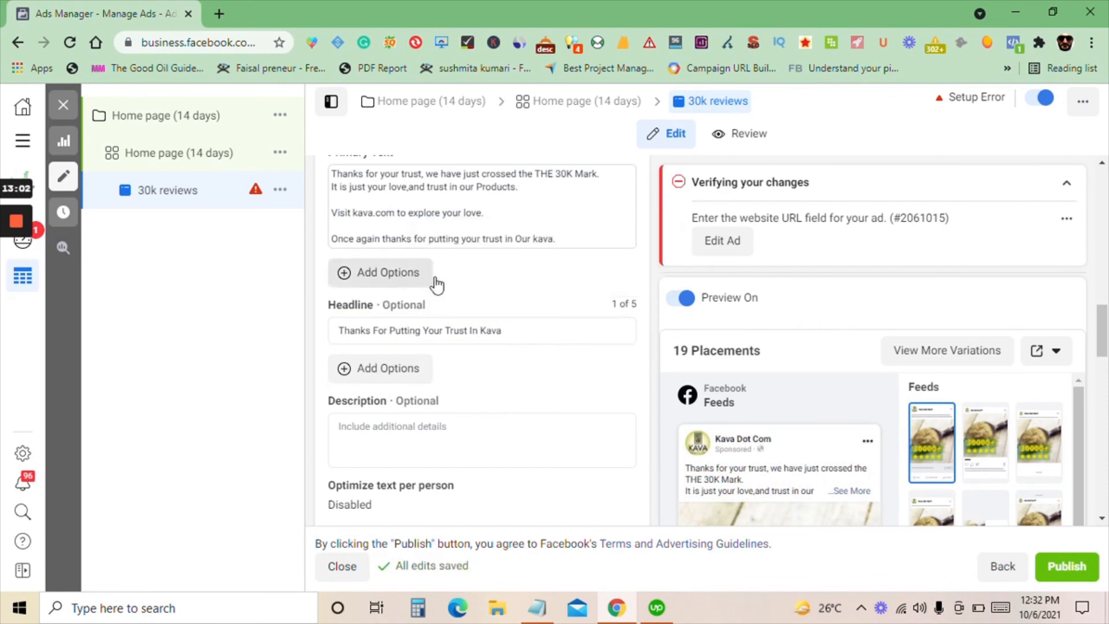
pyautogui.scroll(3, 446, 297)
pyautogui.scroll(-8, 450, 382)
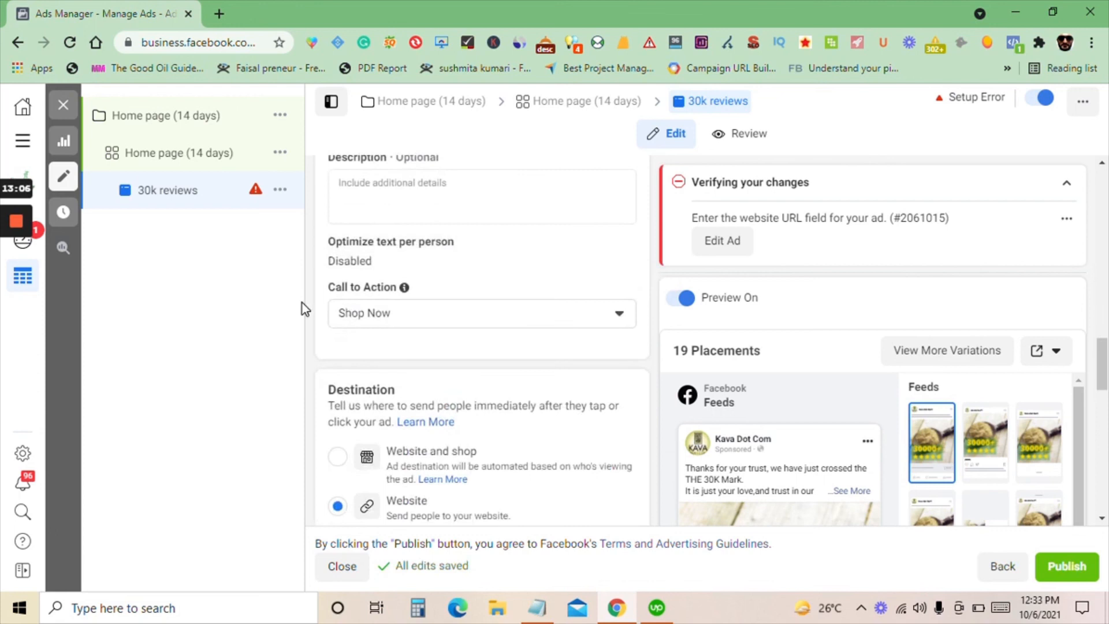
pyautogui.click(413, 318)
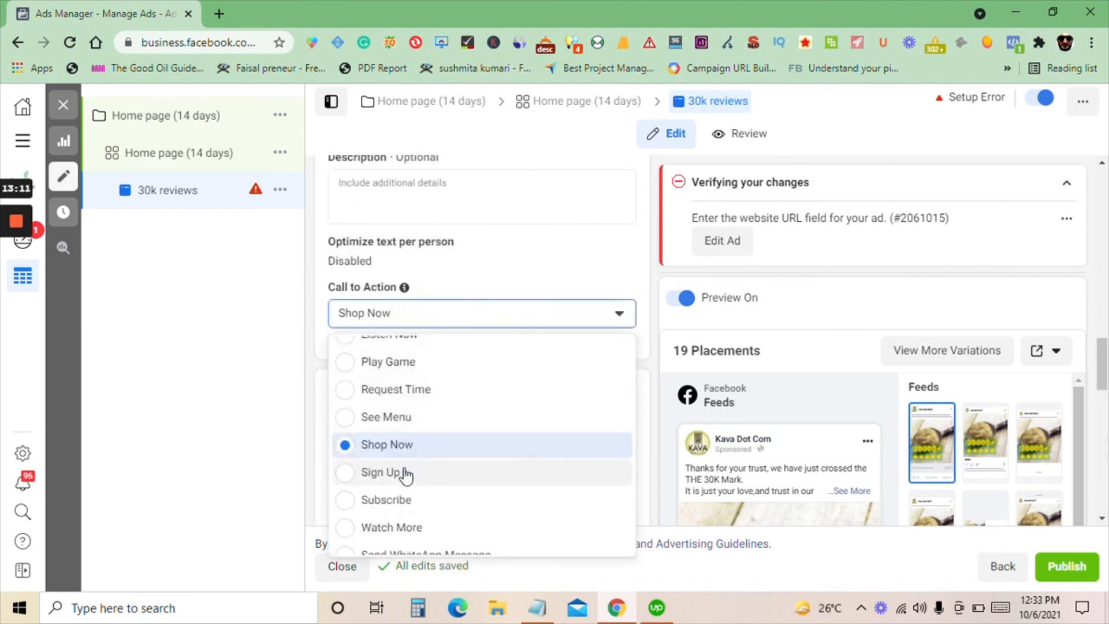
pyautogui.scroll(-2, 403, 456)
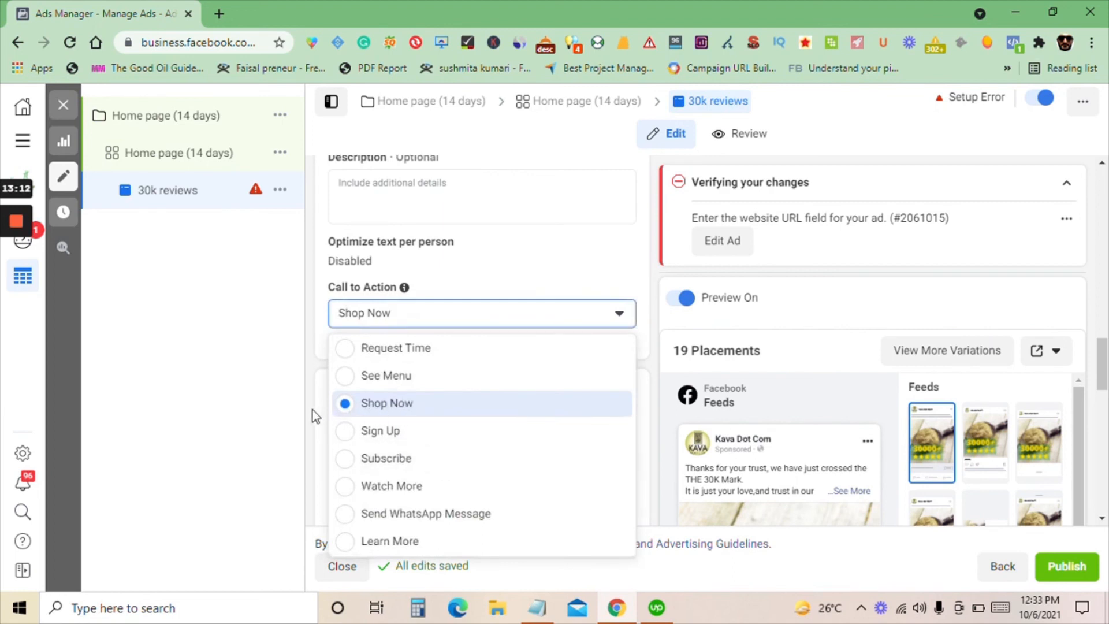
pyautogui.click(176, 413)
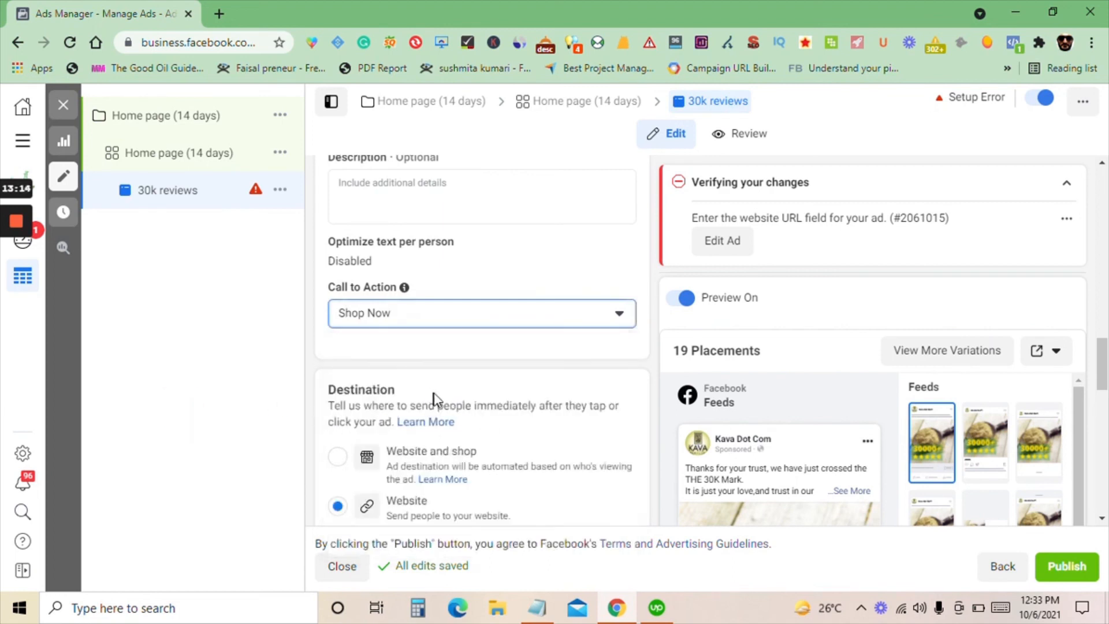
# Set the ad destination's Website URL to kava.com
pyautogui.scroll(-4, 393, 375)
pyautogui.scroll(-8, 434, 311)
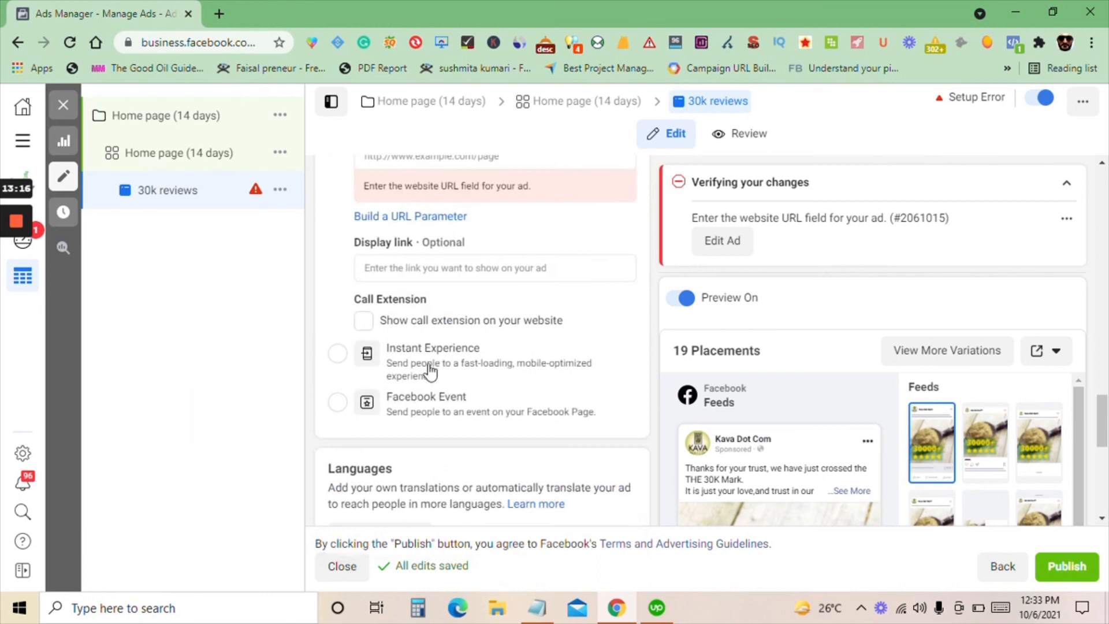
pyautogui.scroll(-2, 432, 393)
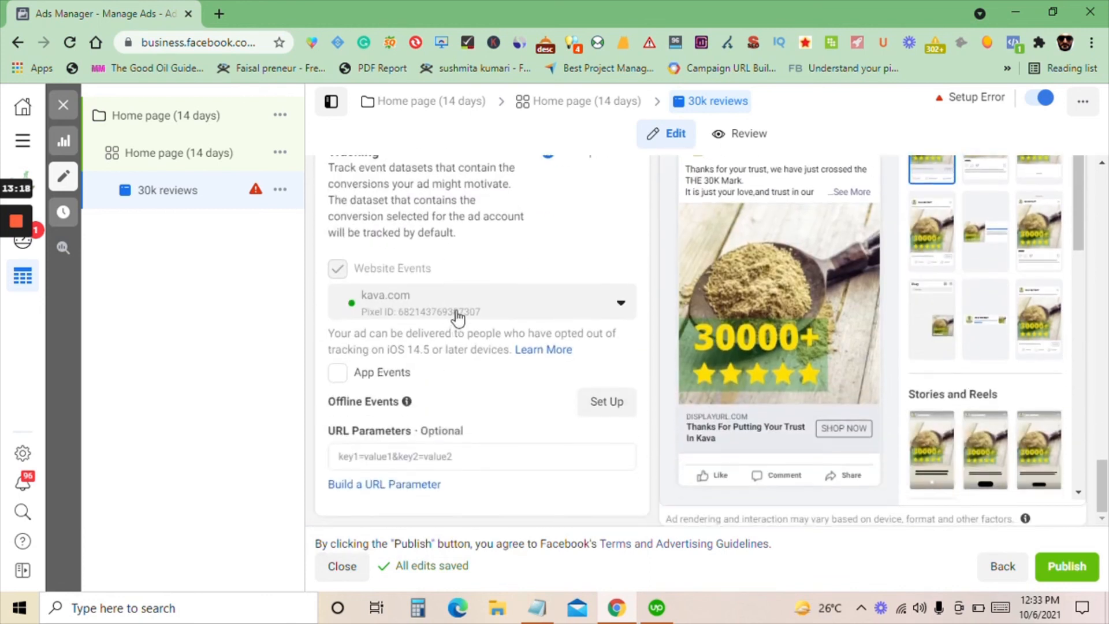
pyautogui.scroll(4, 483, 343)
pyautogui.scroll(5, 482, 349)
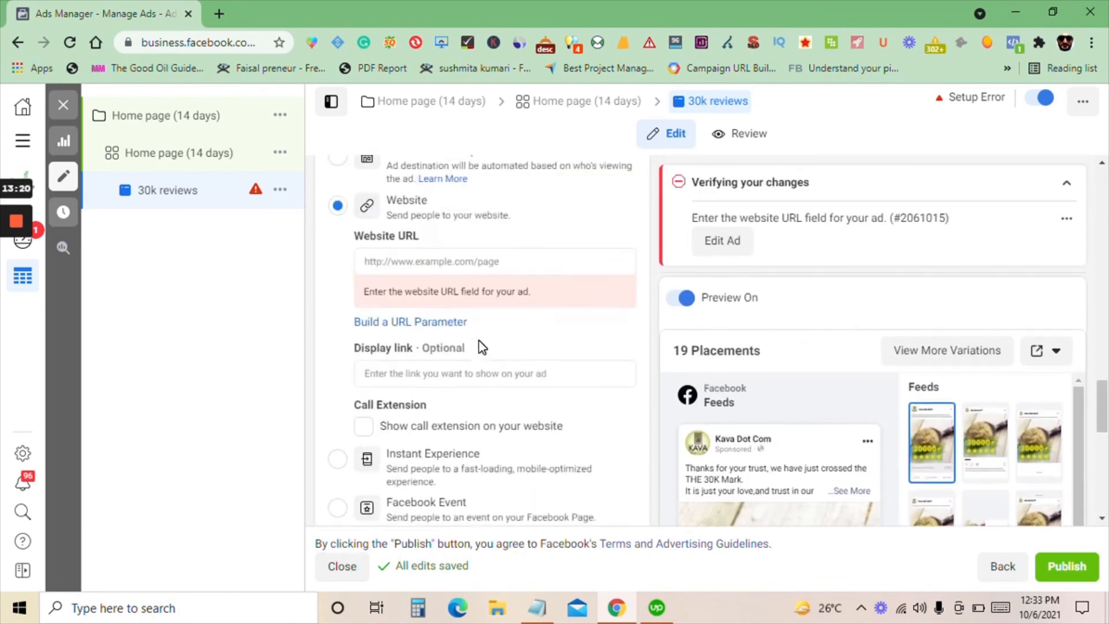
pyautogui.scroll(1, 474, 341)
pyautogui.click(411, 343)
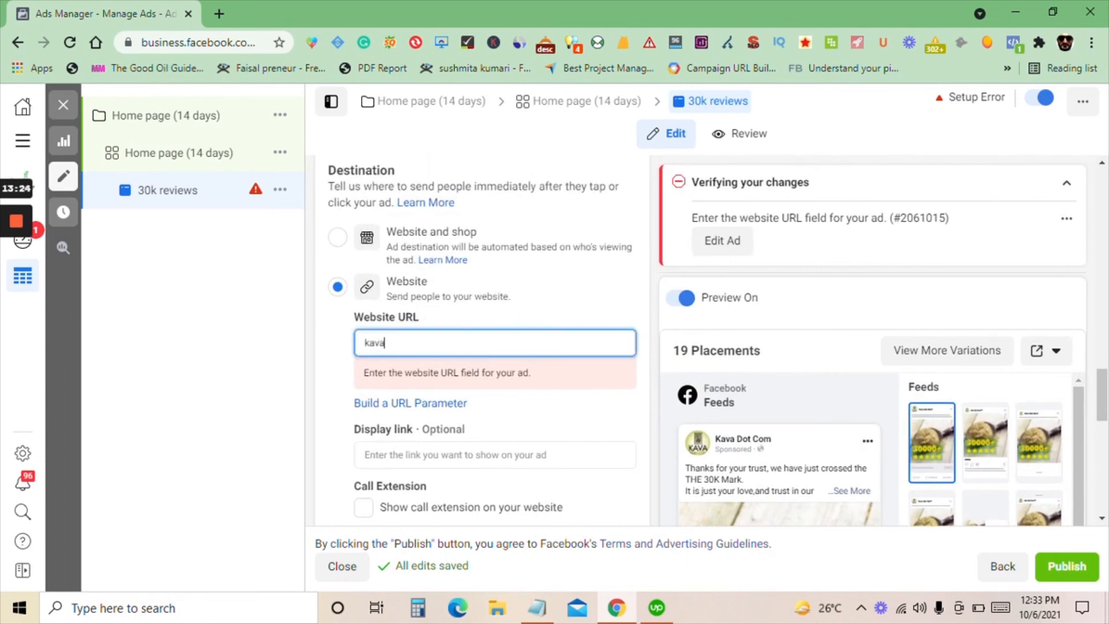
pyautogui.write('kava.com')
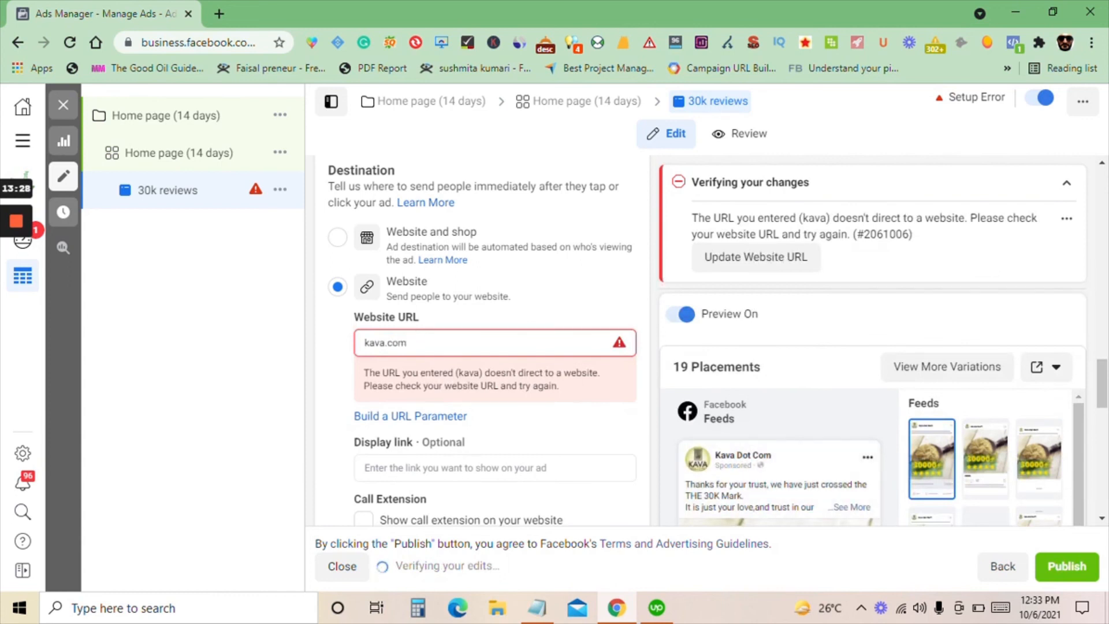
pyautogui.click(178, 417)
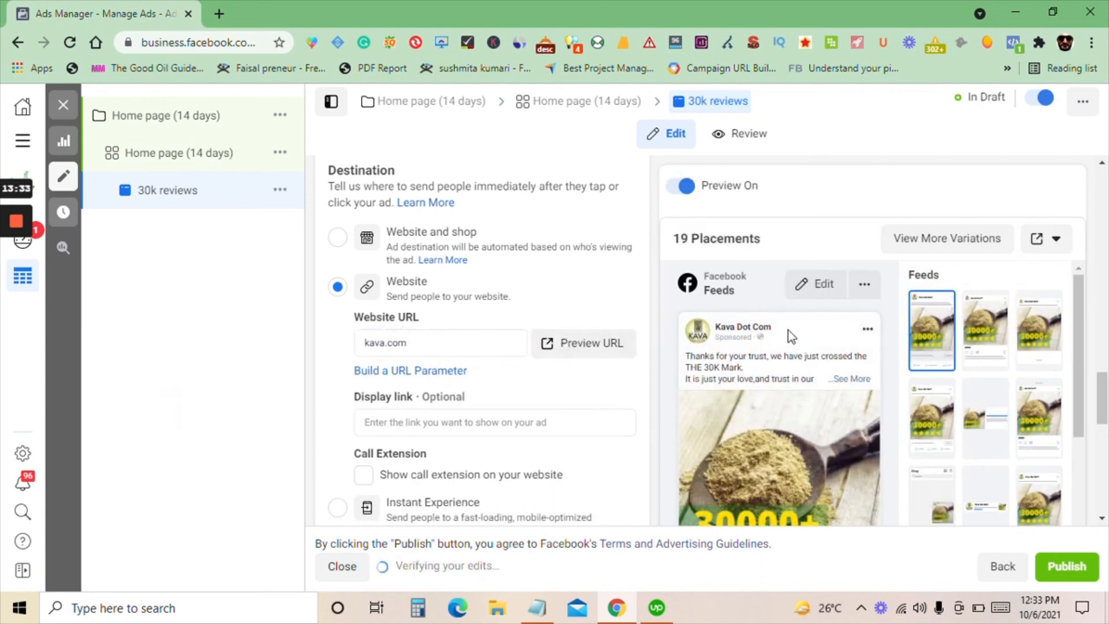
# Expand the full primary text in the Facebook Feeds preview and examine the ad's image, headline and link
pyautogui.scroll(-5, 788, 329)
pyautogui.click(846, 382)
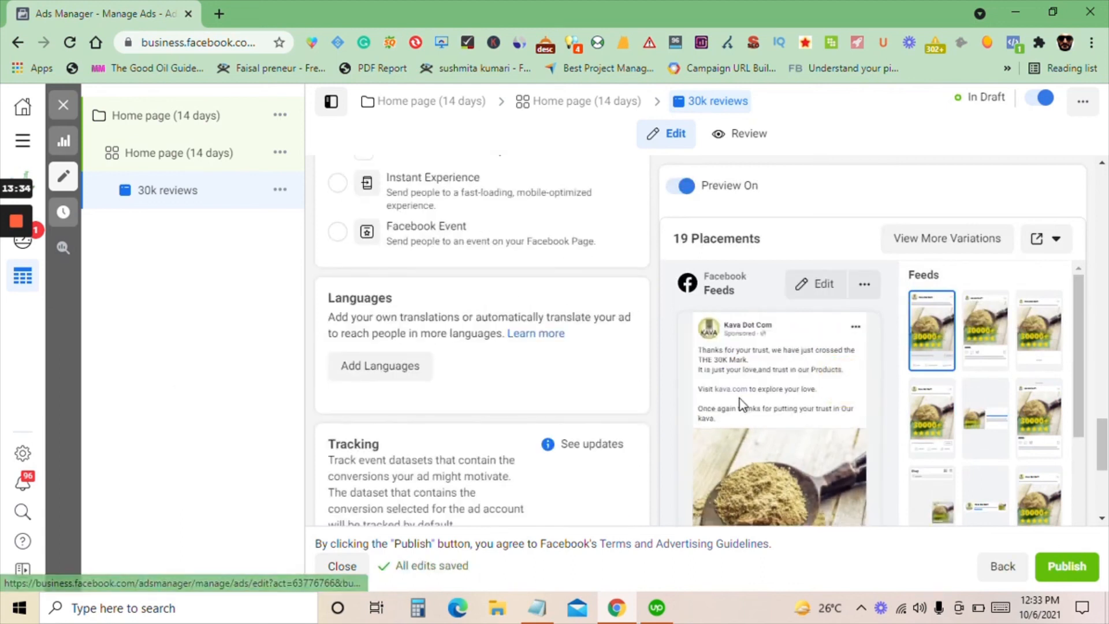
pyautogui.scroll(-4, 741, 395)
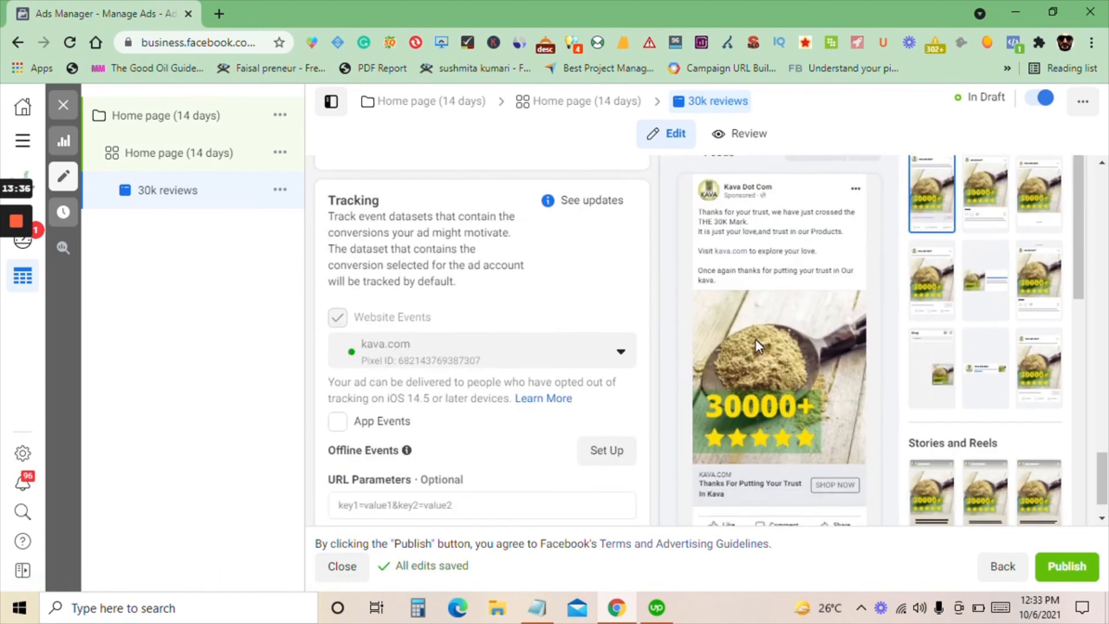